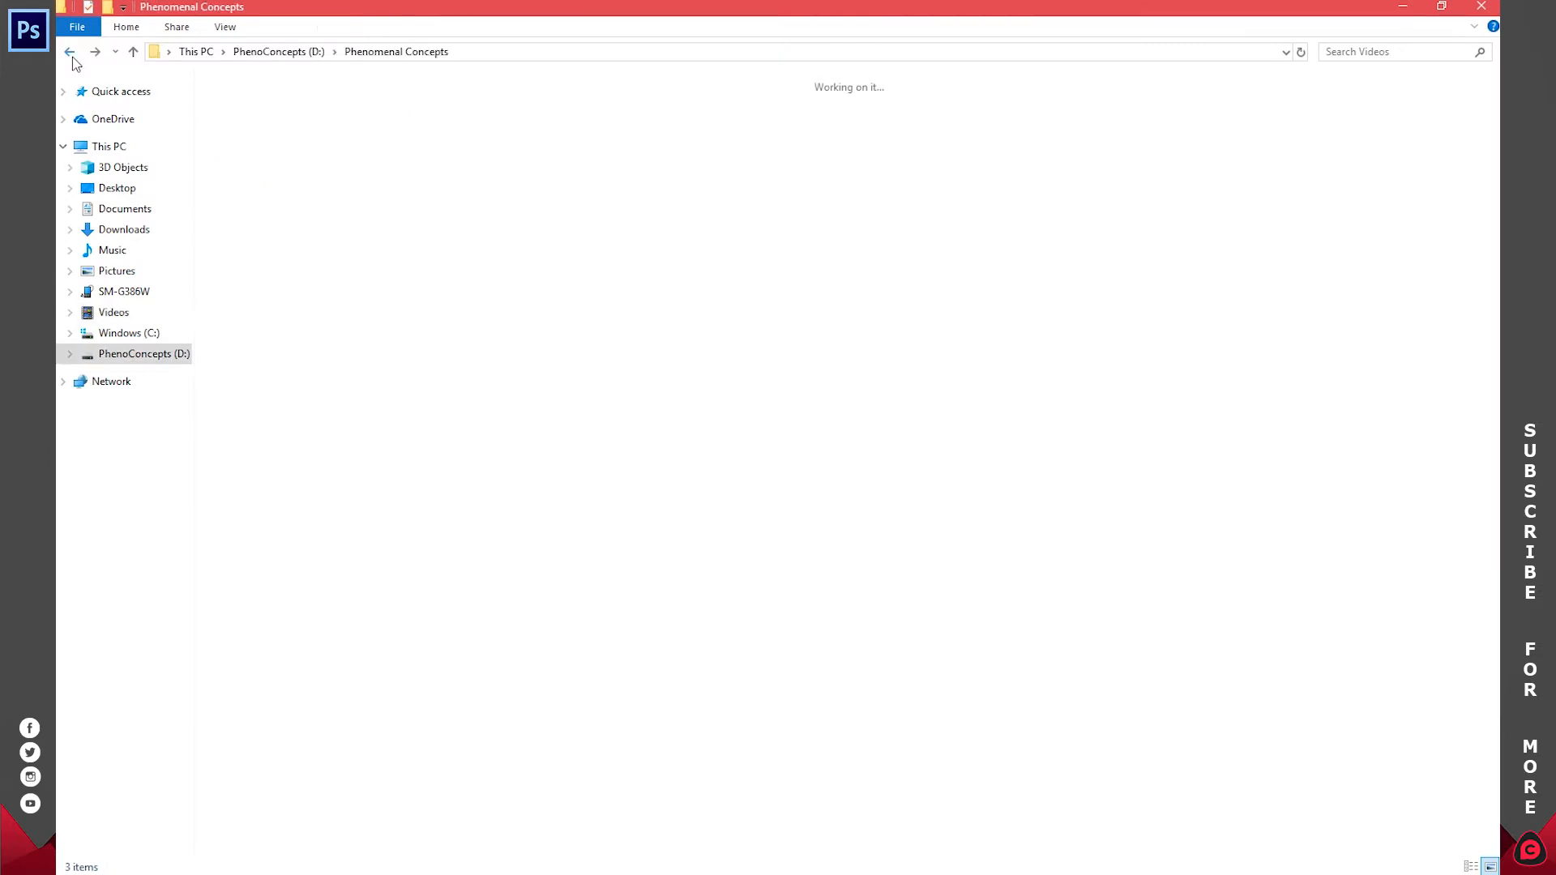
Open Logo 2018.png from the file browser in Photoshop, and close the document again.
drag(519, 247, 538, 770)
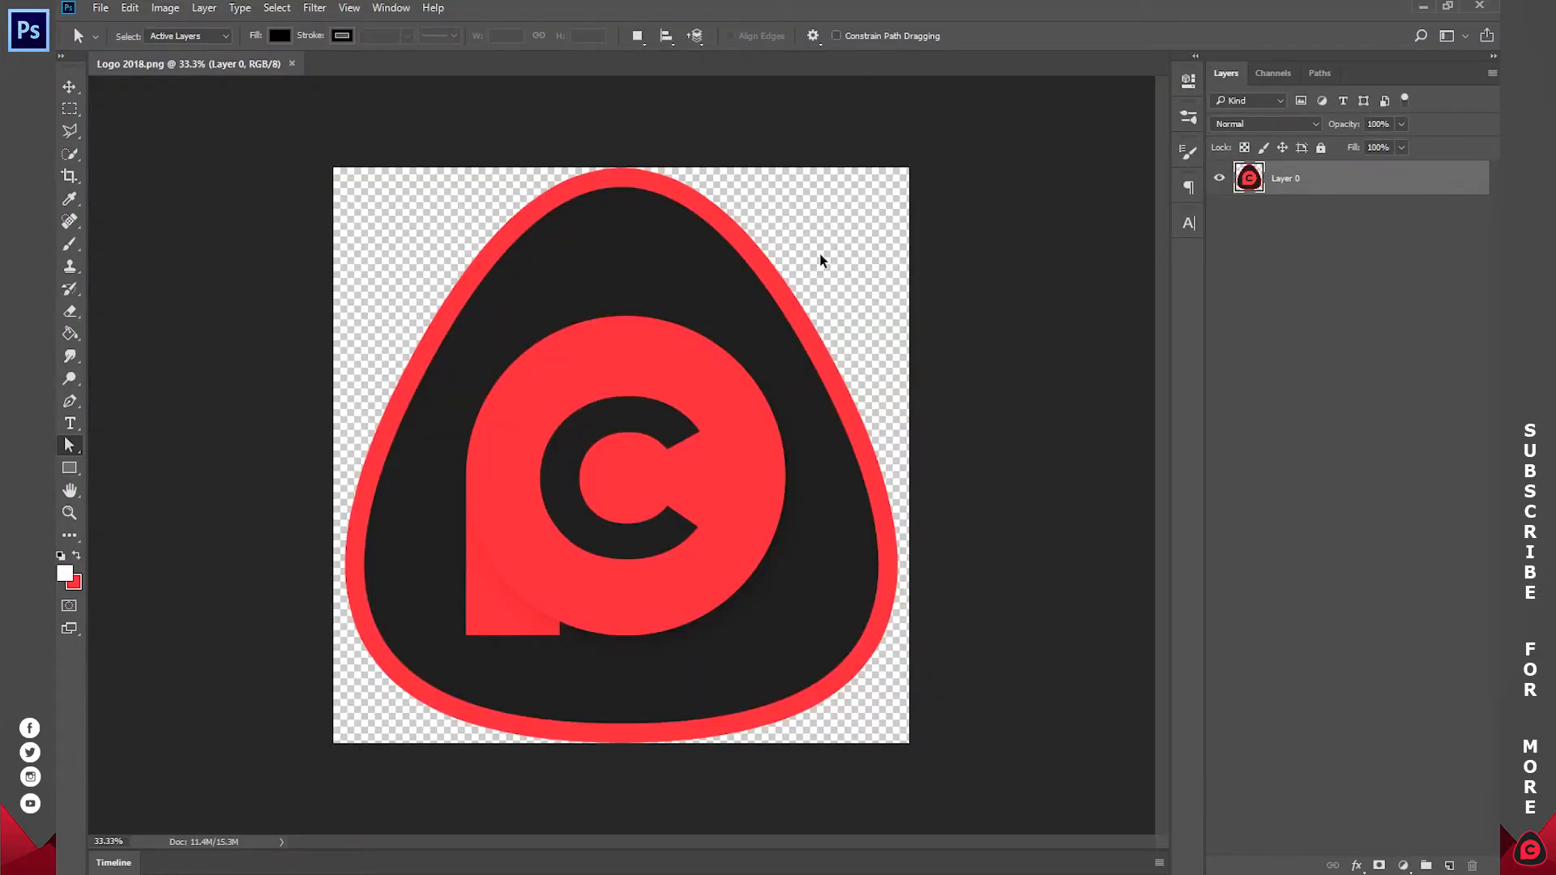
key(ctrl+w)
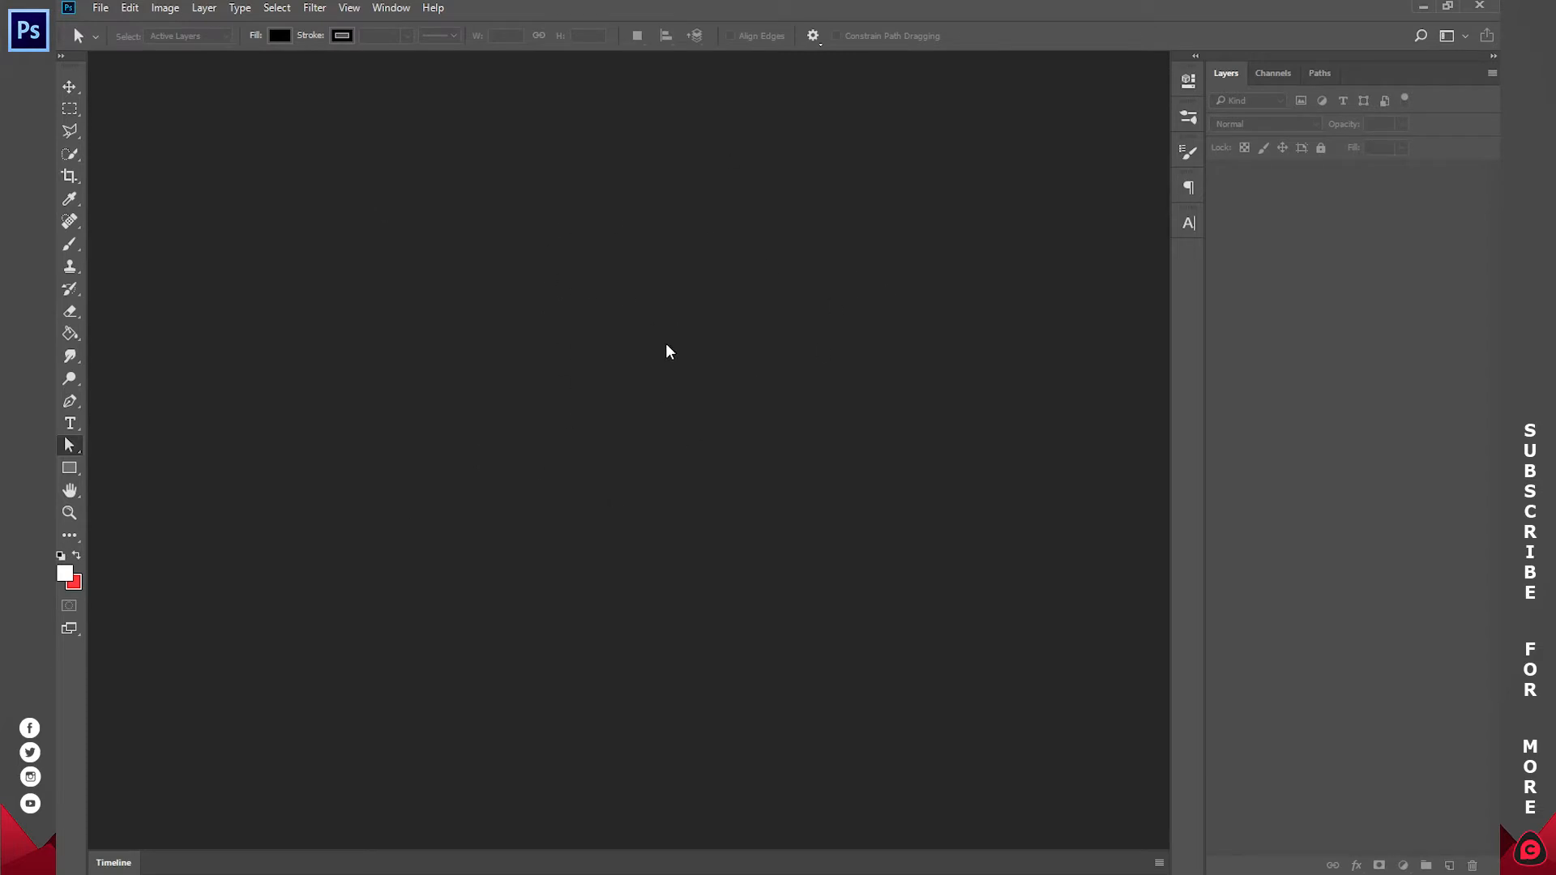
Select an image file in the Content Creations folder for opening.
key(ctrl+o)
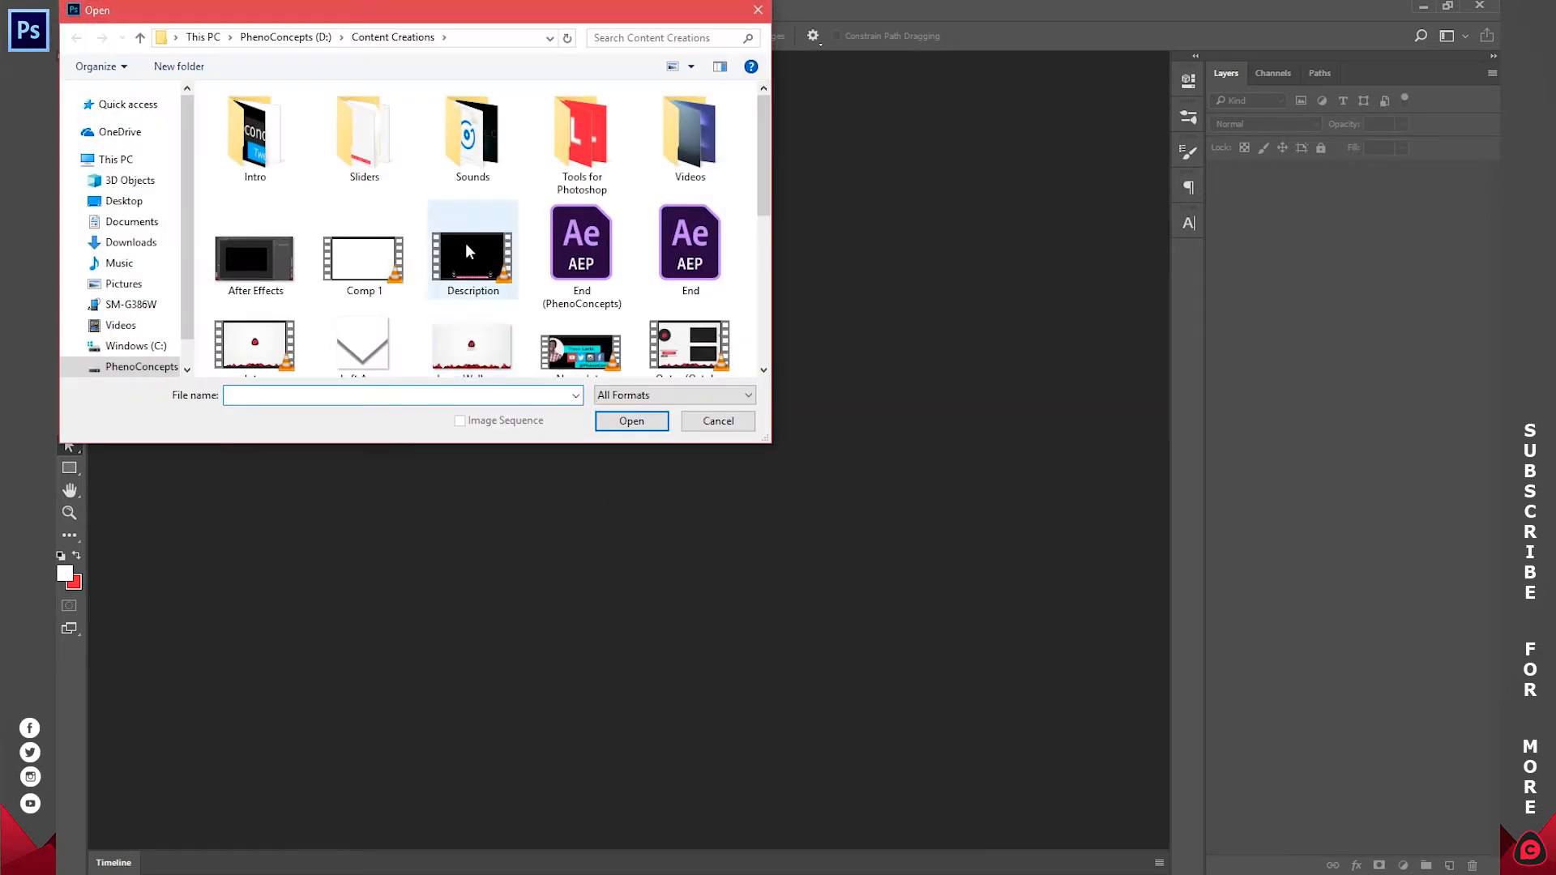
click(471, 344)
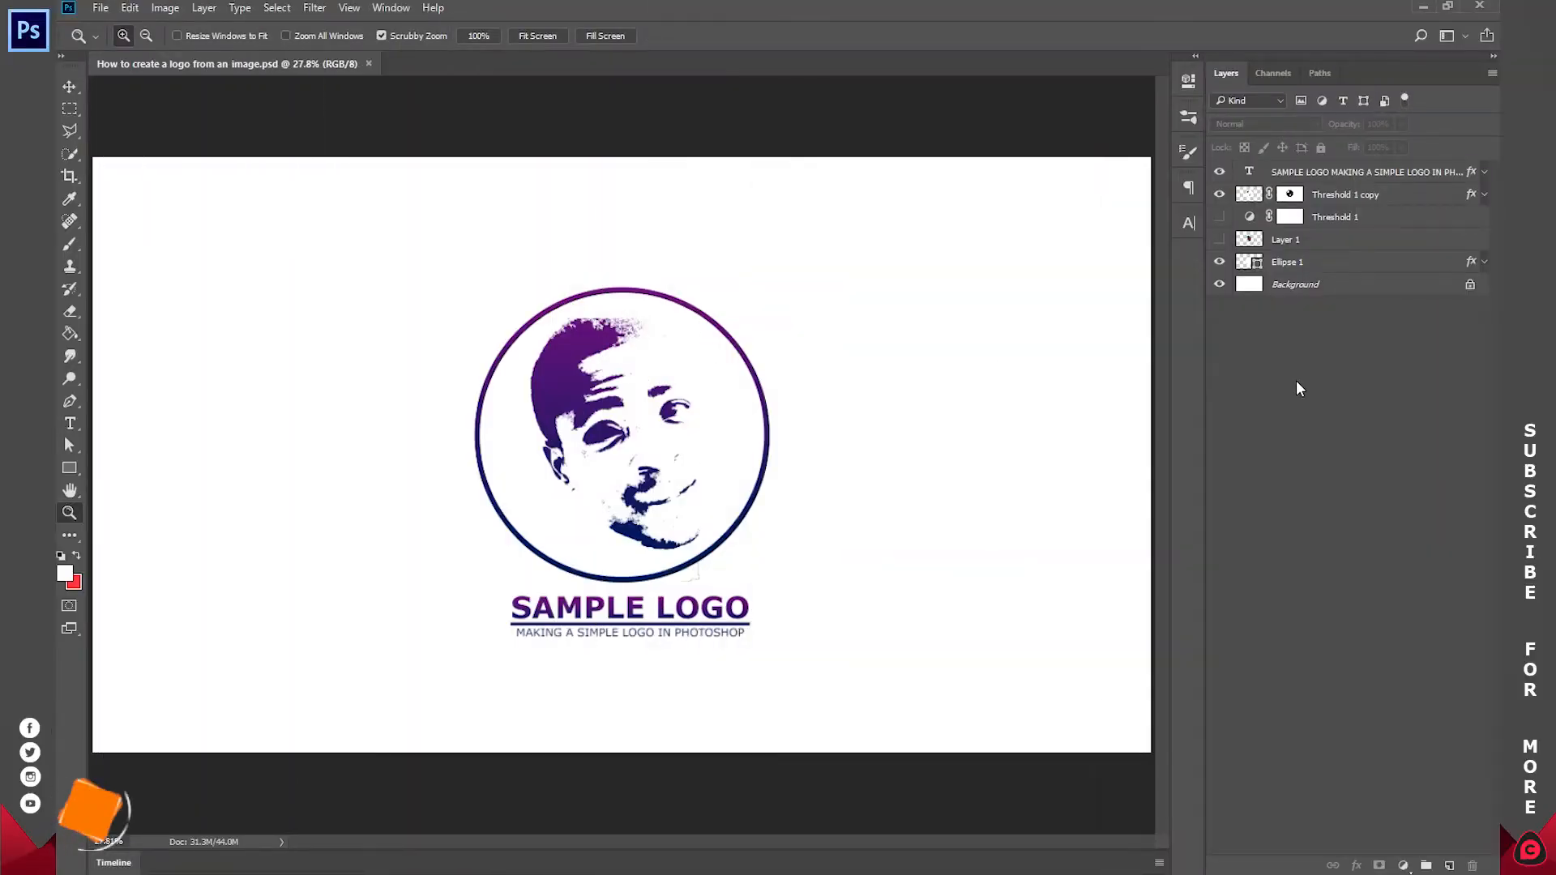
Toggle the visibility of the Threshold 1 copy and SAMPLE LOGO text layers off and back on to inspect them.
click(1219, 194)
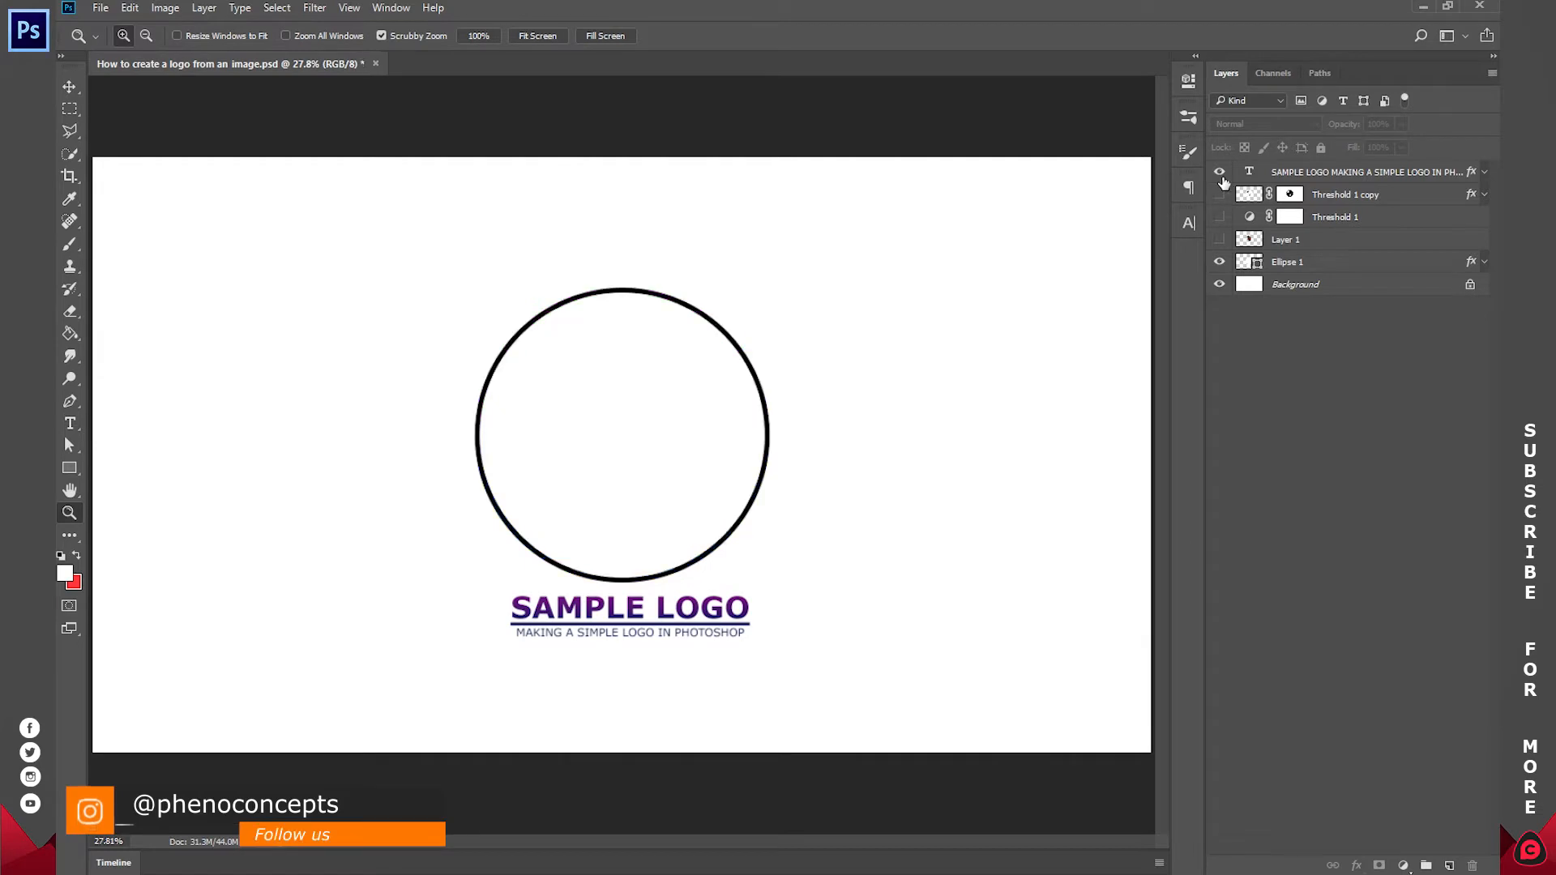
click(1219, 171)
click(1219, 194)
click(1219, 171)
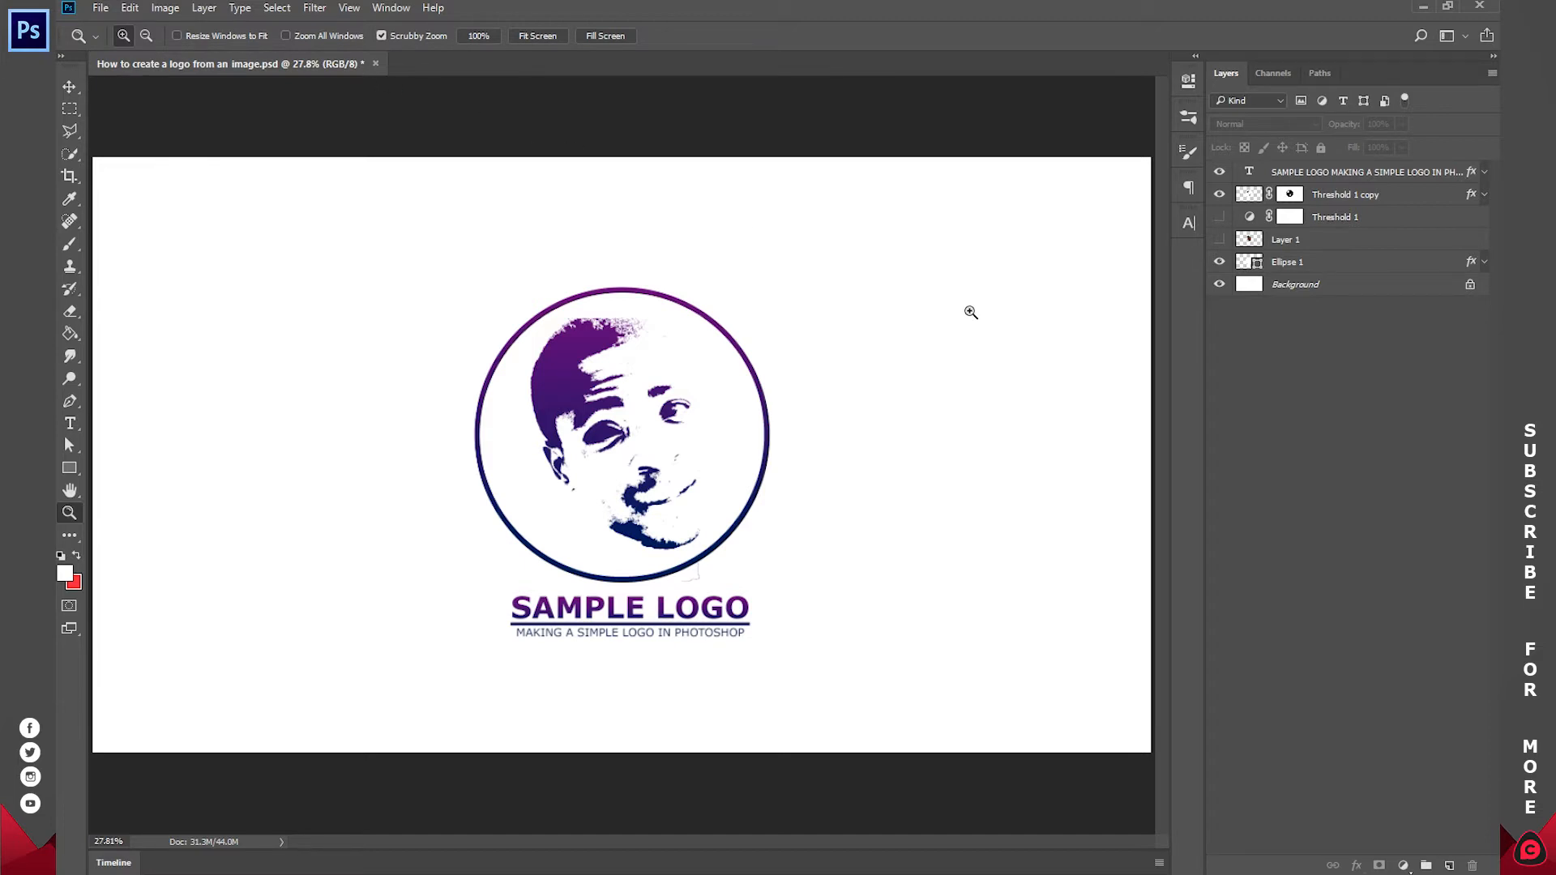
Save the layered logo document.
click(100, 7)
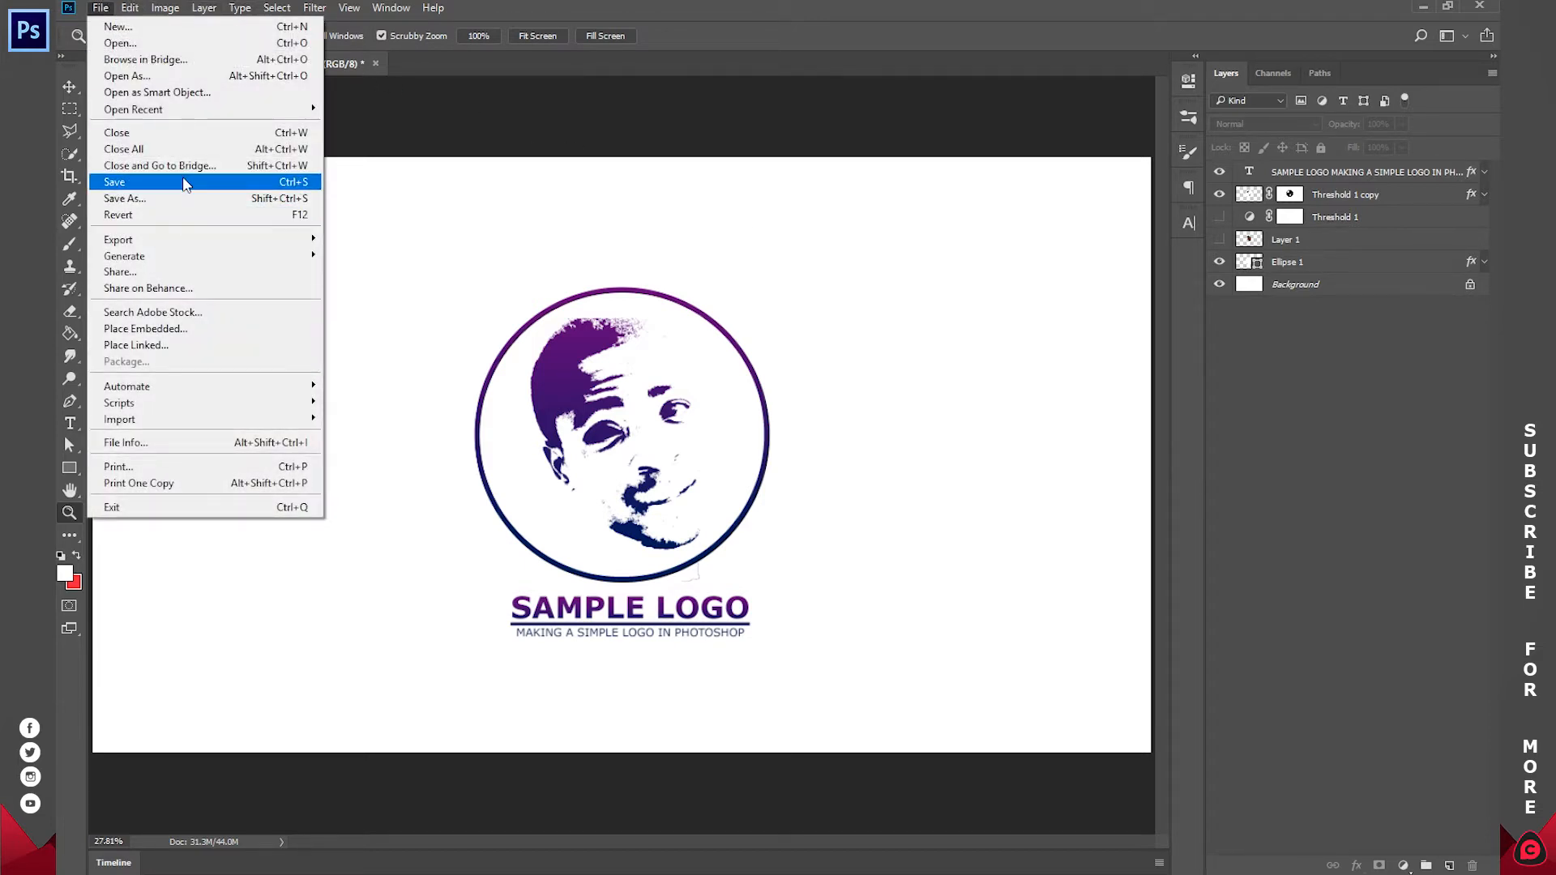
click(185, 183)
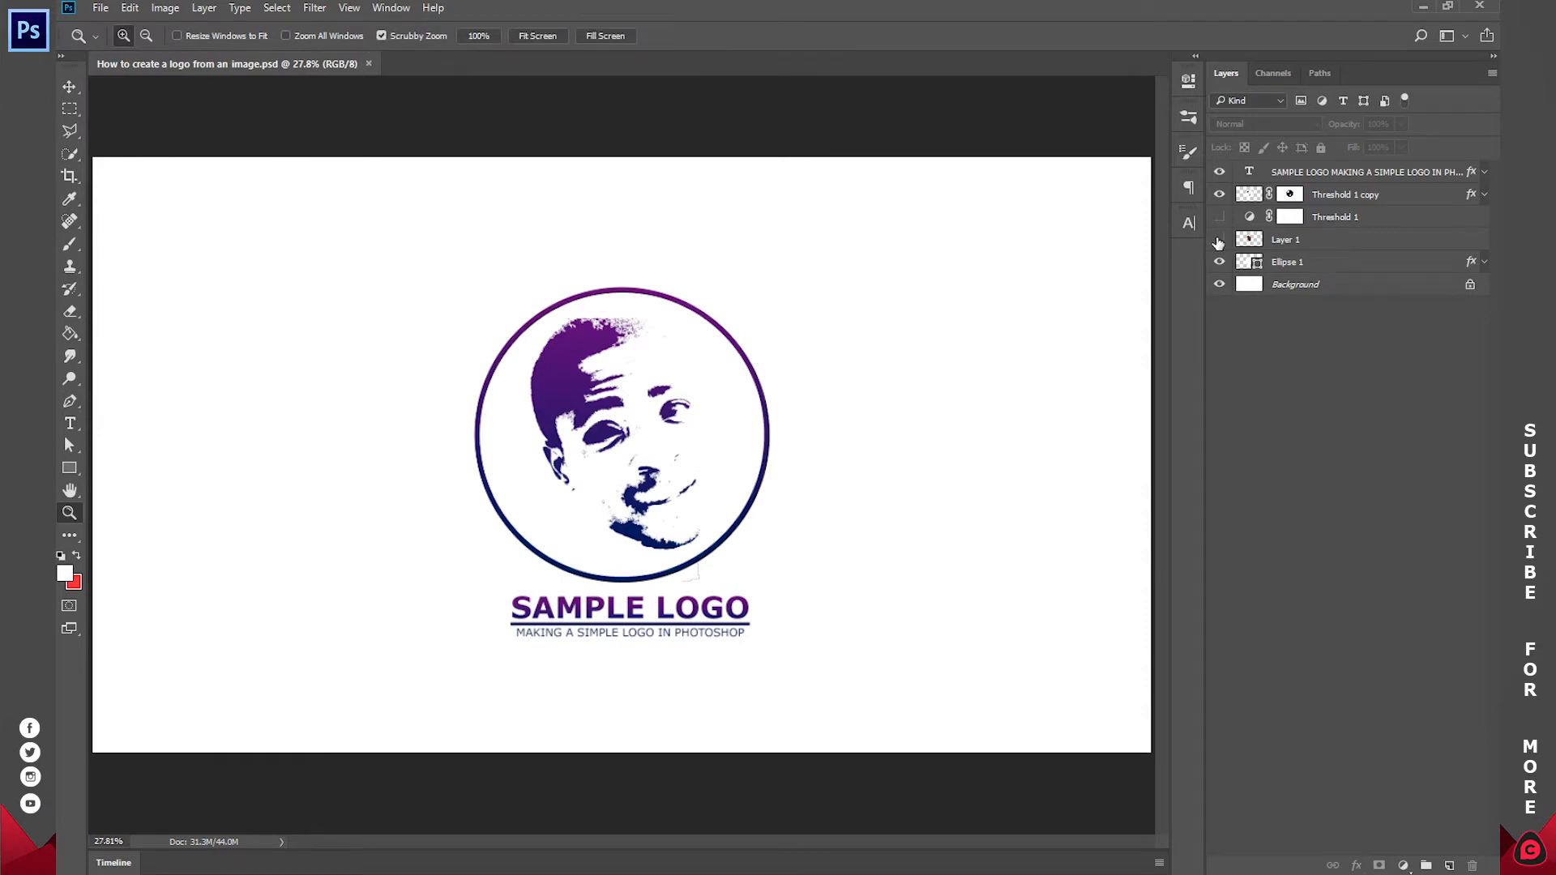
Select the Ellipse 1 layer and move the ring up and to the right, away from the portrait.
click(1275, 266)
key(v)
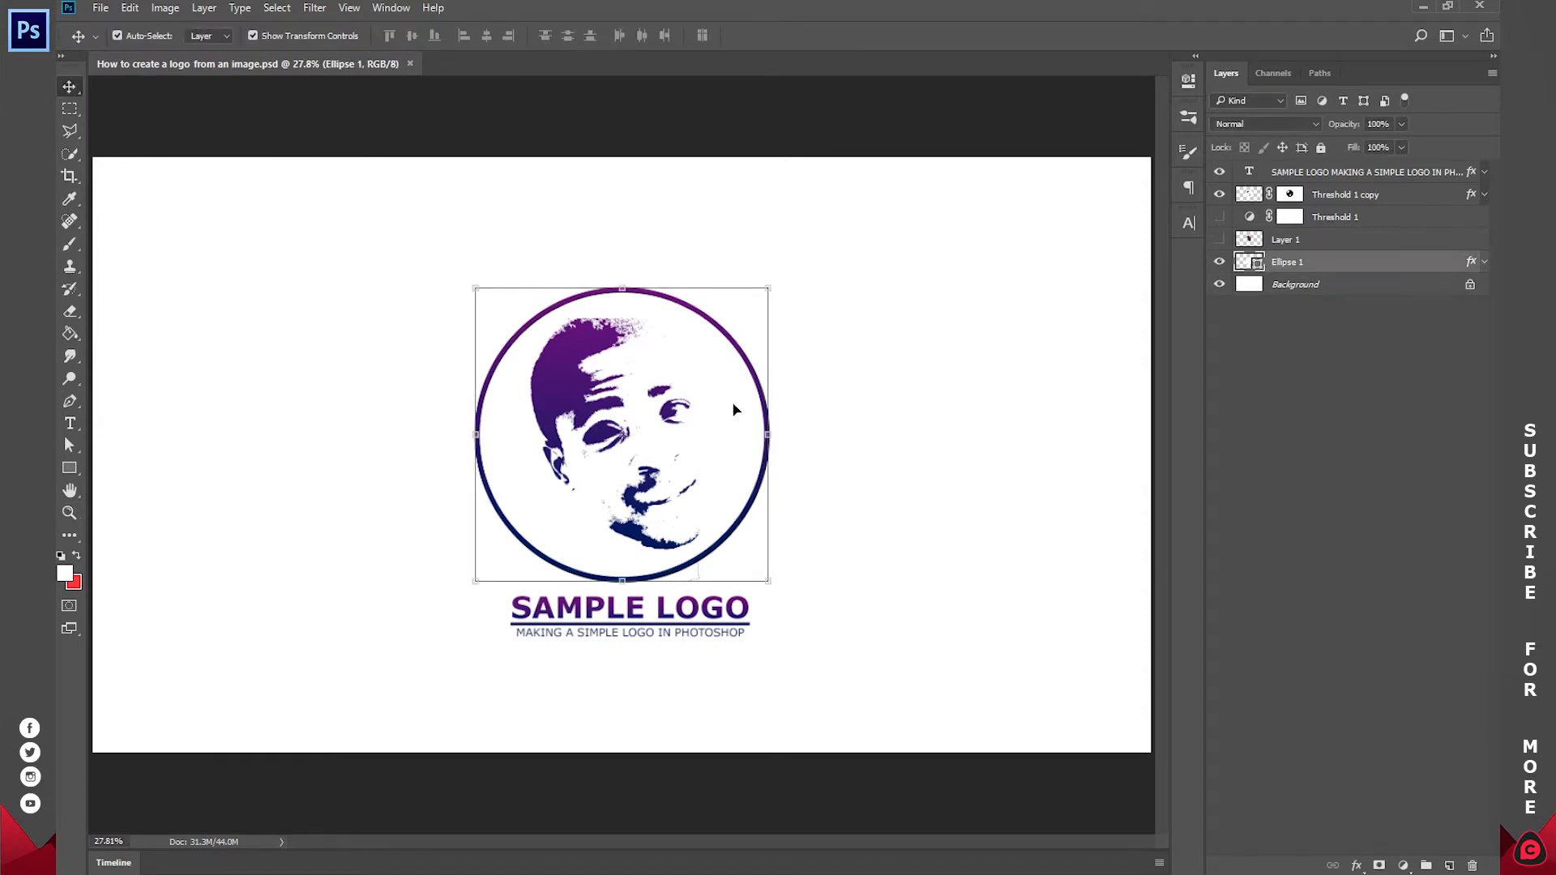
drag(758, 413, 882, 332)
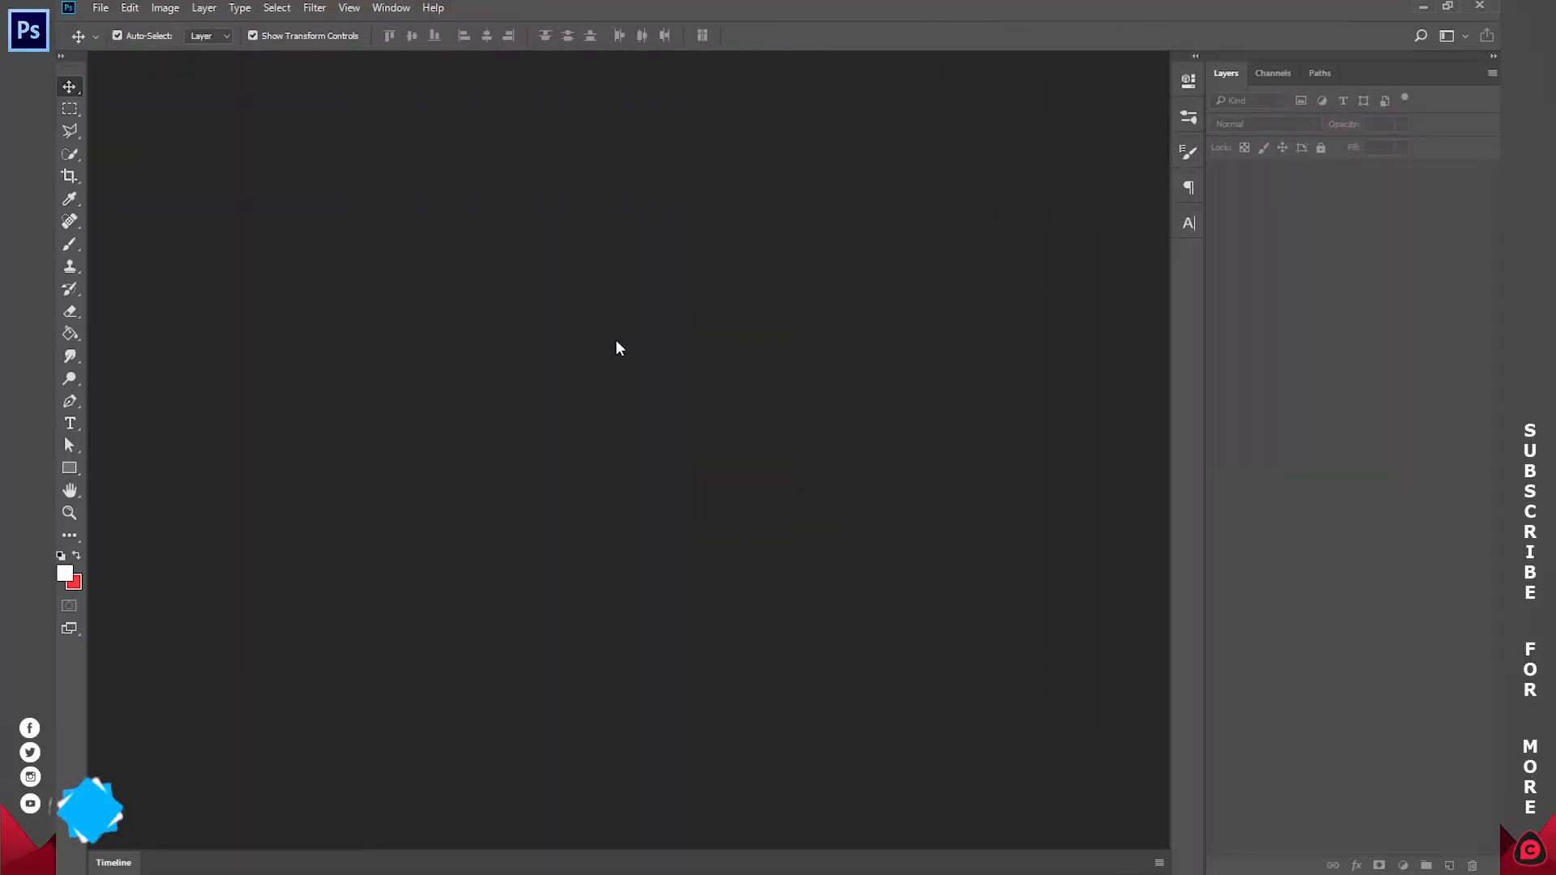
Choose the Name Intro video from the Intro folder for importing its frames to layers.
click(98, 7)
mouse_move(184, 421)
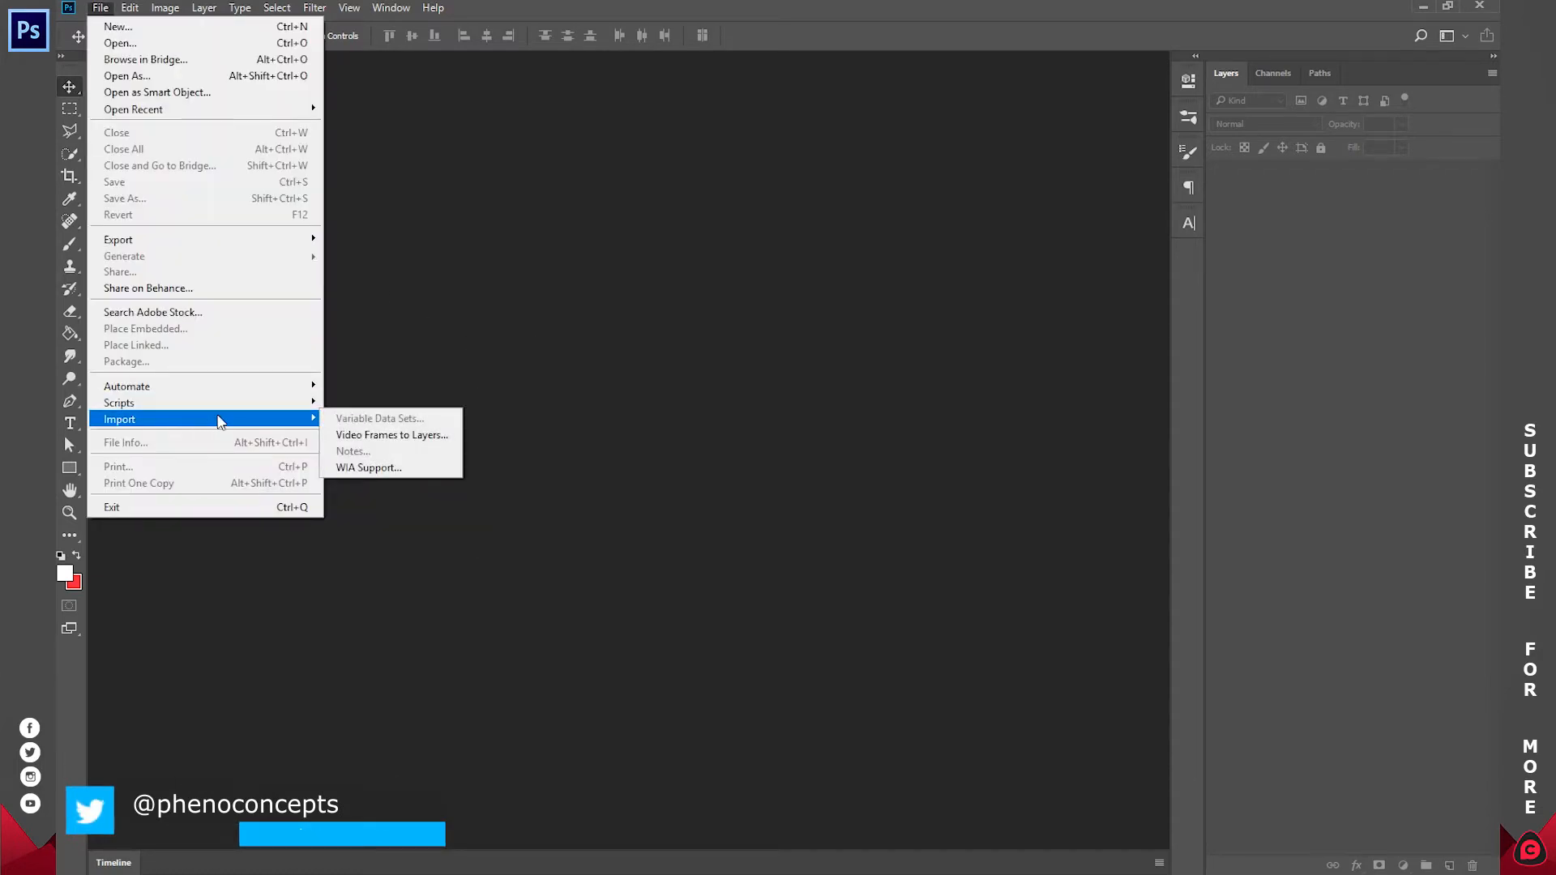
click(378, 436)
click(442, 121)
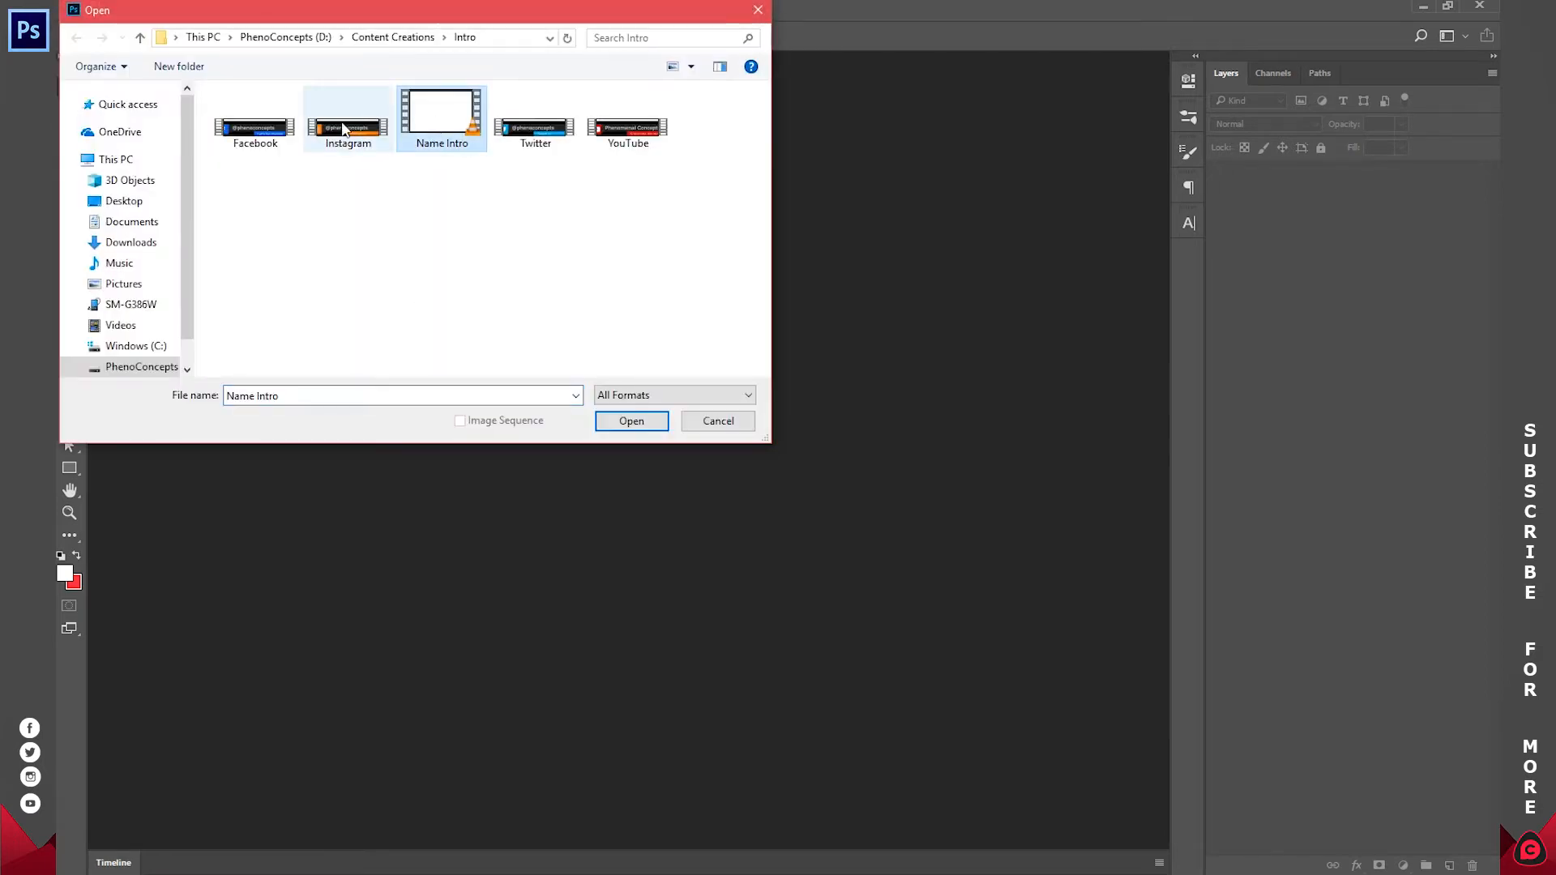
click(626, 421)
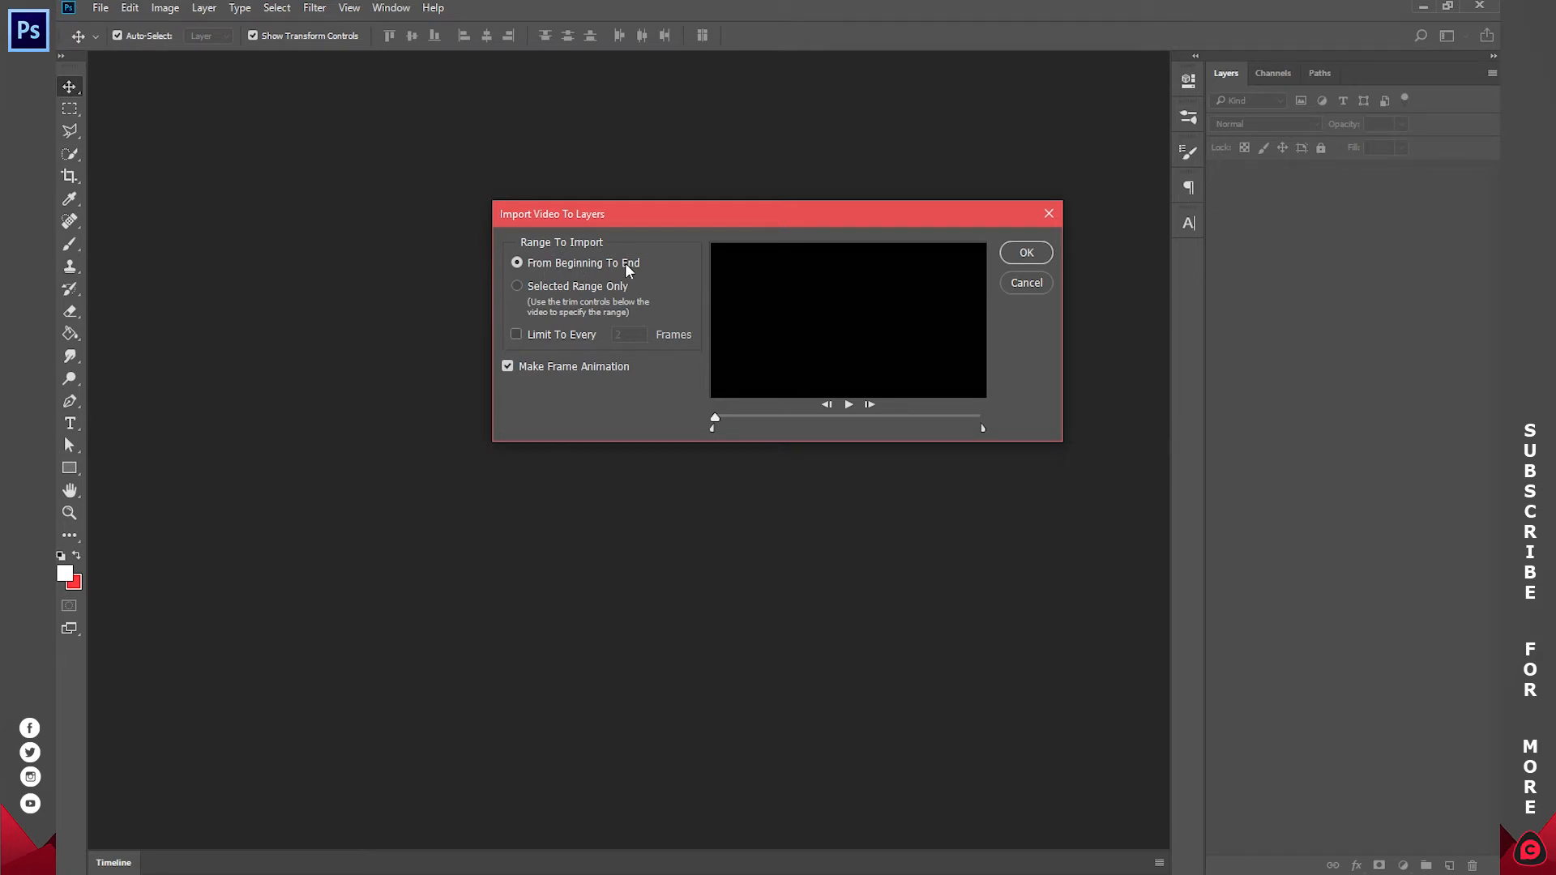
Import the selected range of the video as layers, limited to every 20 frames.
click(576, 290)
click(575, 326)
text(20)
click(1041, 258)
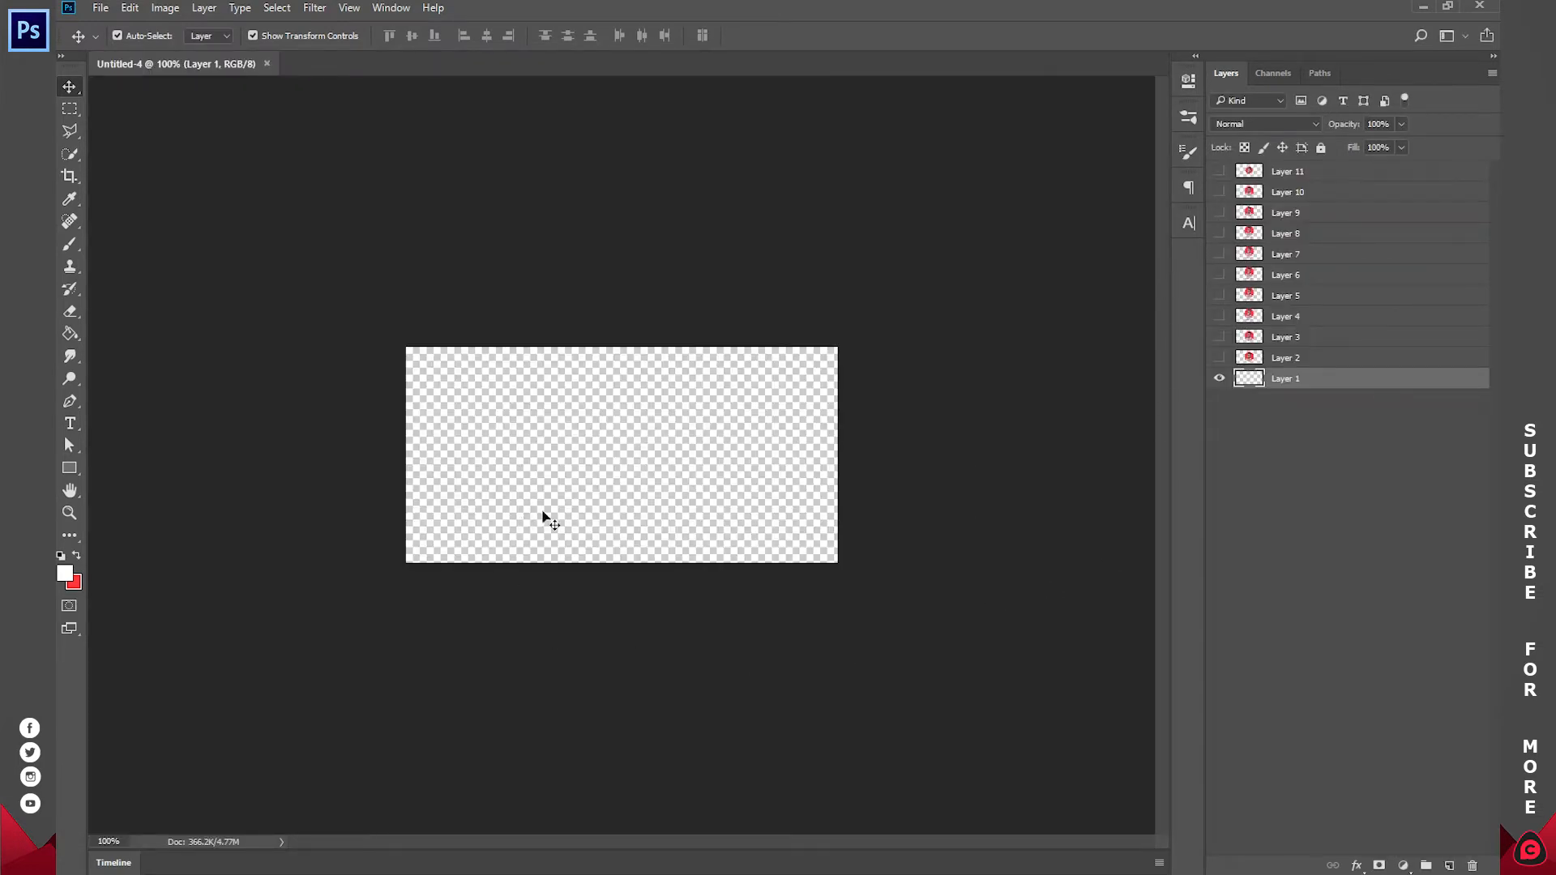
Show the frame animation's timeline, play the animation and stop it.
click(390, 7)
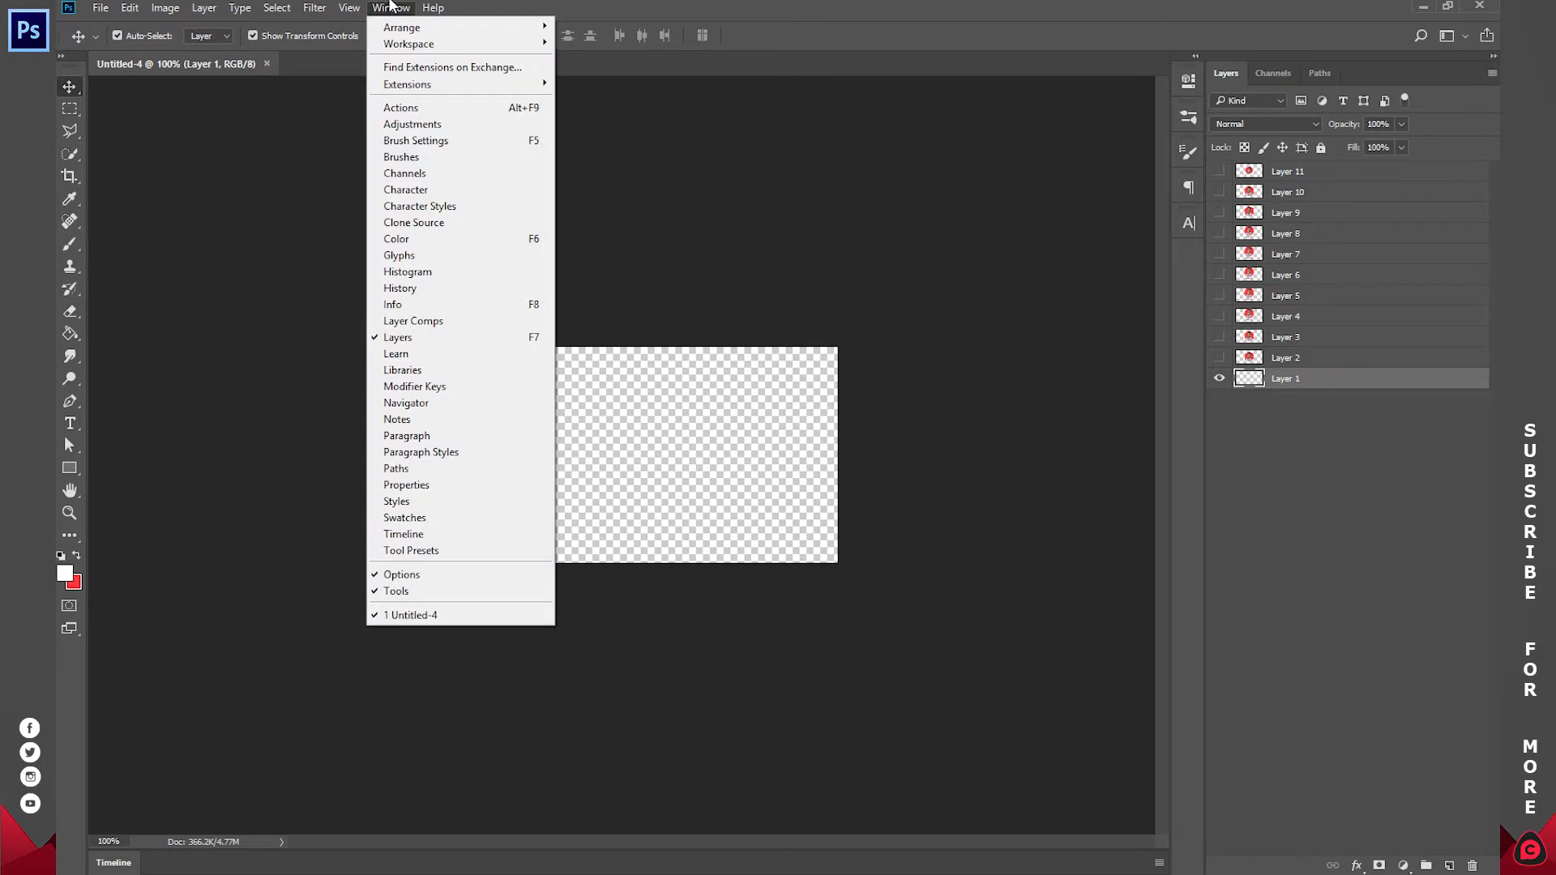
click(450, 534)
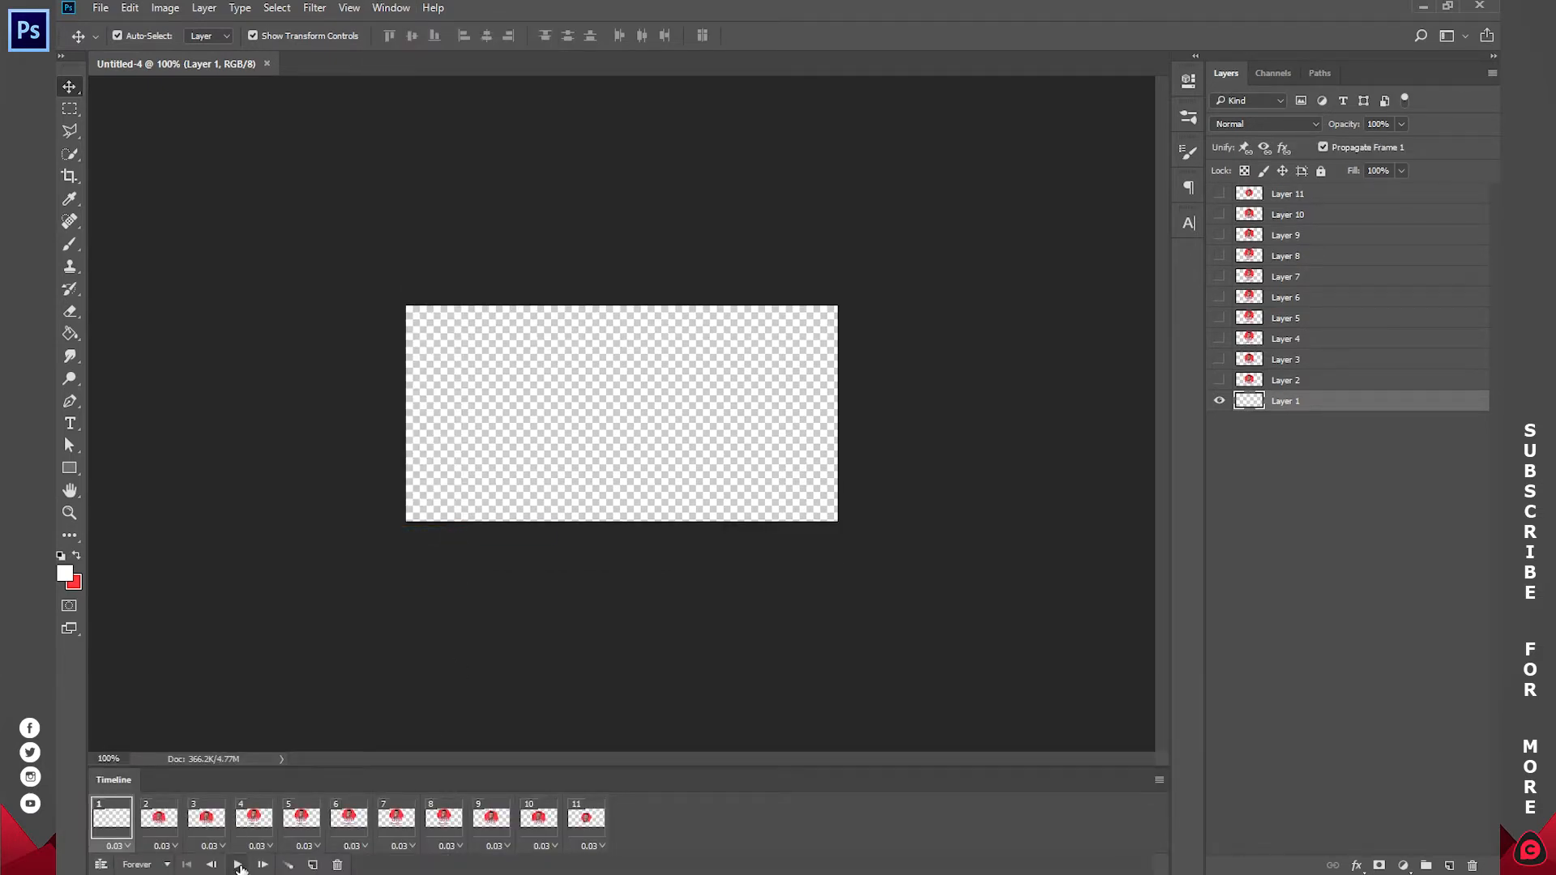
click(238, 866)
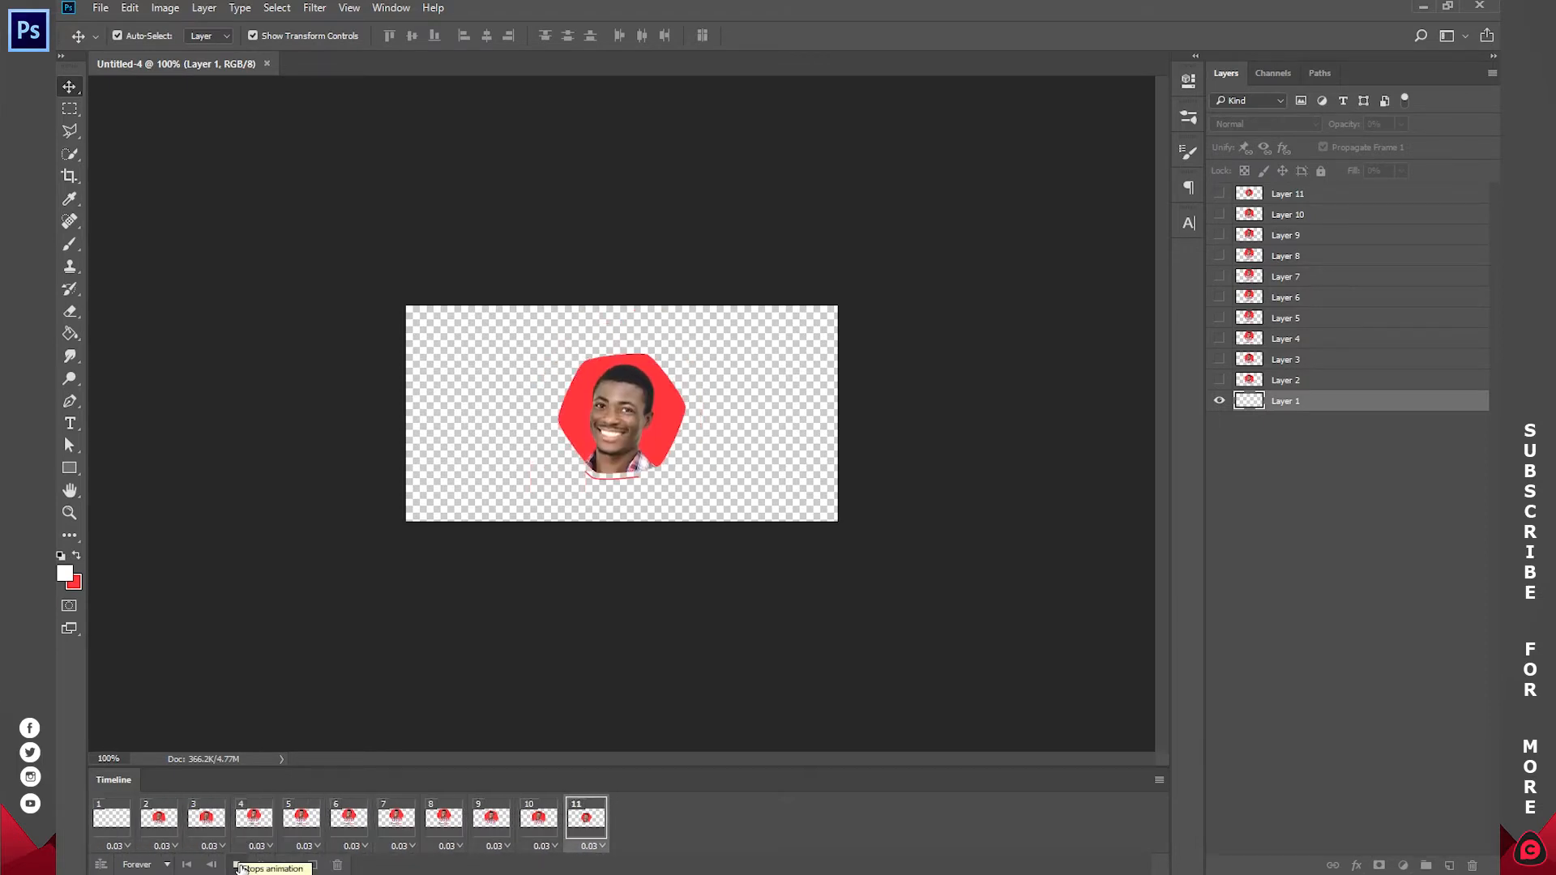
click(239, 865)
Step forwards and backwards through the animation frames to examine how each imported layer looks on the canvas.
click(259, 824)
click(295, 826)
click(350, 823)
click(397, 820)
click(443, 818)
click(489, 815)
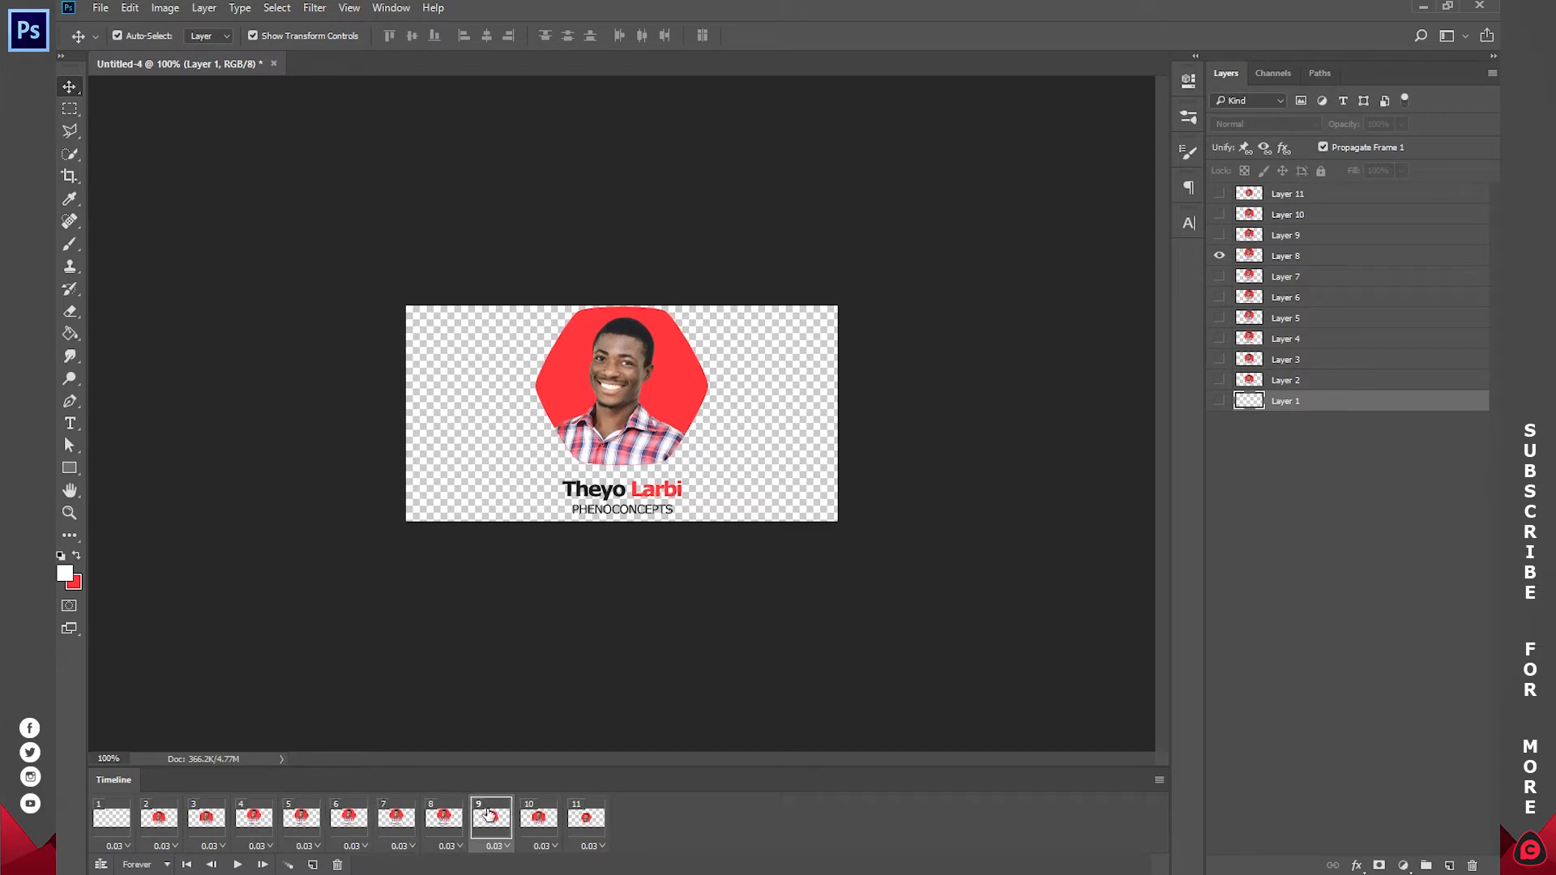
click(550, 816)
click(581, 814)
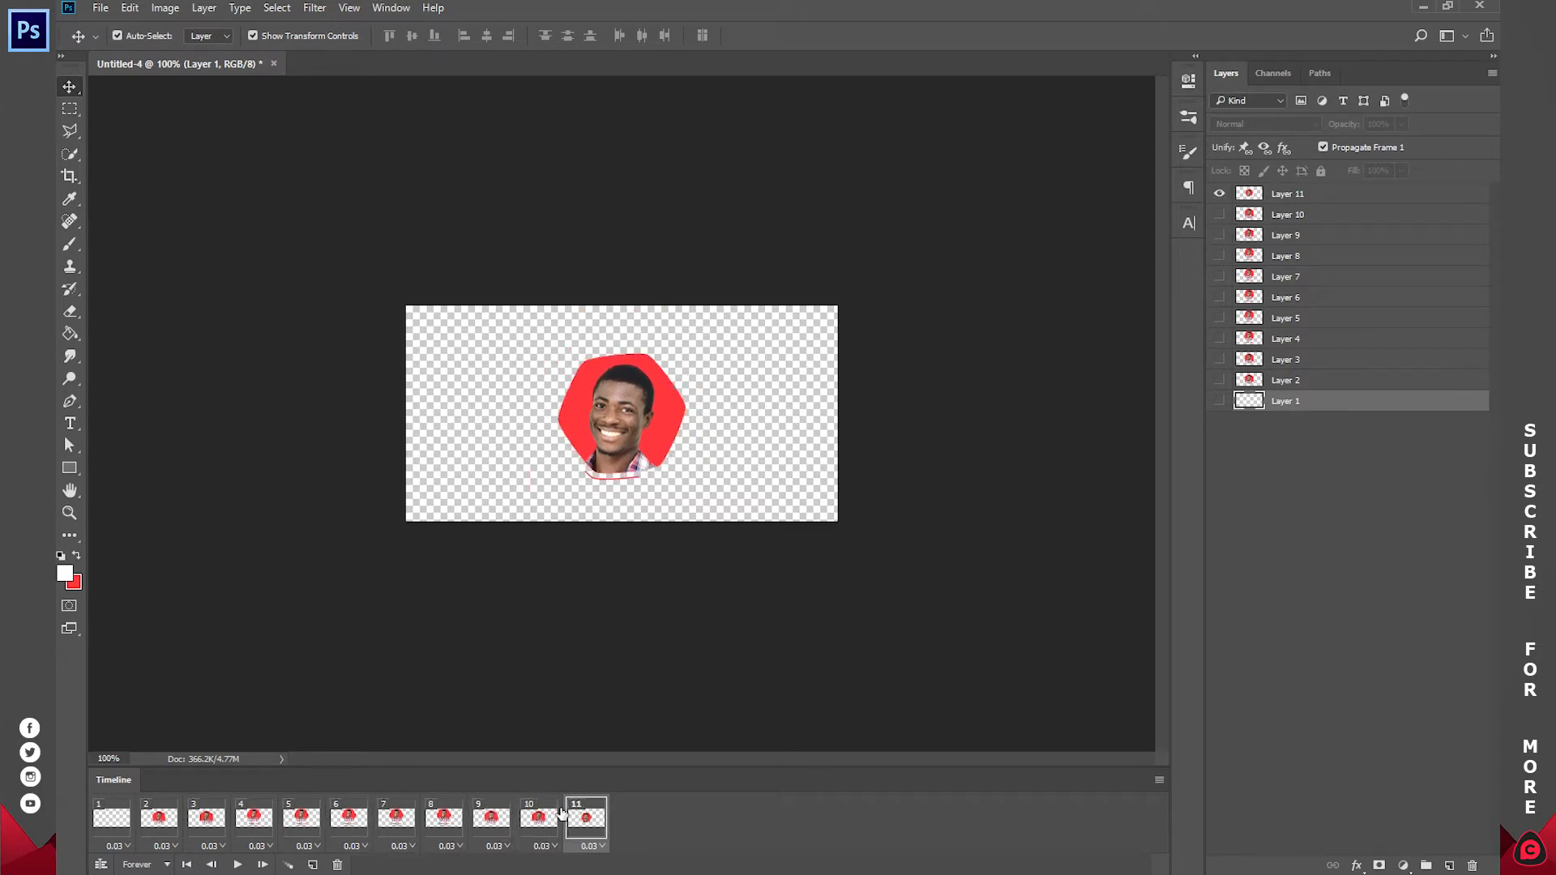
click(538, 823)
click(493, 827)
click(452, 830)
click(407, 835)
click(349, 835)
click(285, 833)
click(256, 835)
click(200, 827)
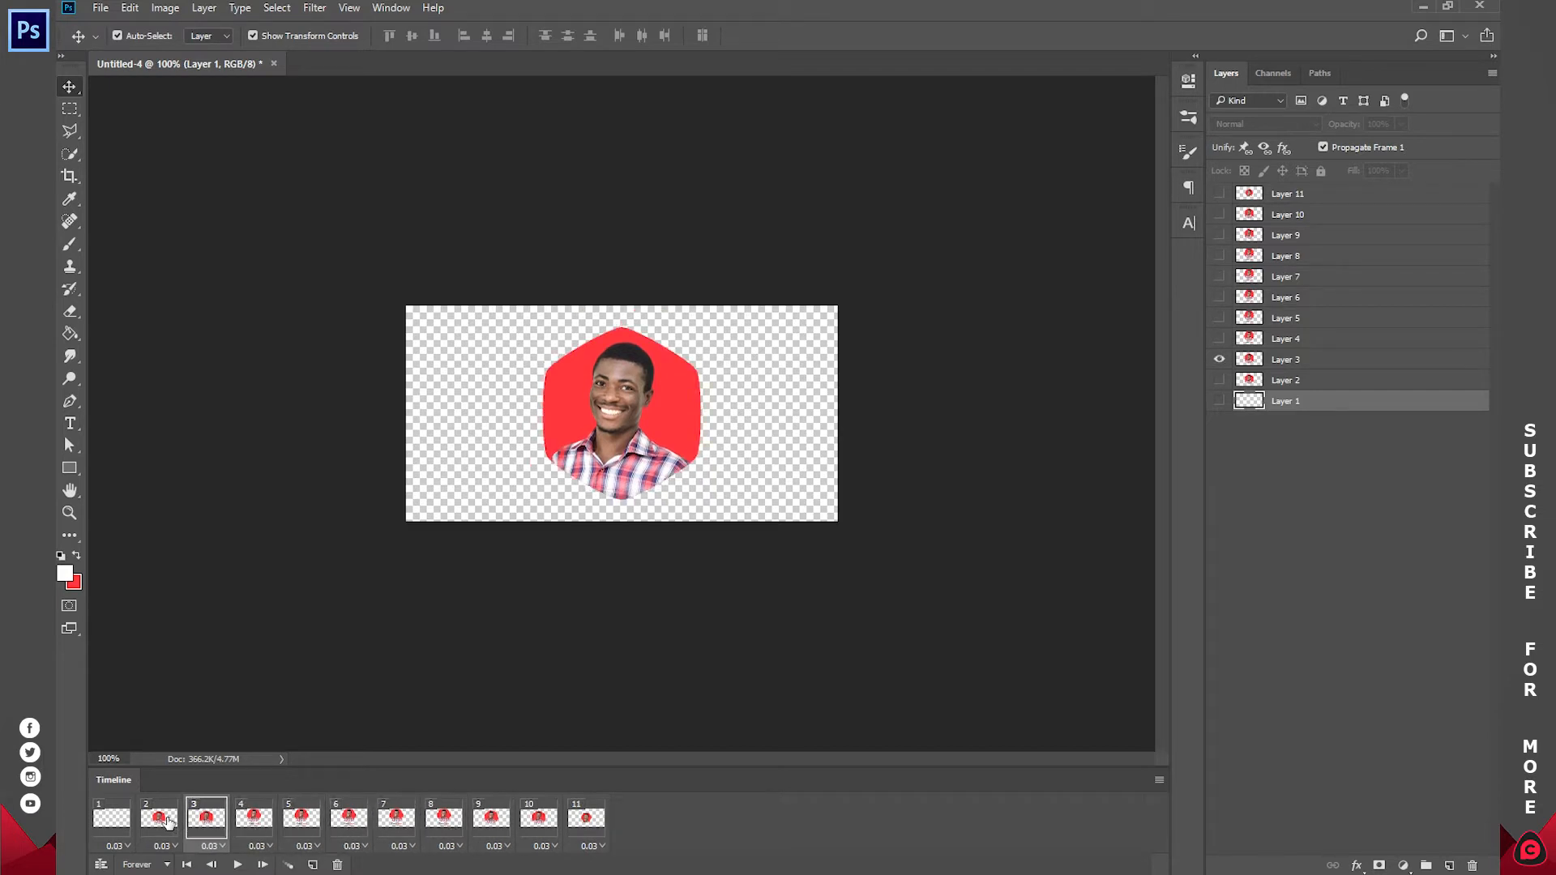
click(166, 822)
click(105, 821)
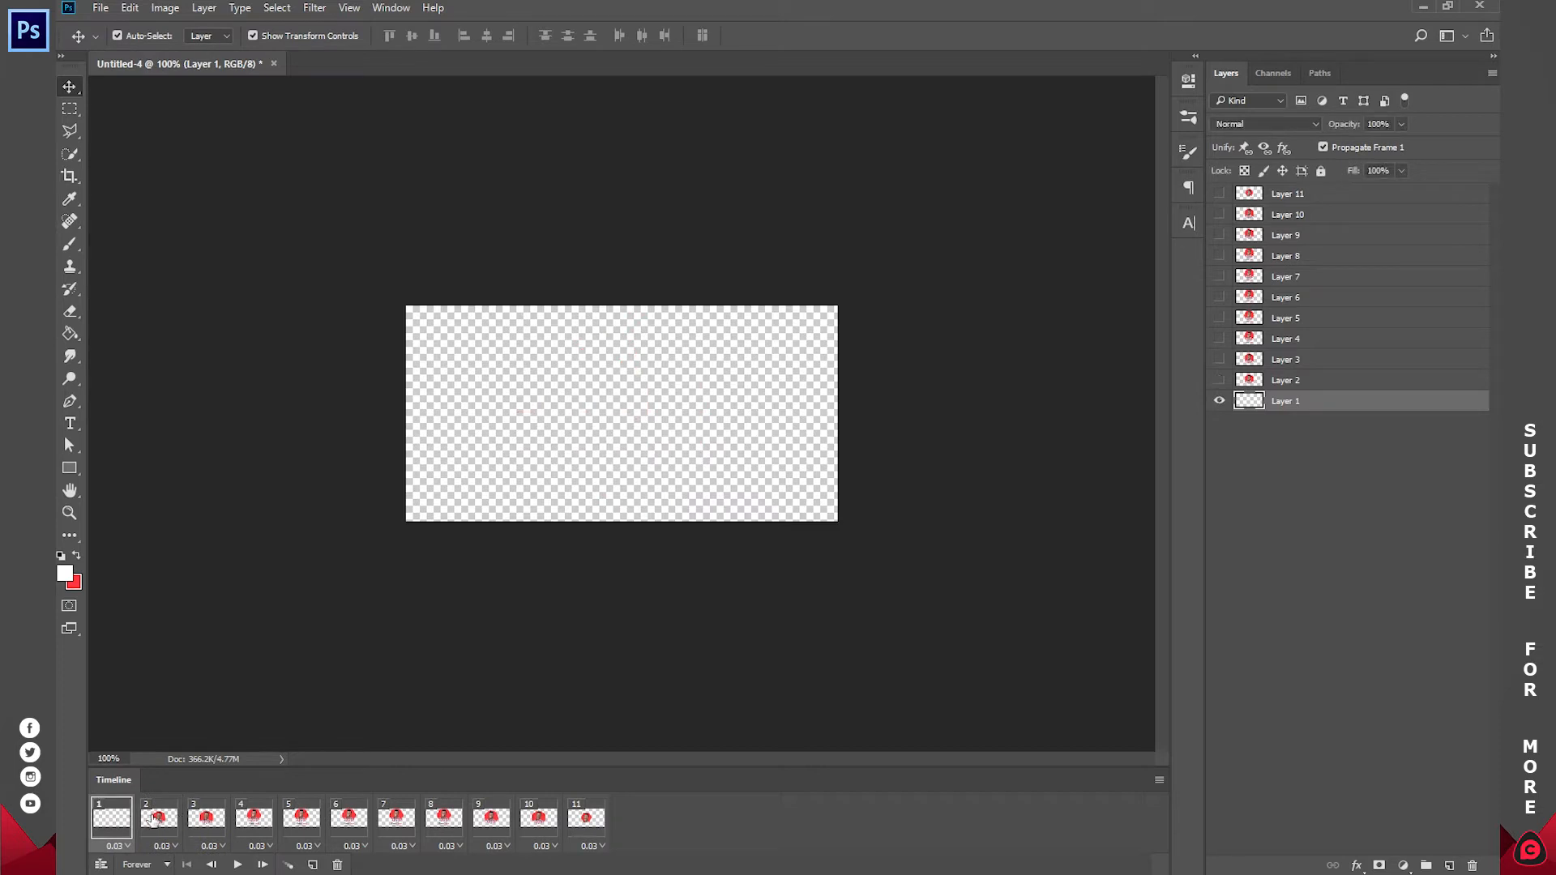
click(158, 818)
click(206, 820)
click(254, 821)
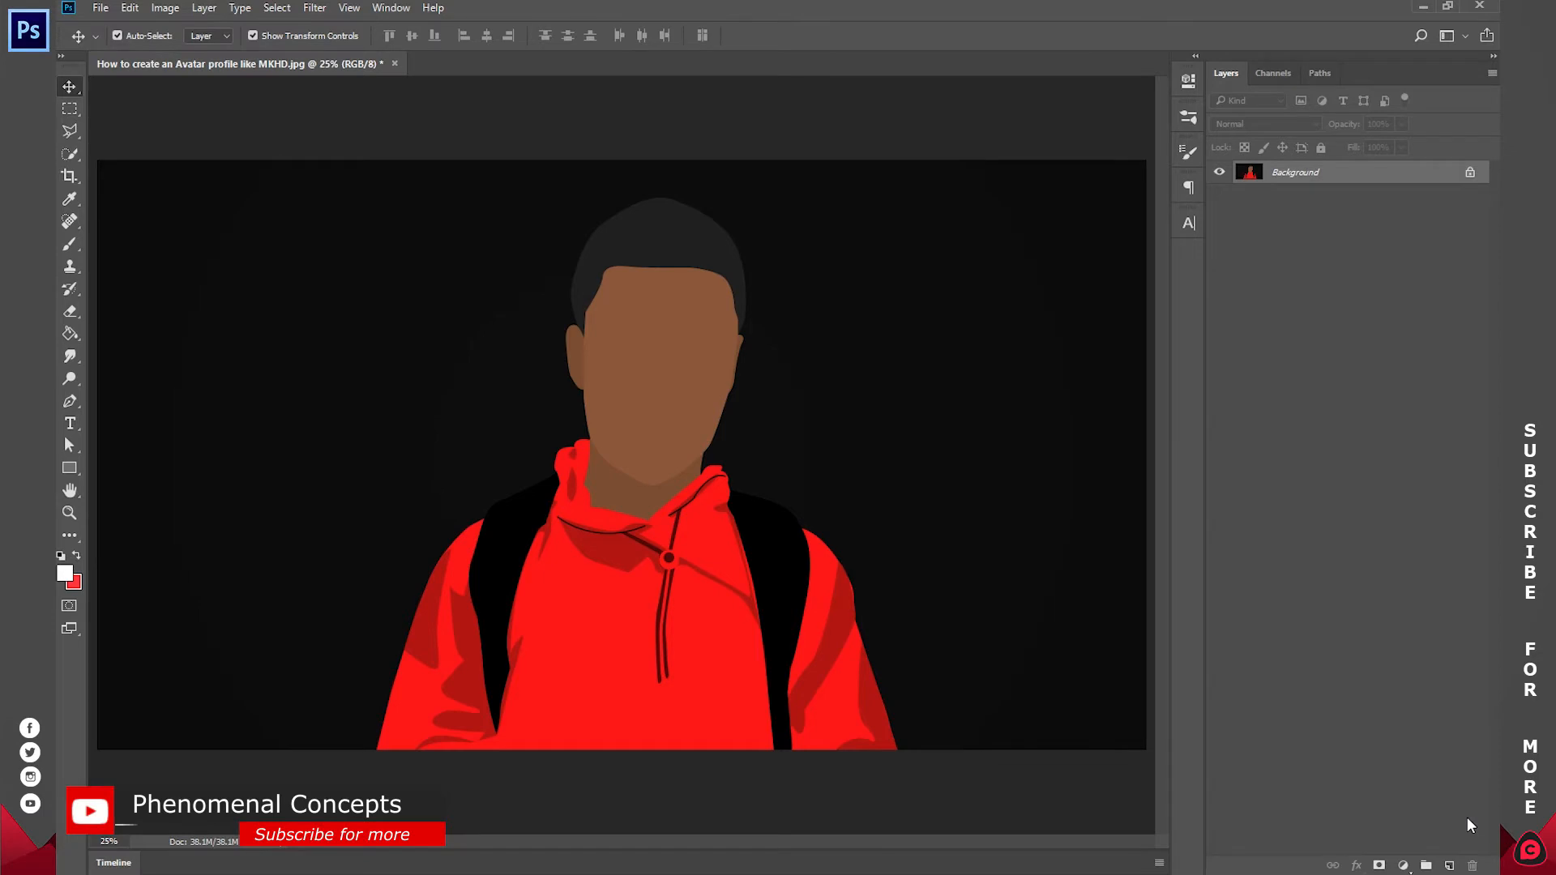
Try shifting the whole avatar image's hue to cyan with a Hue/Saturation adjustment layer, and delete that layer.
click(1402, 865)
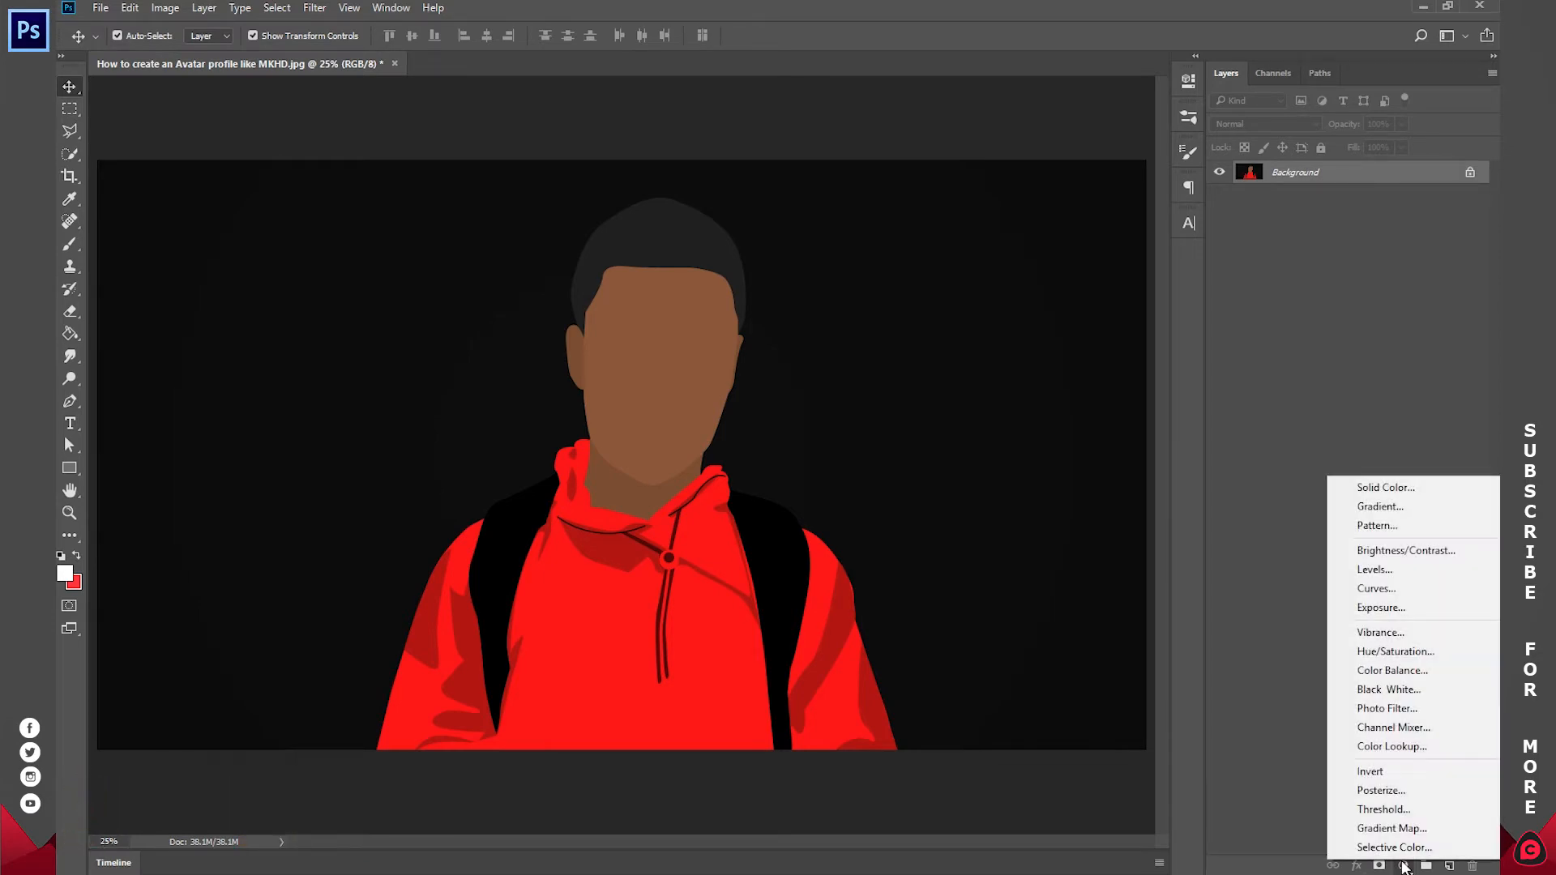
click(1437, 652)
drag(985, 186, 933, 184)
click(1188, 117)
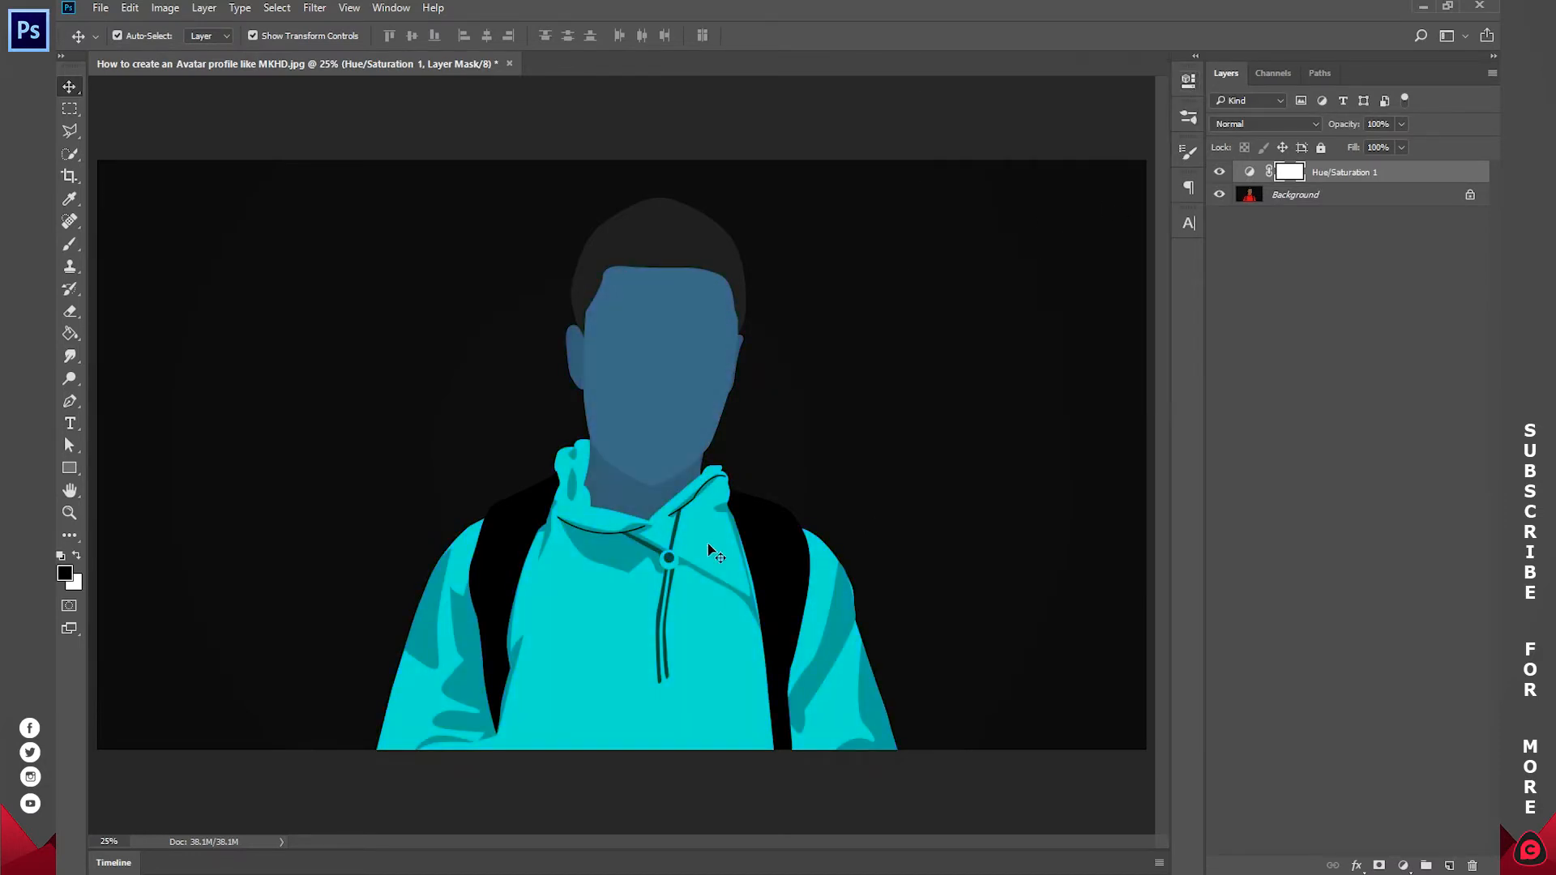
key(Delete)
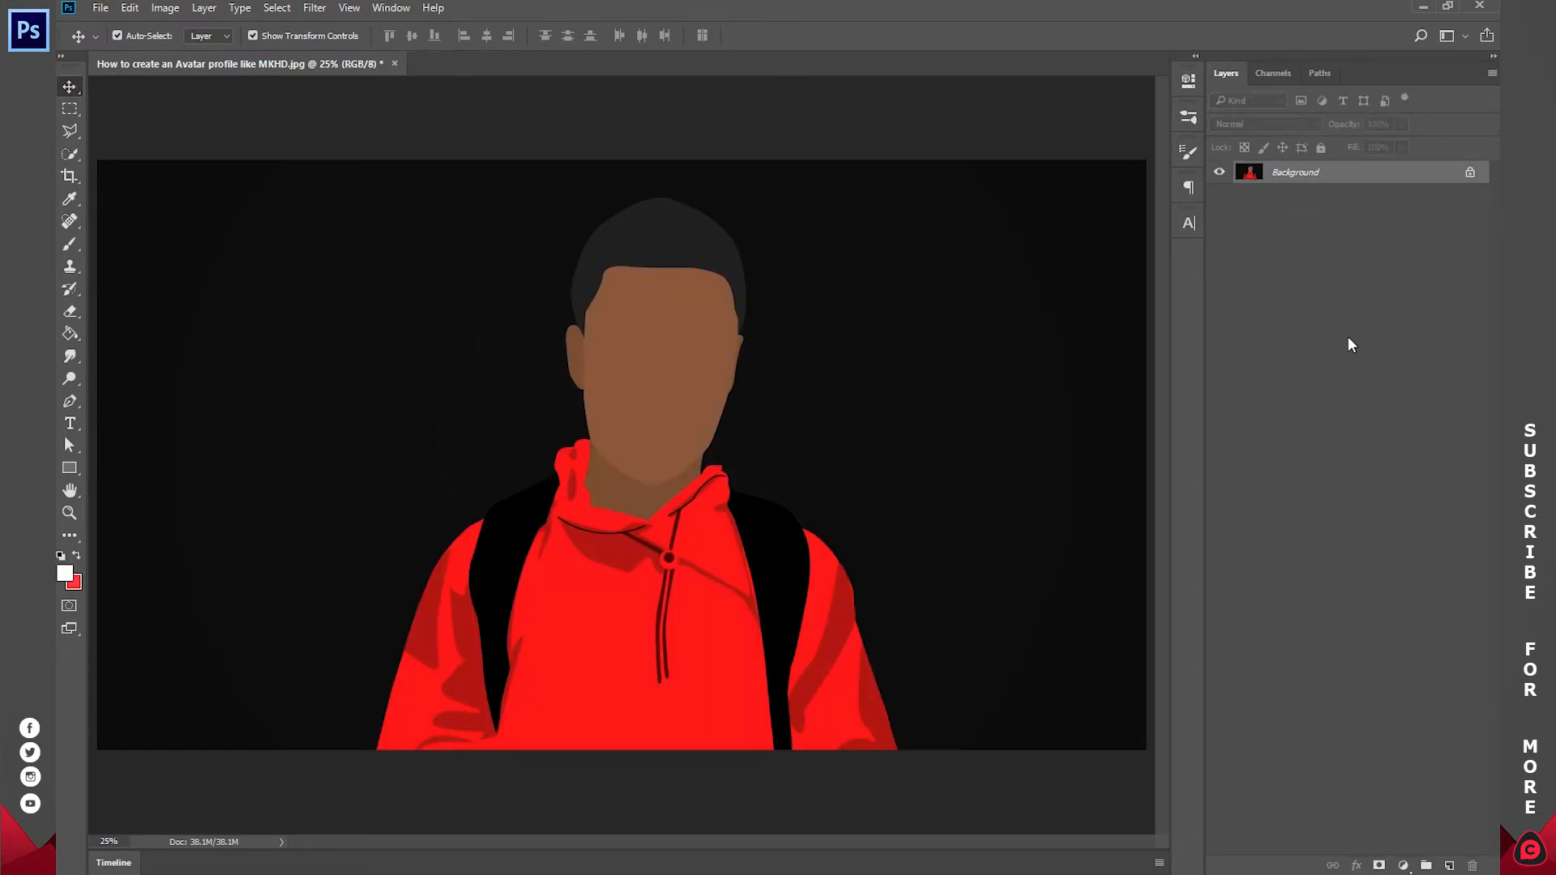
Duplicate the Background layer and start the Replace Color adjustment on the copy.
drag(1302, 172, 1450, 866)
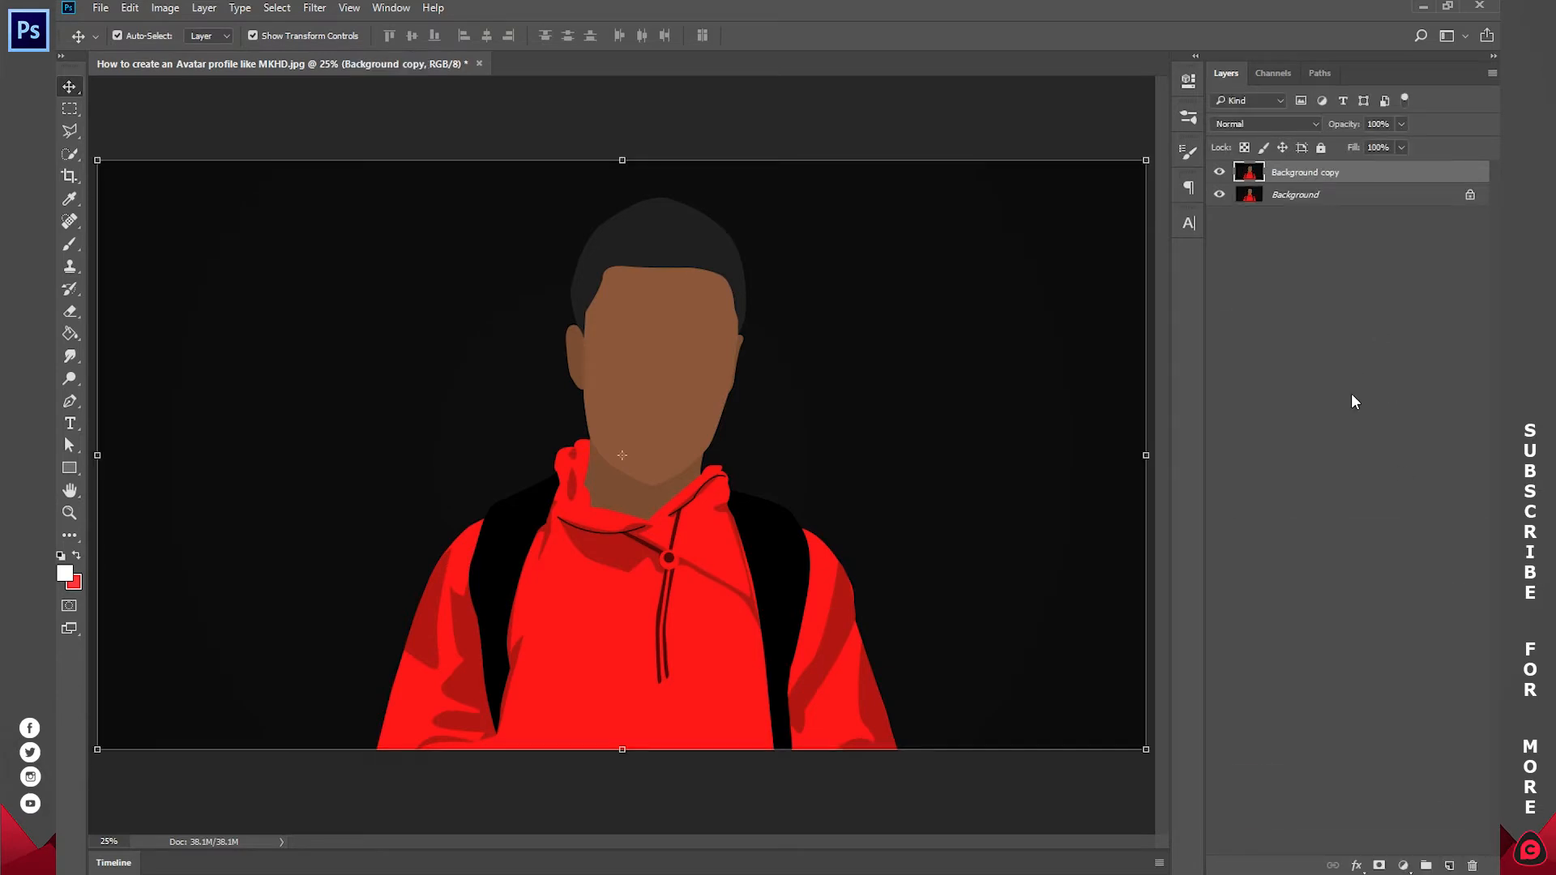
click(1309, 175)
click(166, 9)
mouse_move(182, 55)
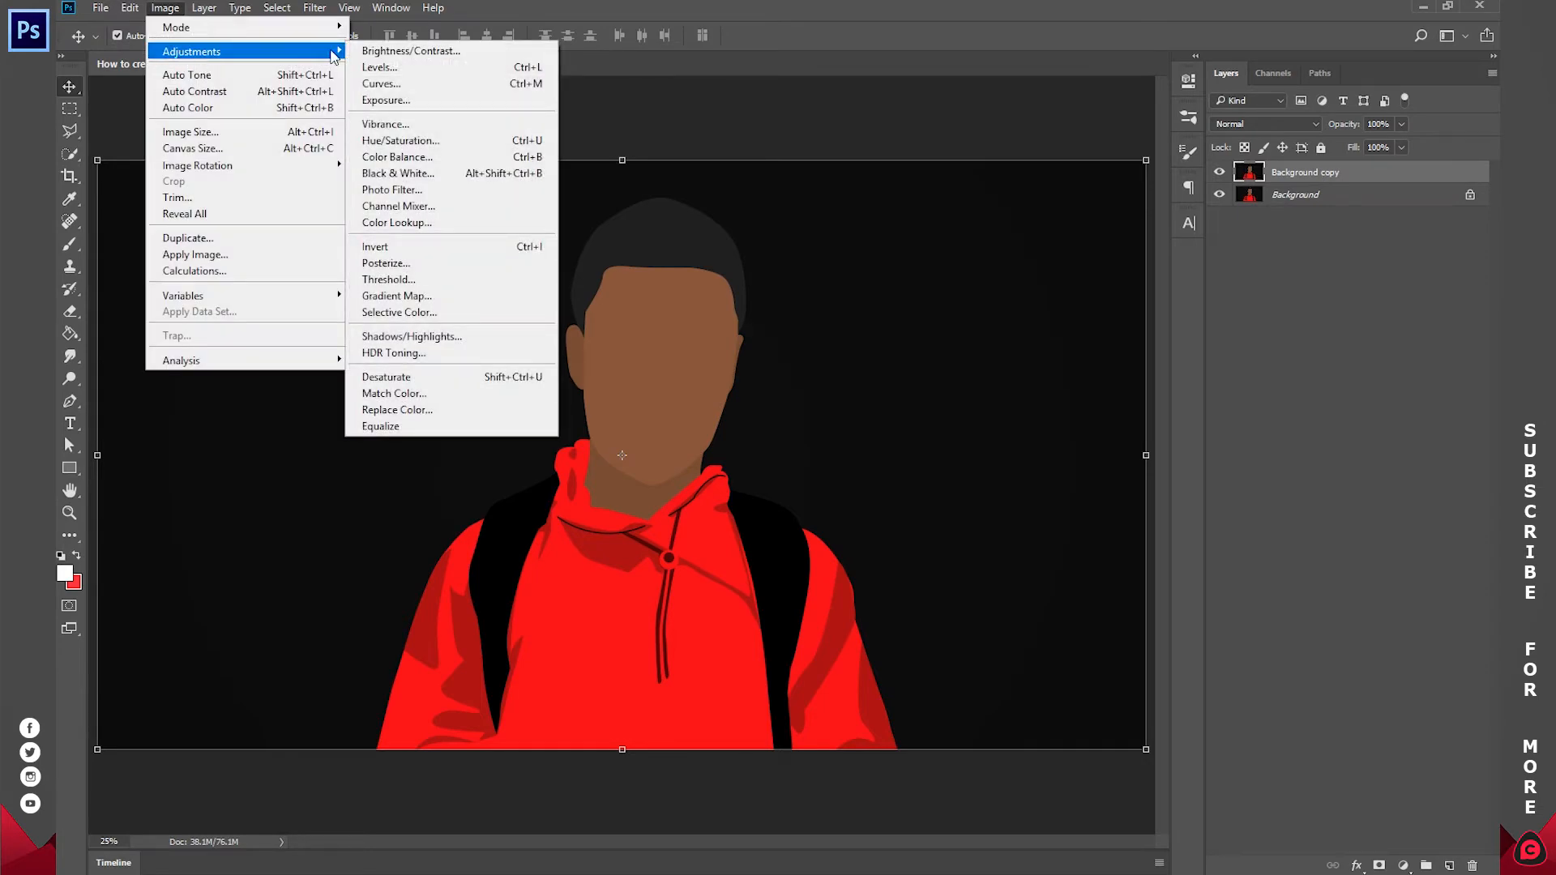
click(397, 410)
drag(961, 149, 994, 74)
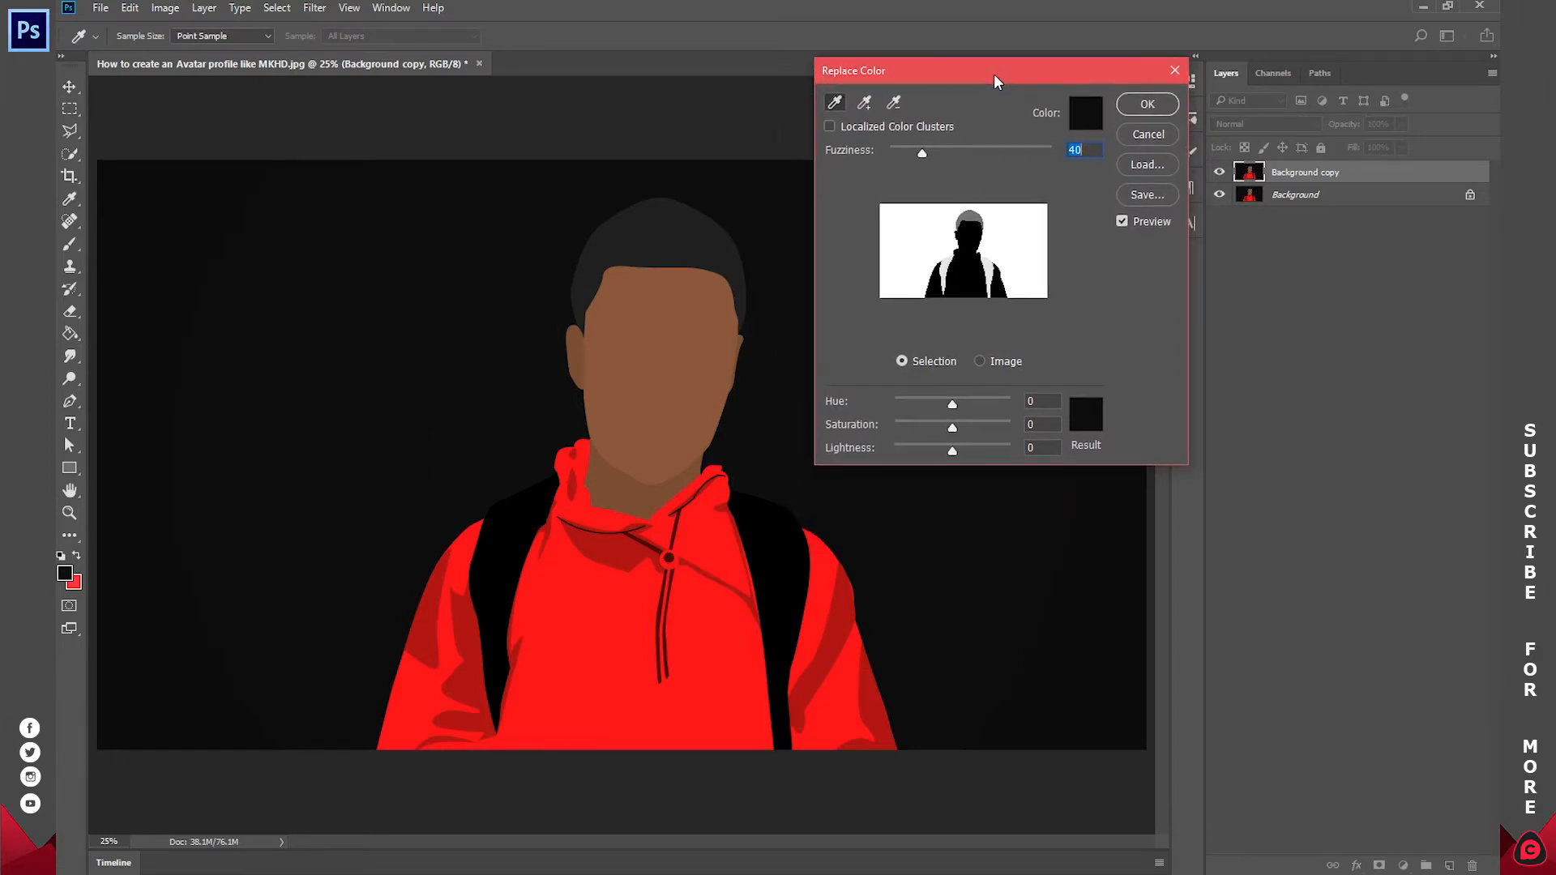
Sample the hoodie's bright red as the colour to replace.
click(835, 105)
click(687, 396)
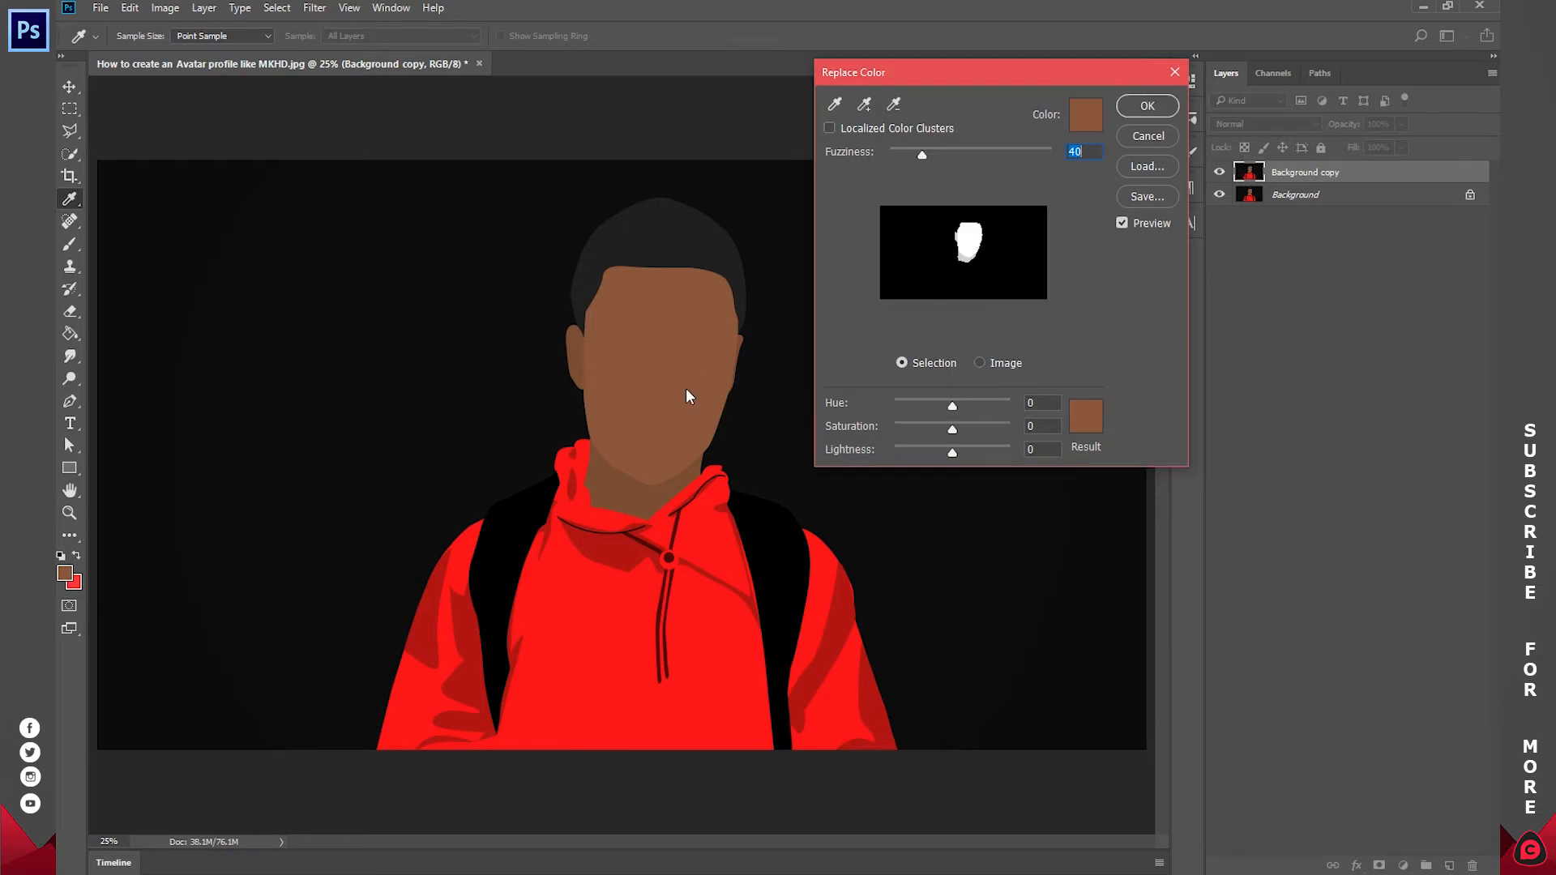
click(714, 643)
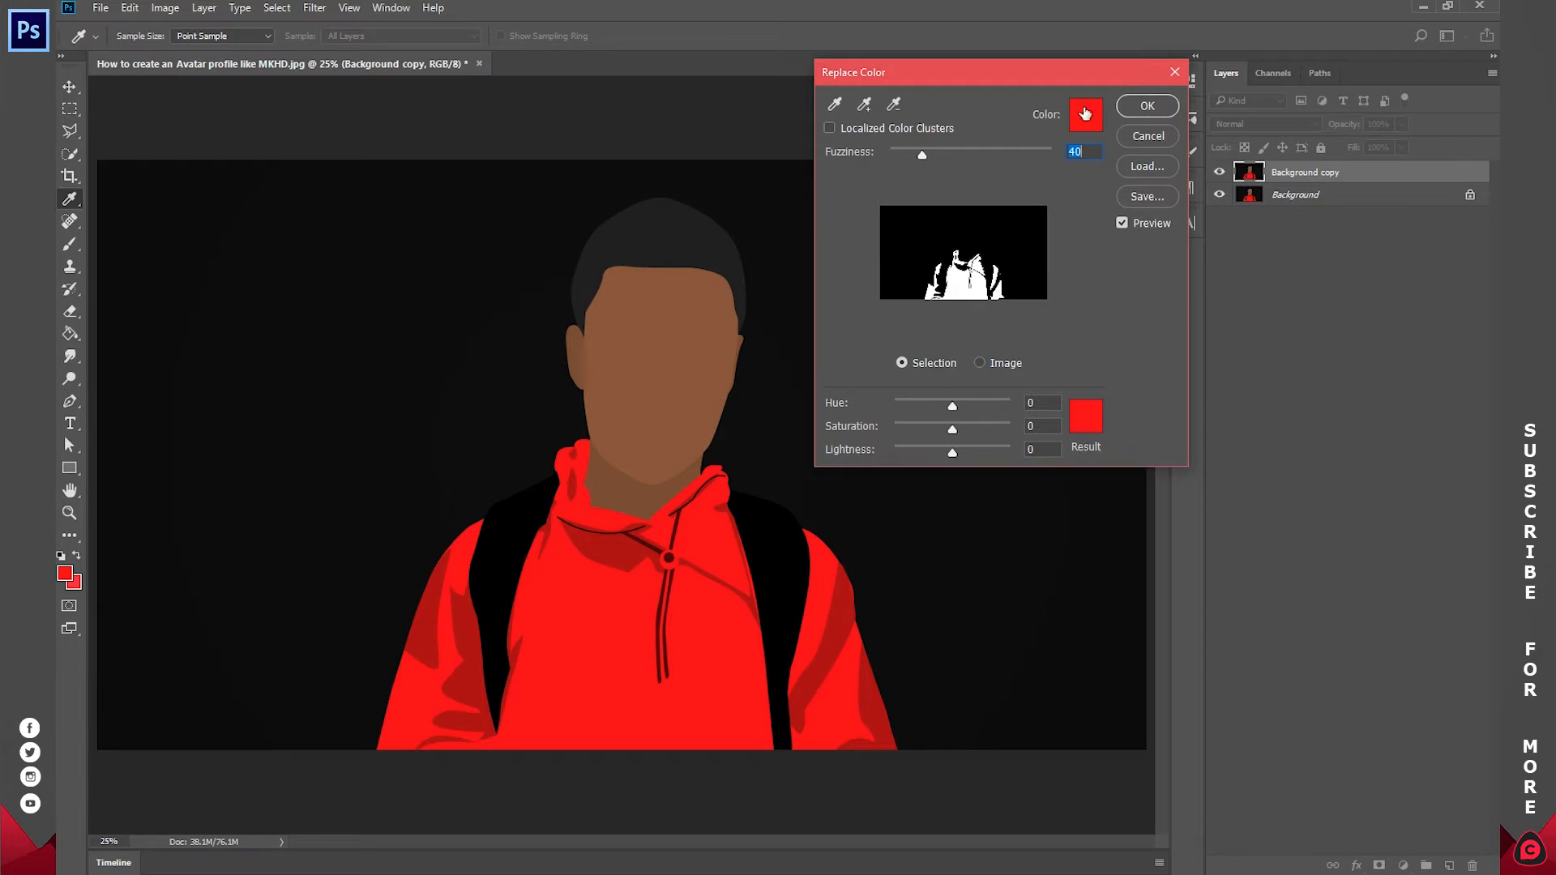
Set the replacement result colour to cyan, with hue -172, saturation -10 and lightness -5, and apply it to the hoodie.
click(1086, 419)
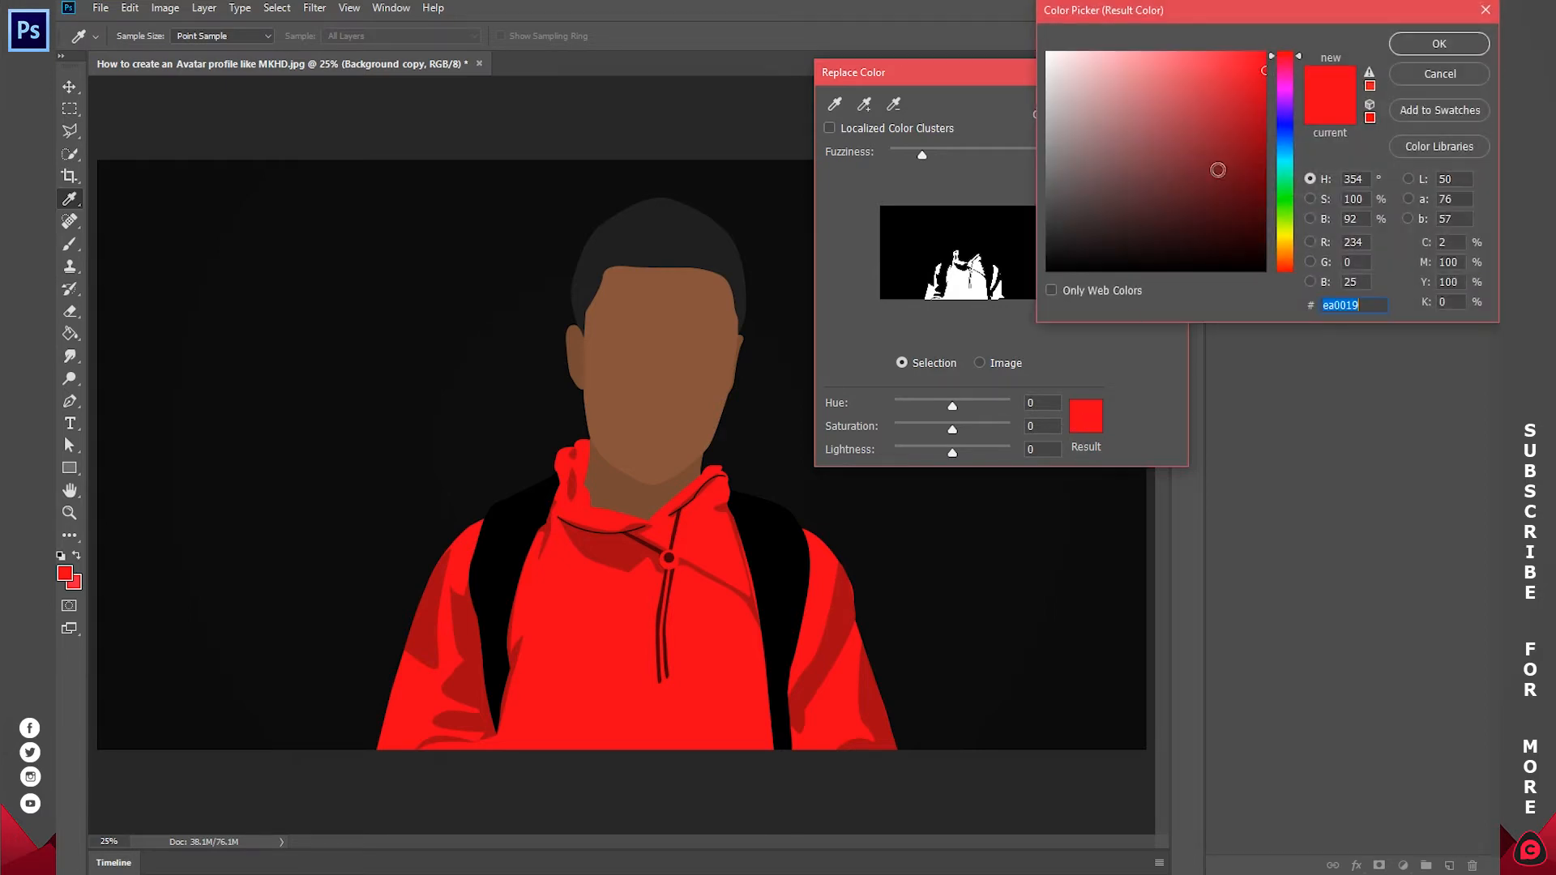
click(1287, 167)
mouse_move(1255, 169)
mouse_down()
mouse_move(1247, 129)
mouse_move(1264, 86)
mouse_move(1288, 161)
mouse_up()
click(1288, 126)
click(1255, 99)
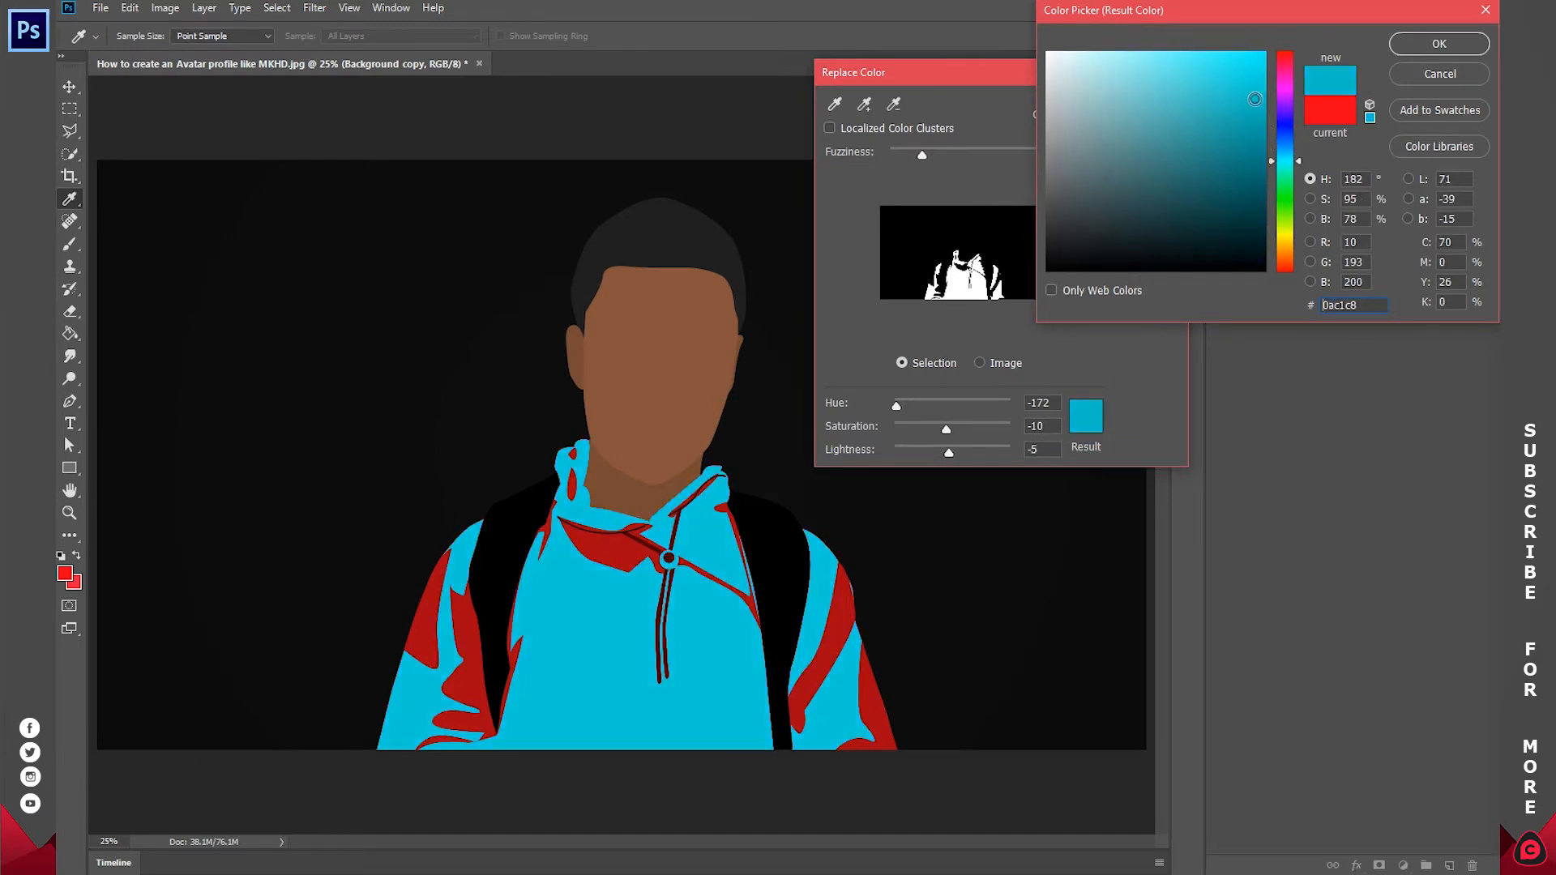
click(1439, 45)
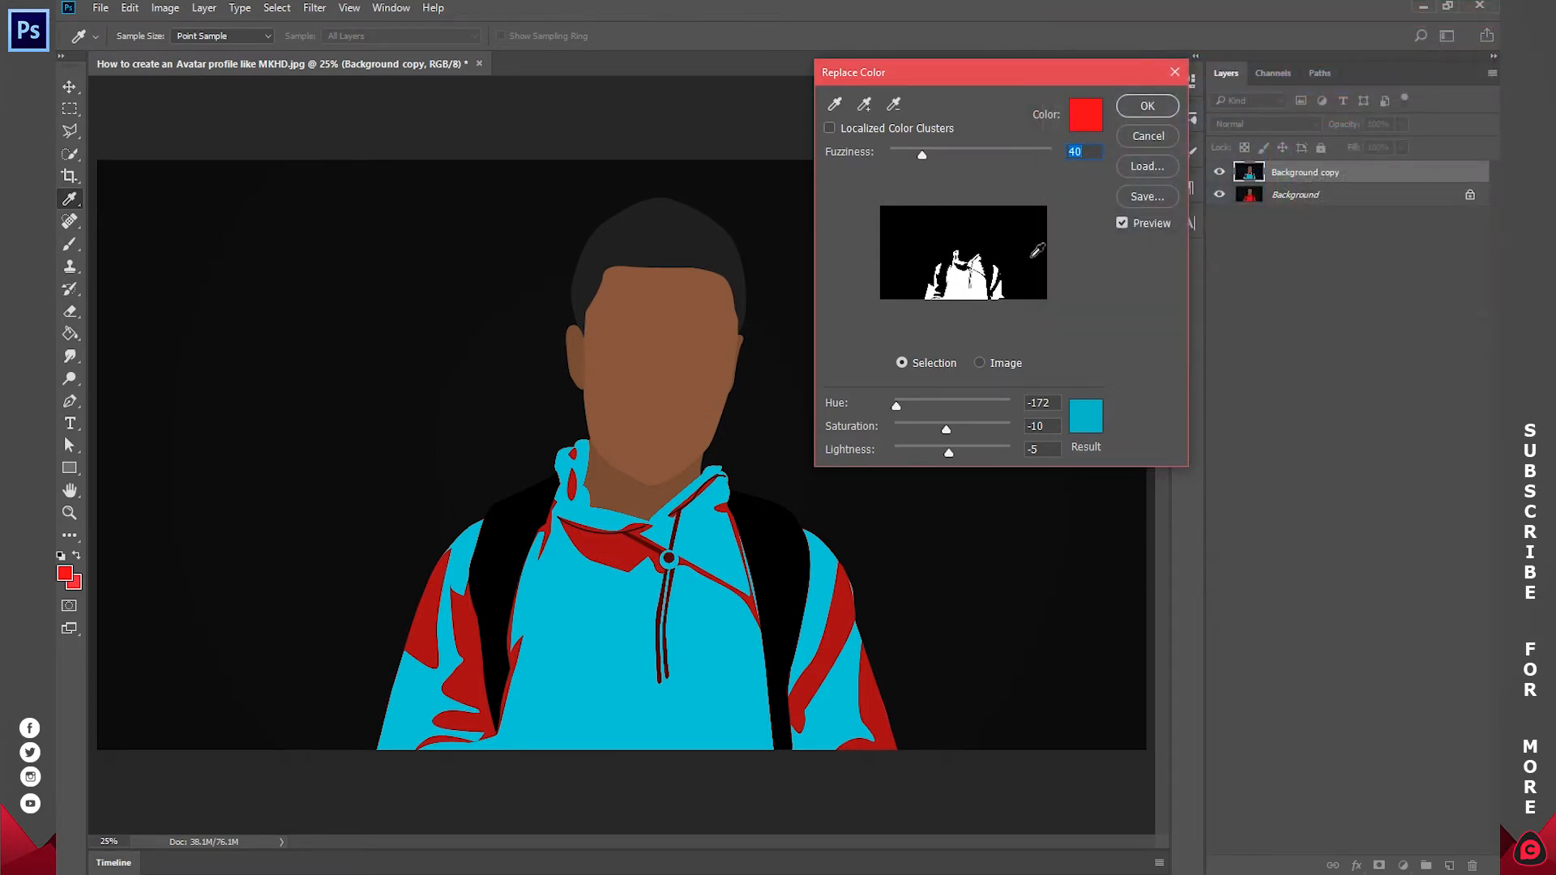
click(1146, 106)
key(v)
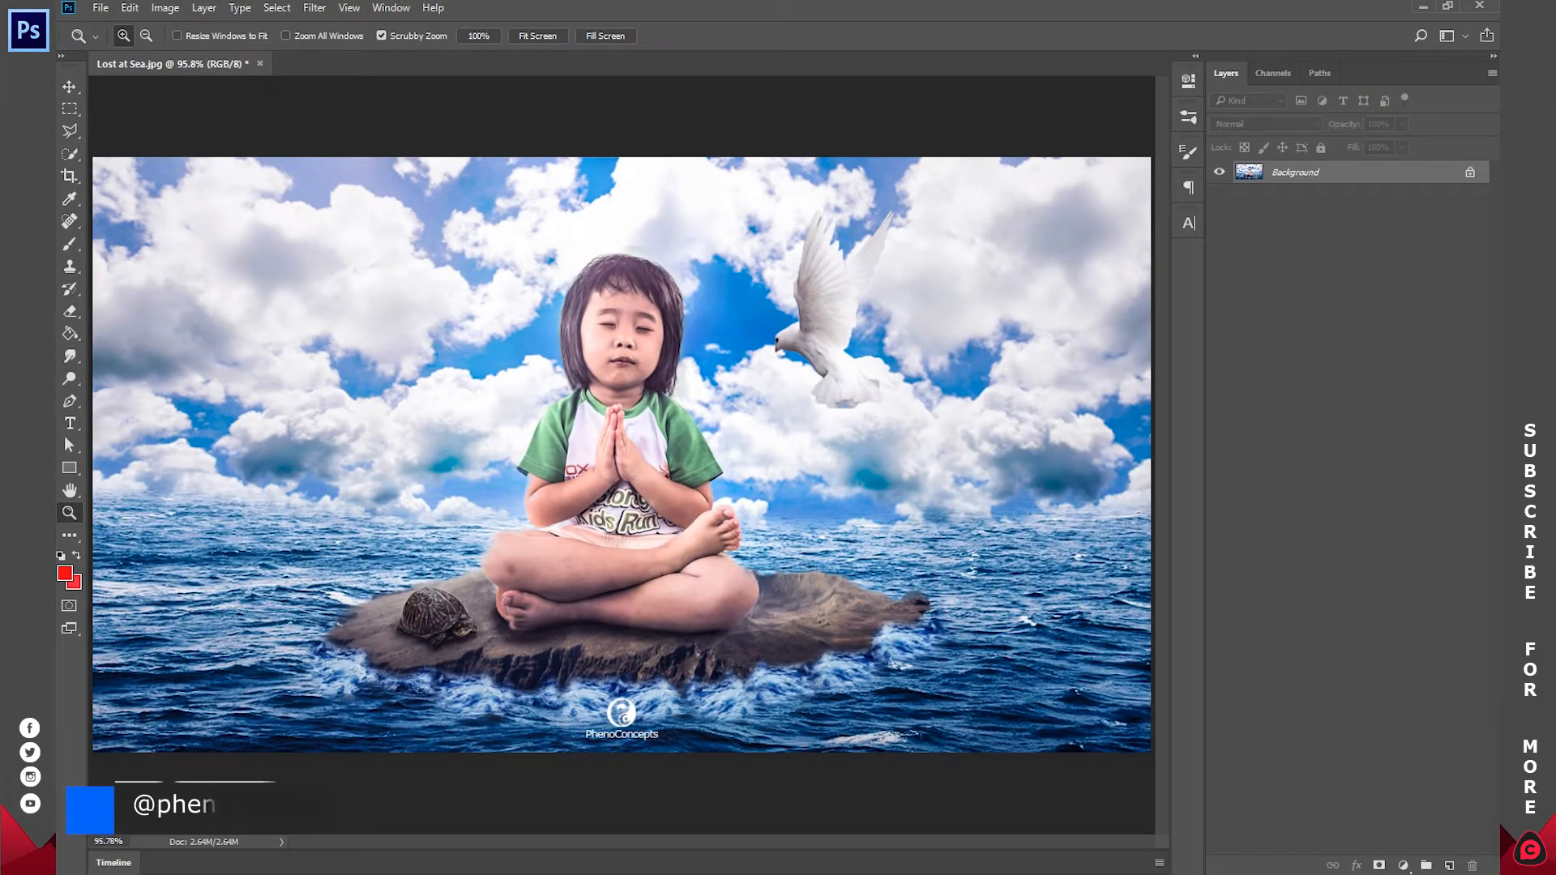
Add a Solid Color fill layer in dark red above the Background layer of the Lost at Sea image.
click(1403, 865)
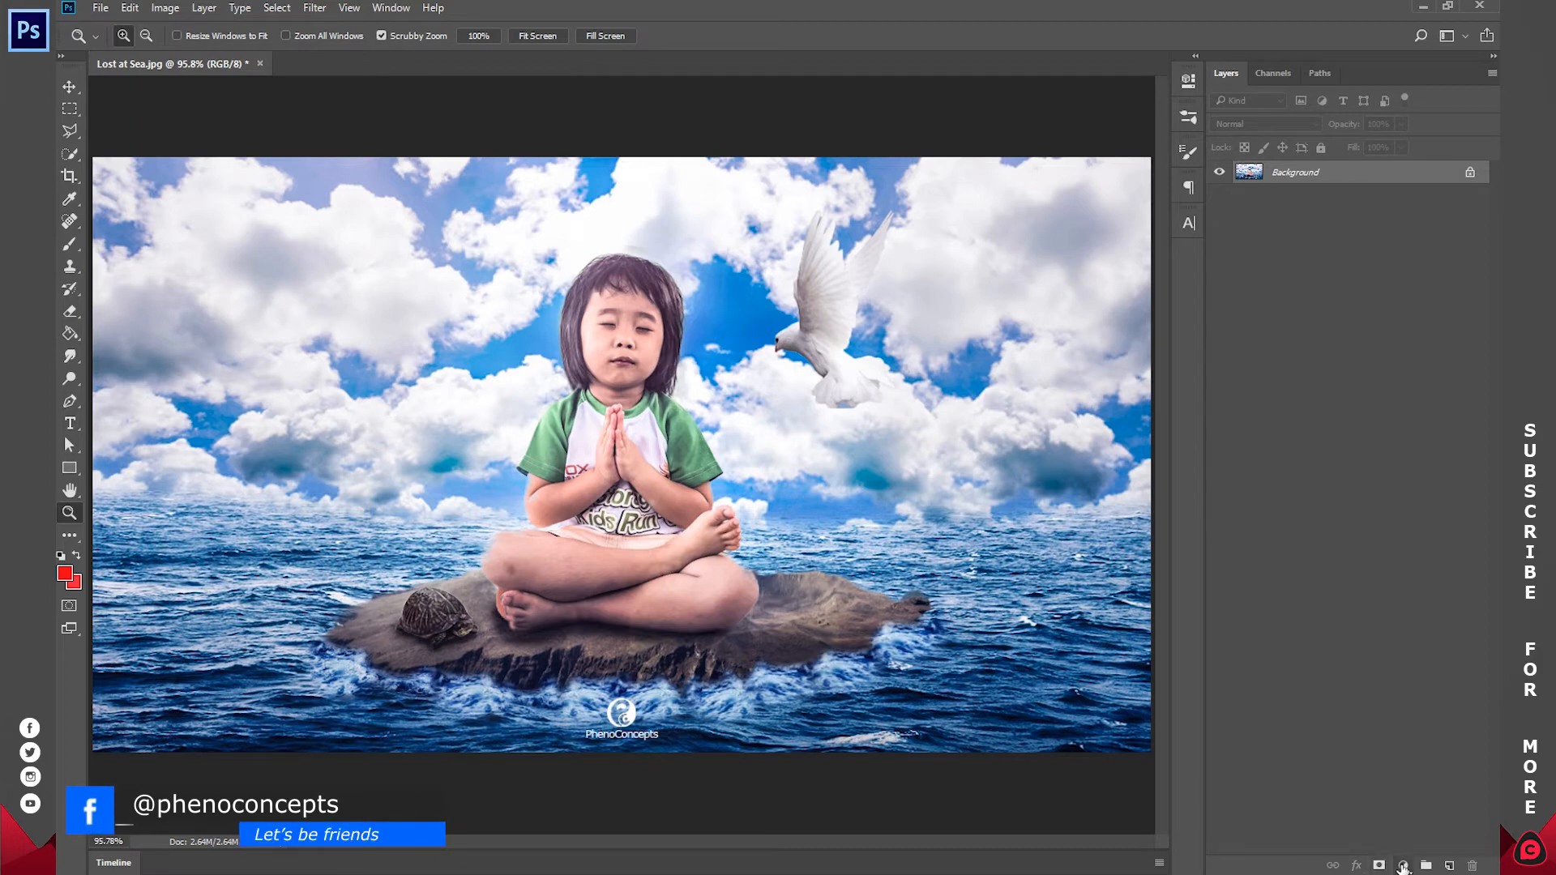
click(1402, 489)
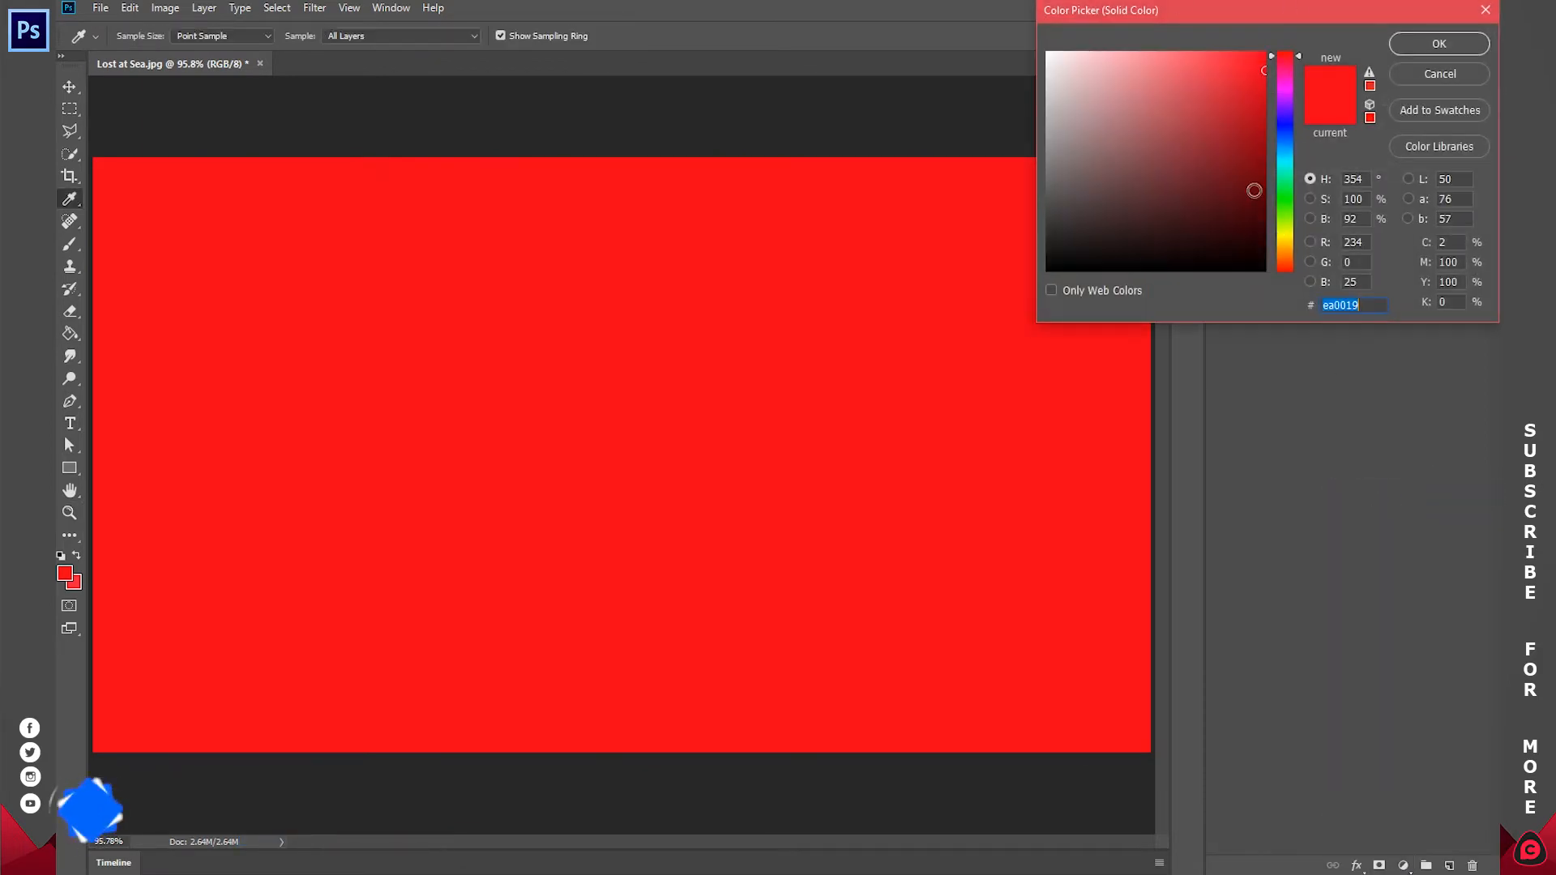
click(1243, 169)
click(1426, 45)
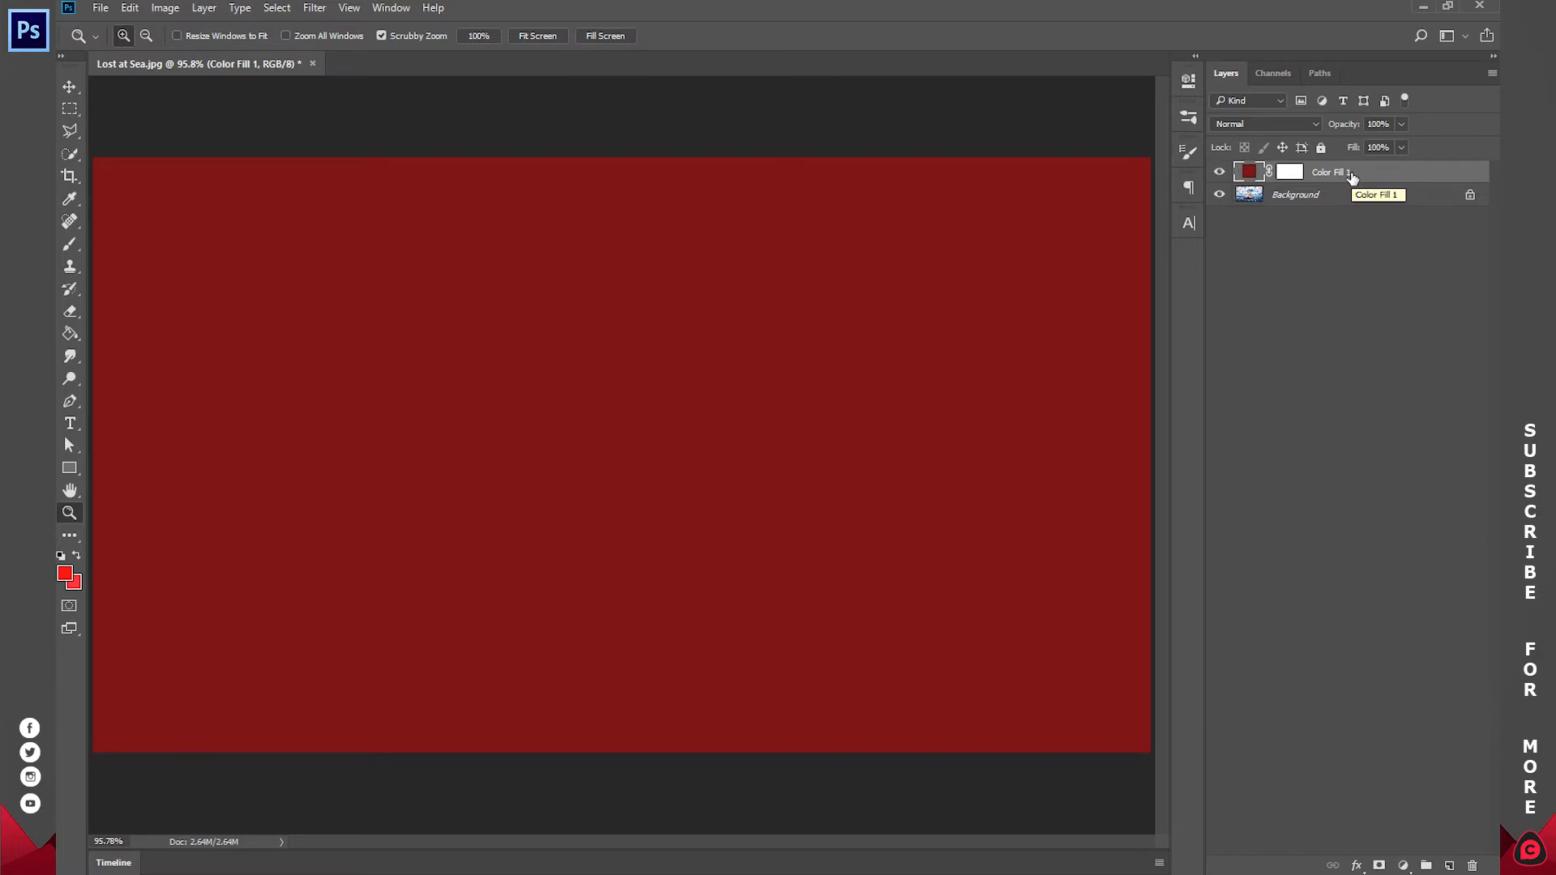
Try the Color Fill 1 layer at 45%, 87%, 10% and 60% opacity, and set it to 80%.
key(4)
key(5)
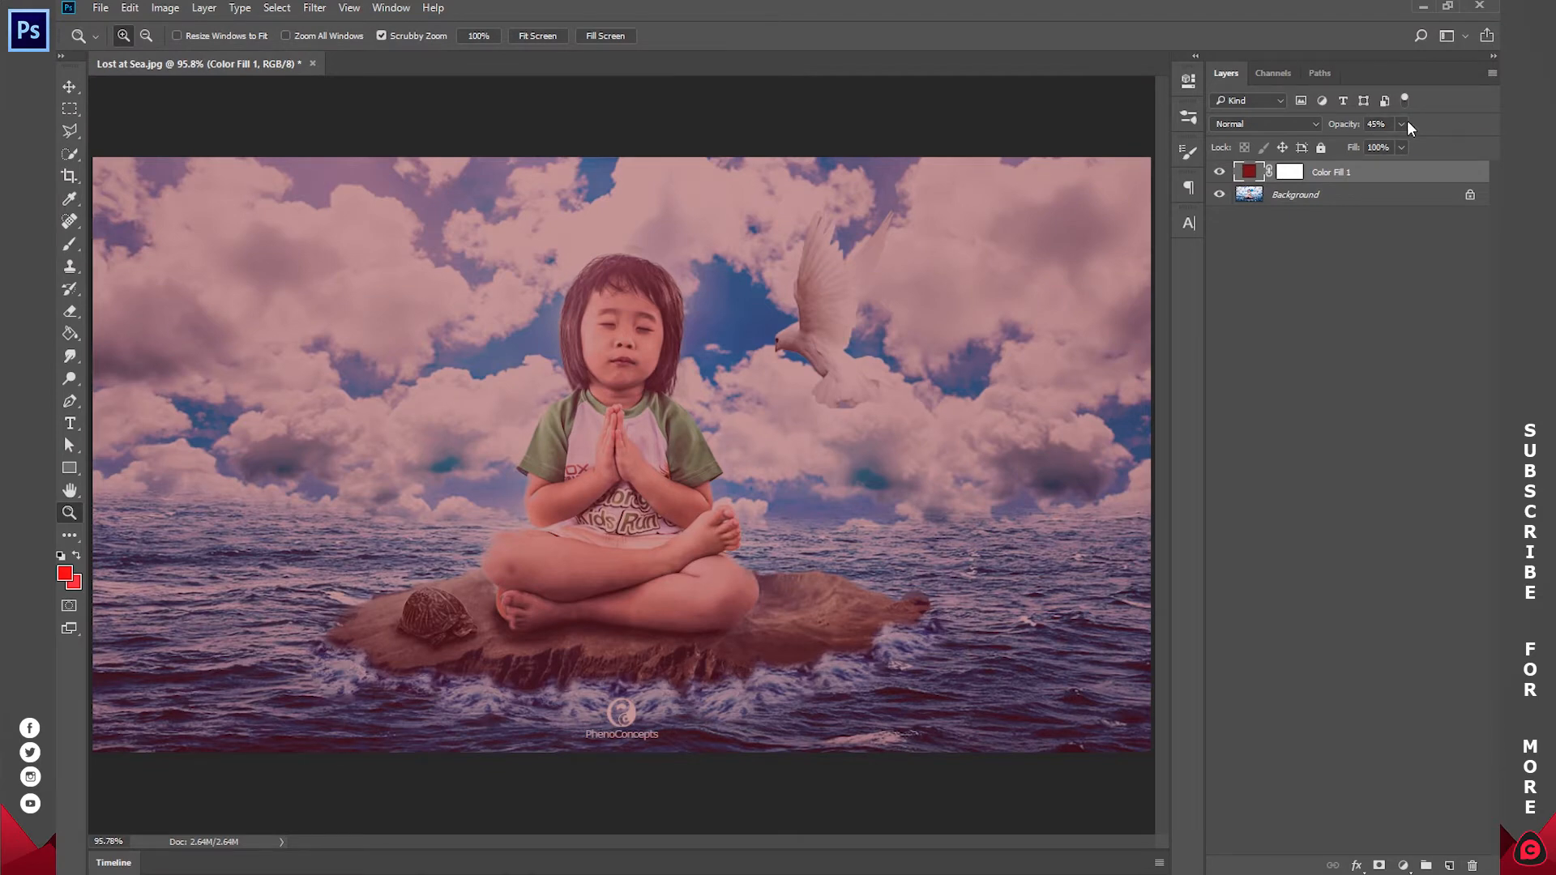
key(8)
key(7)
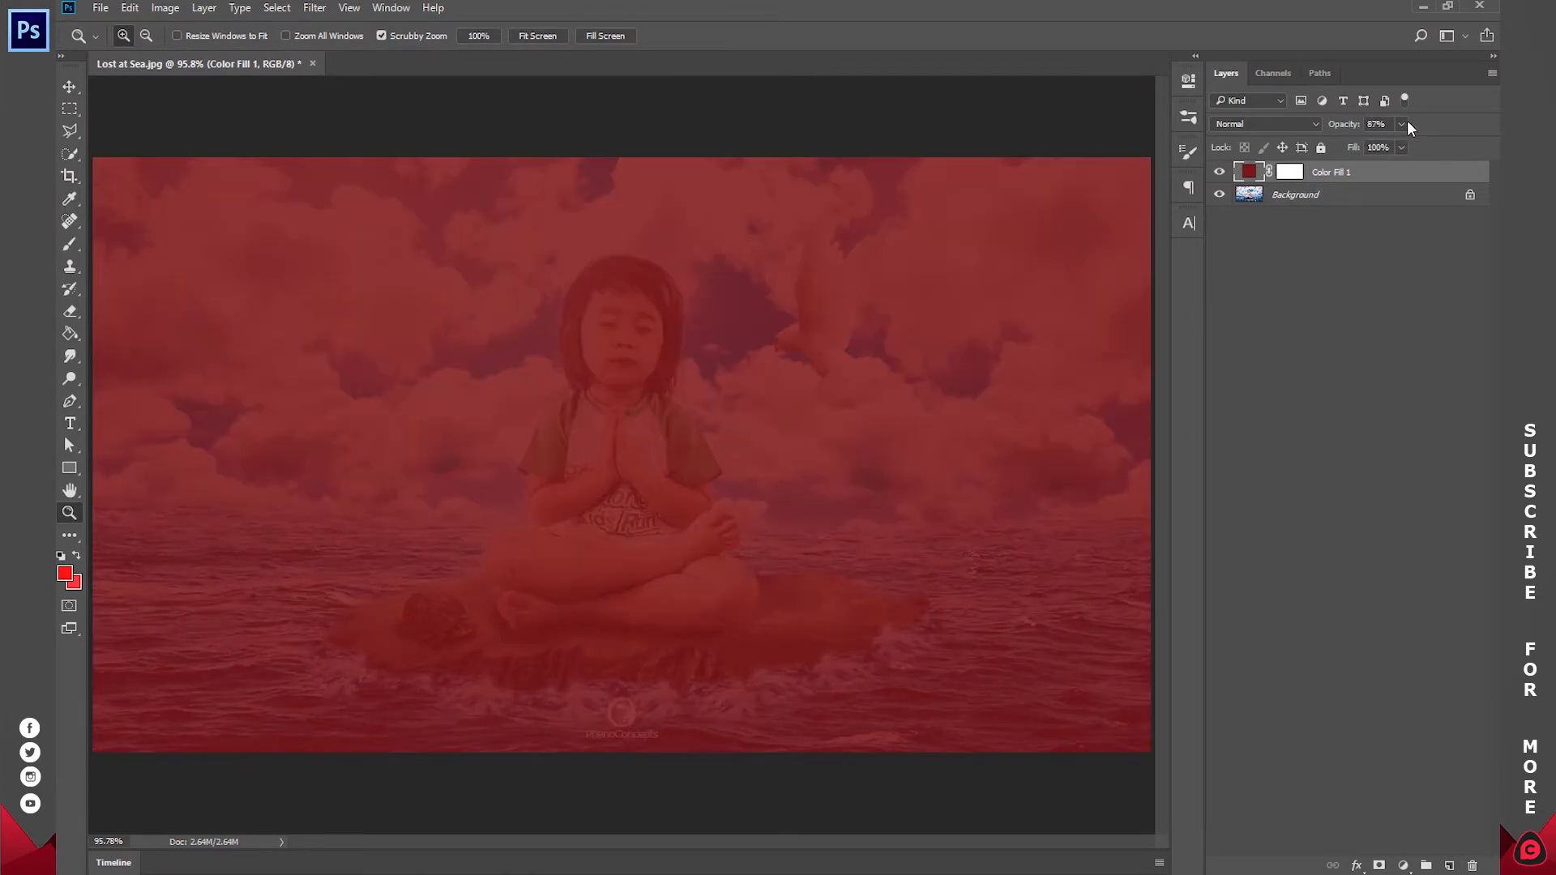
key(1)
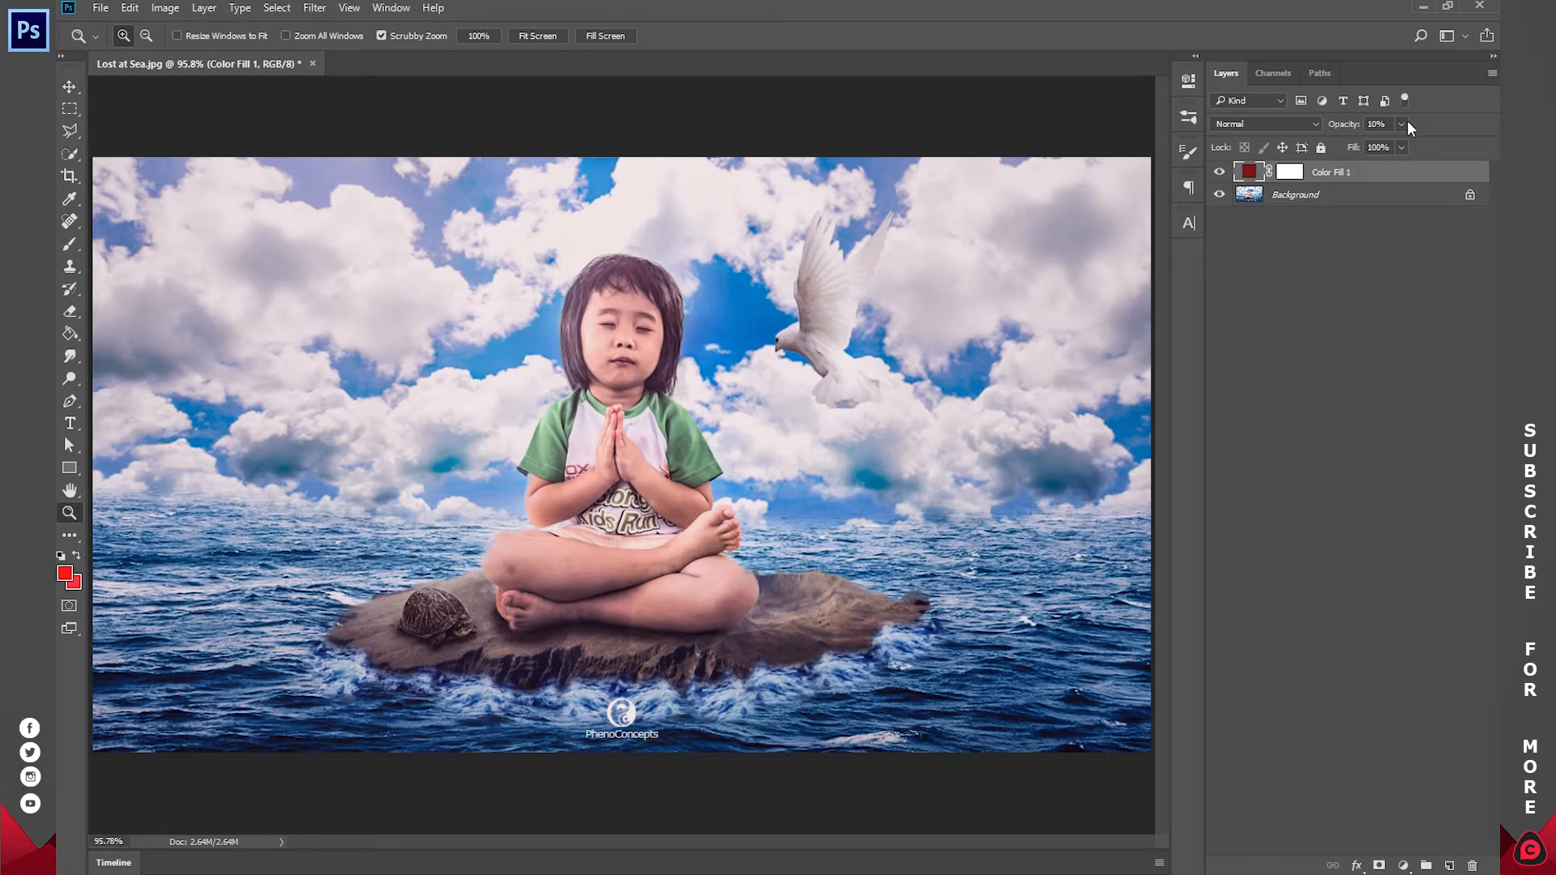
key(6)
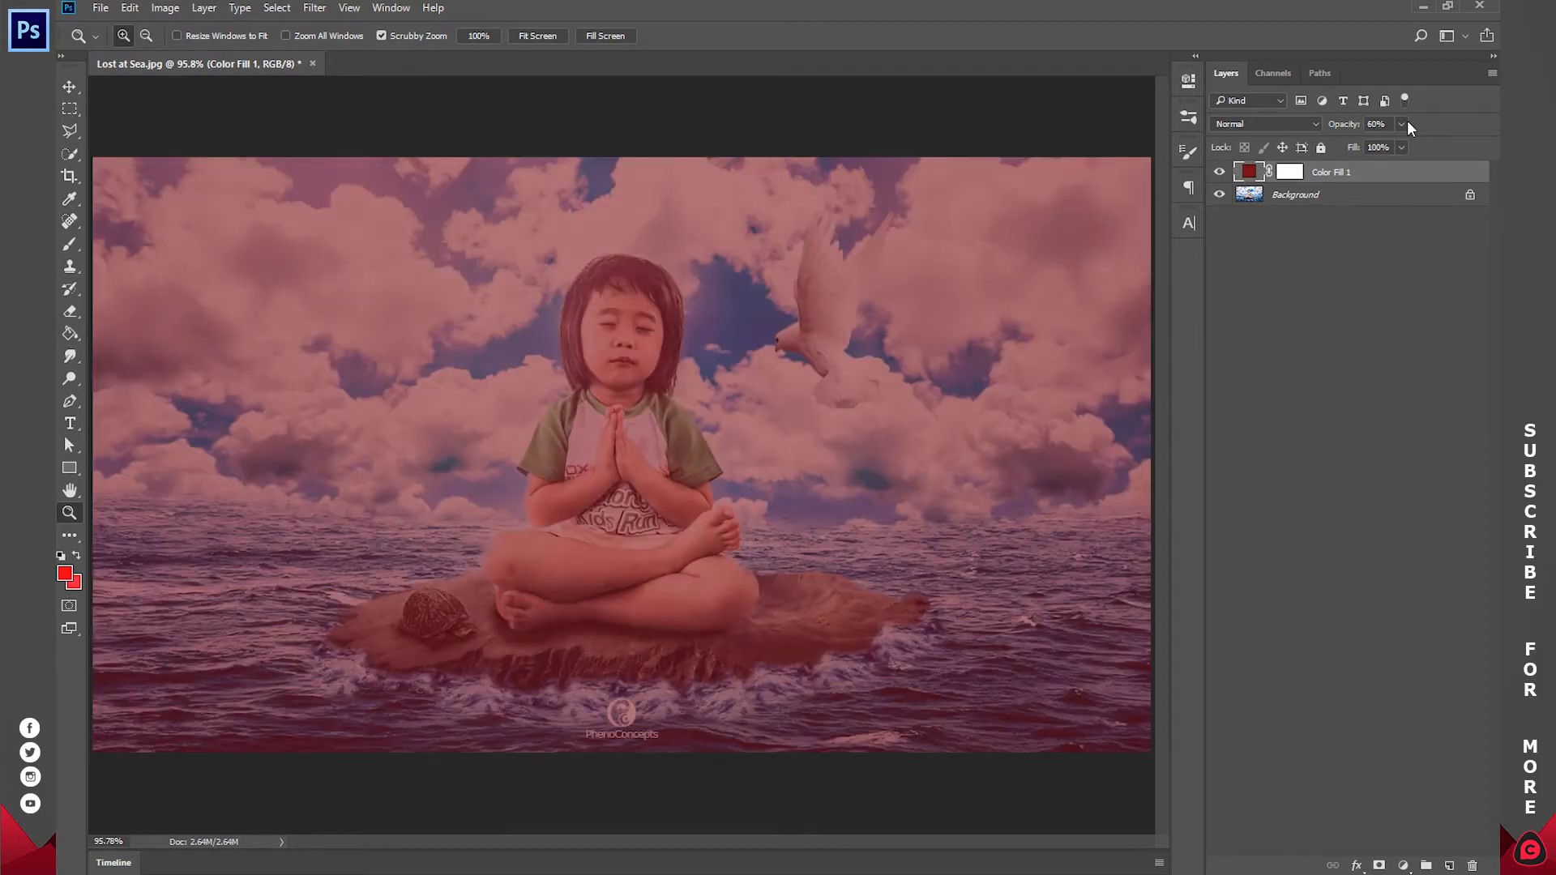
key(8)
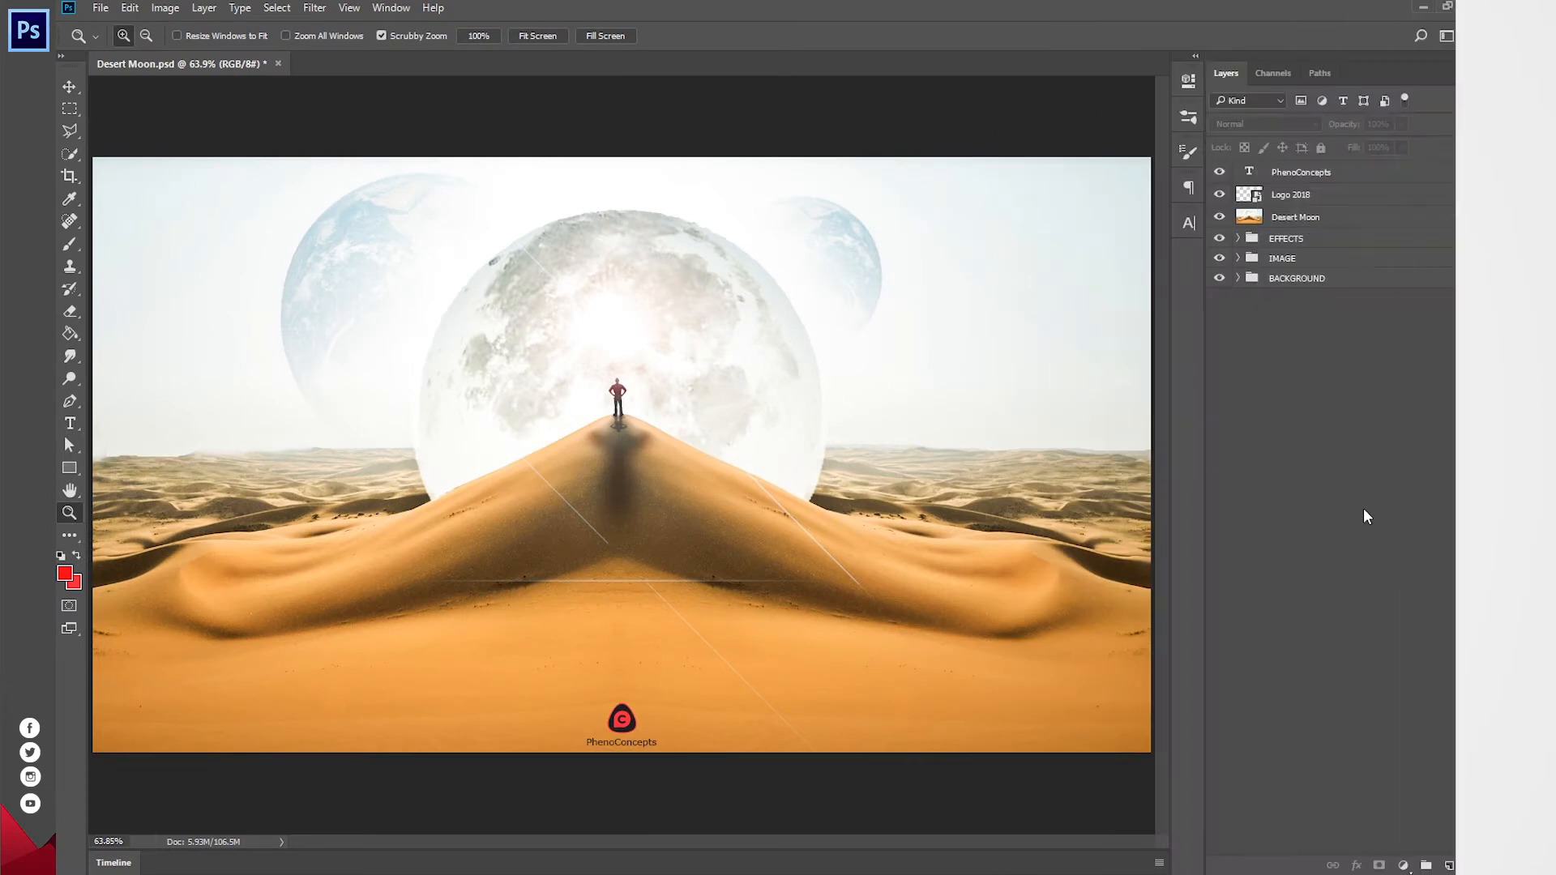
Try duplicating the Logo 2018 layer of the Desert Moon document with the Duplicate Layer command.
key(v)
click(618, 718)
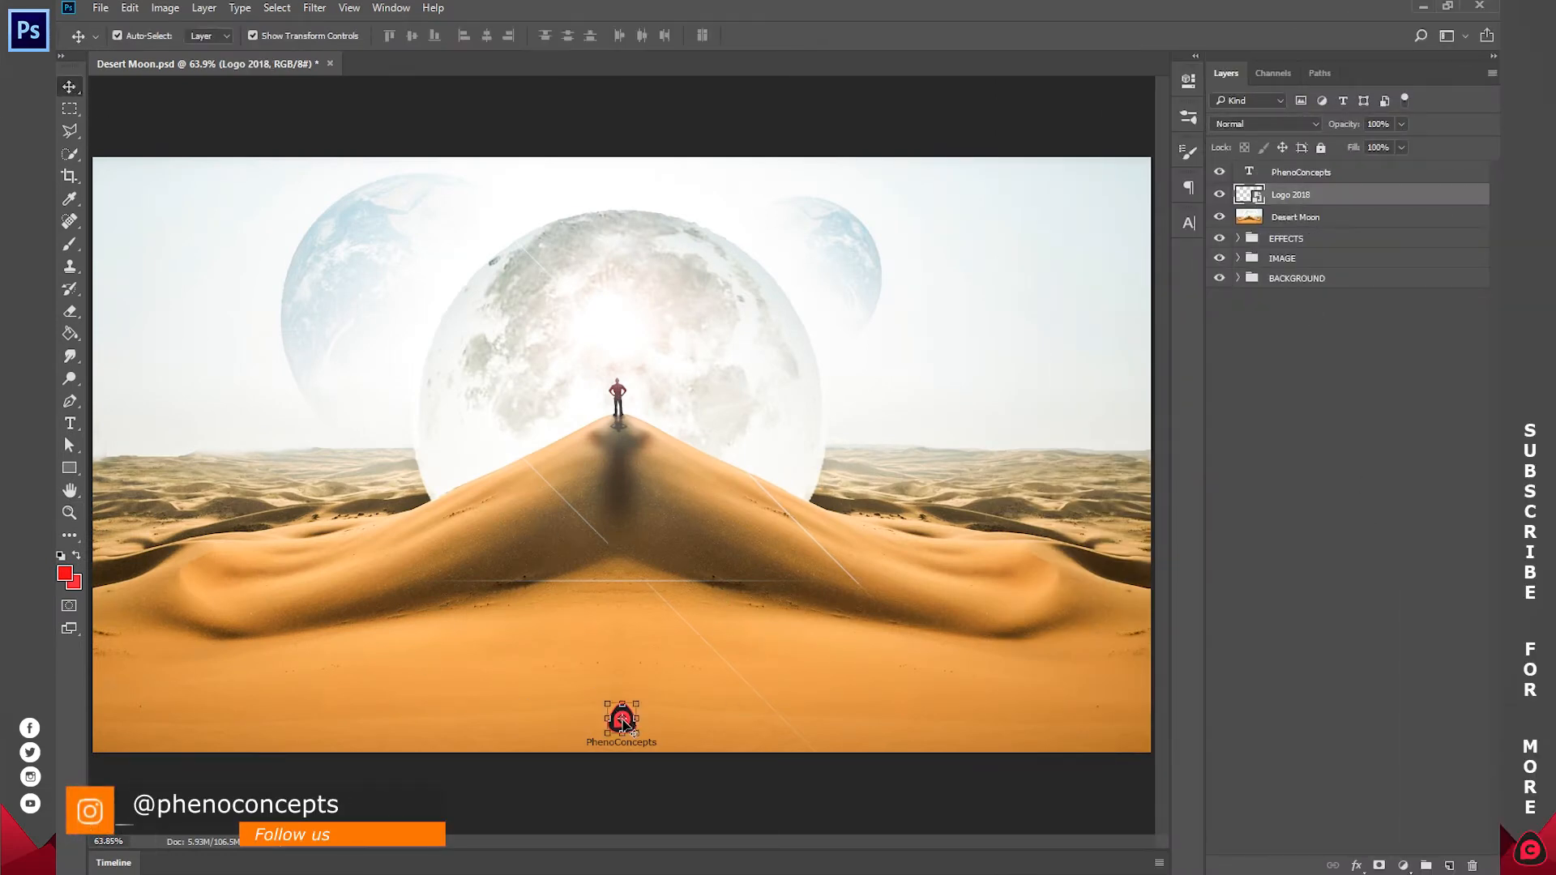
right_click(1287, 199)
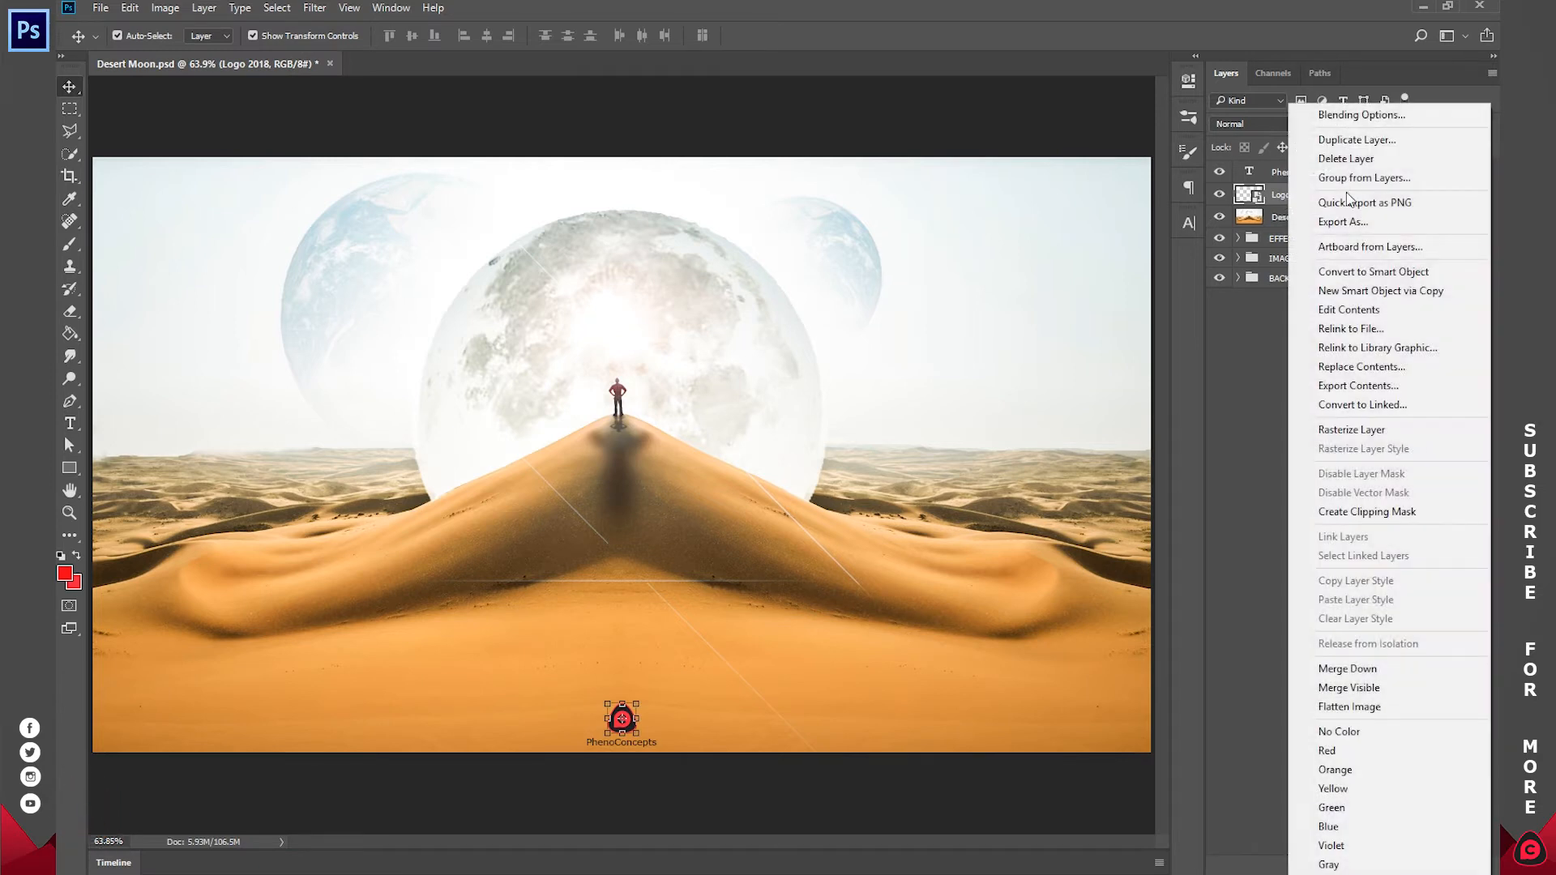
click(1366, 141)
click(925, 299)
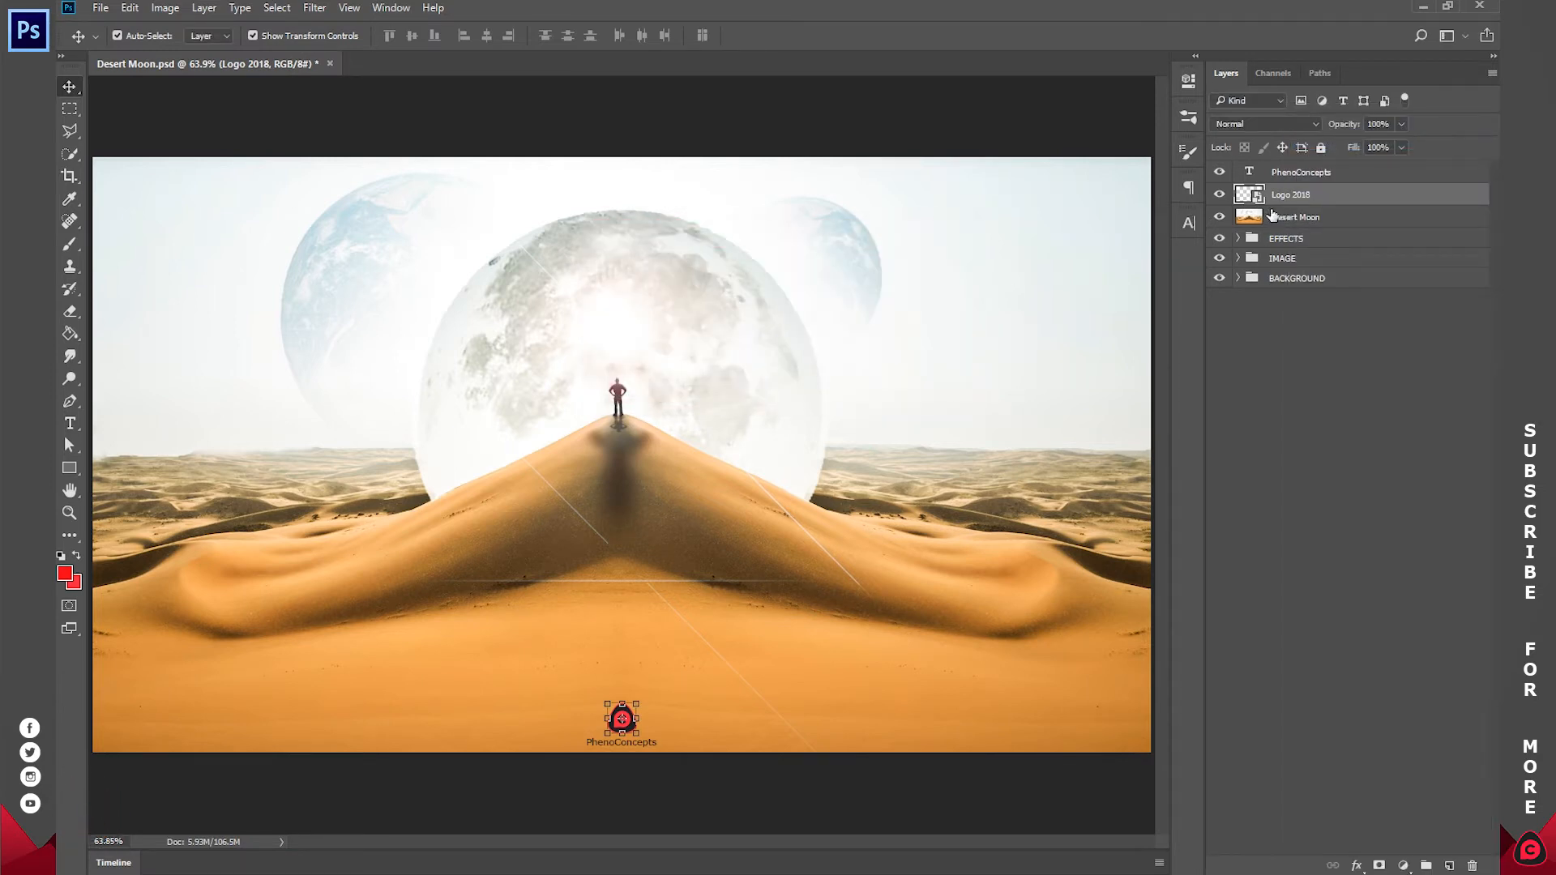
Try duplicating the Logo 2018 layer directly in two different ways, undoing each copy.
drag(1280, 198, 1450, 865)
key(ctrl+z)
key(ctrl+j)
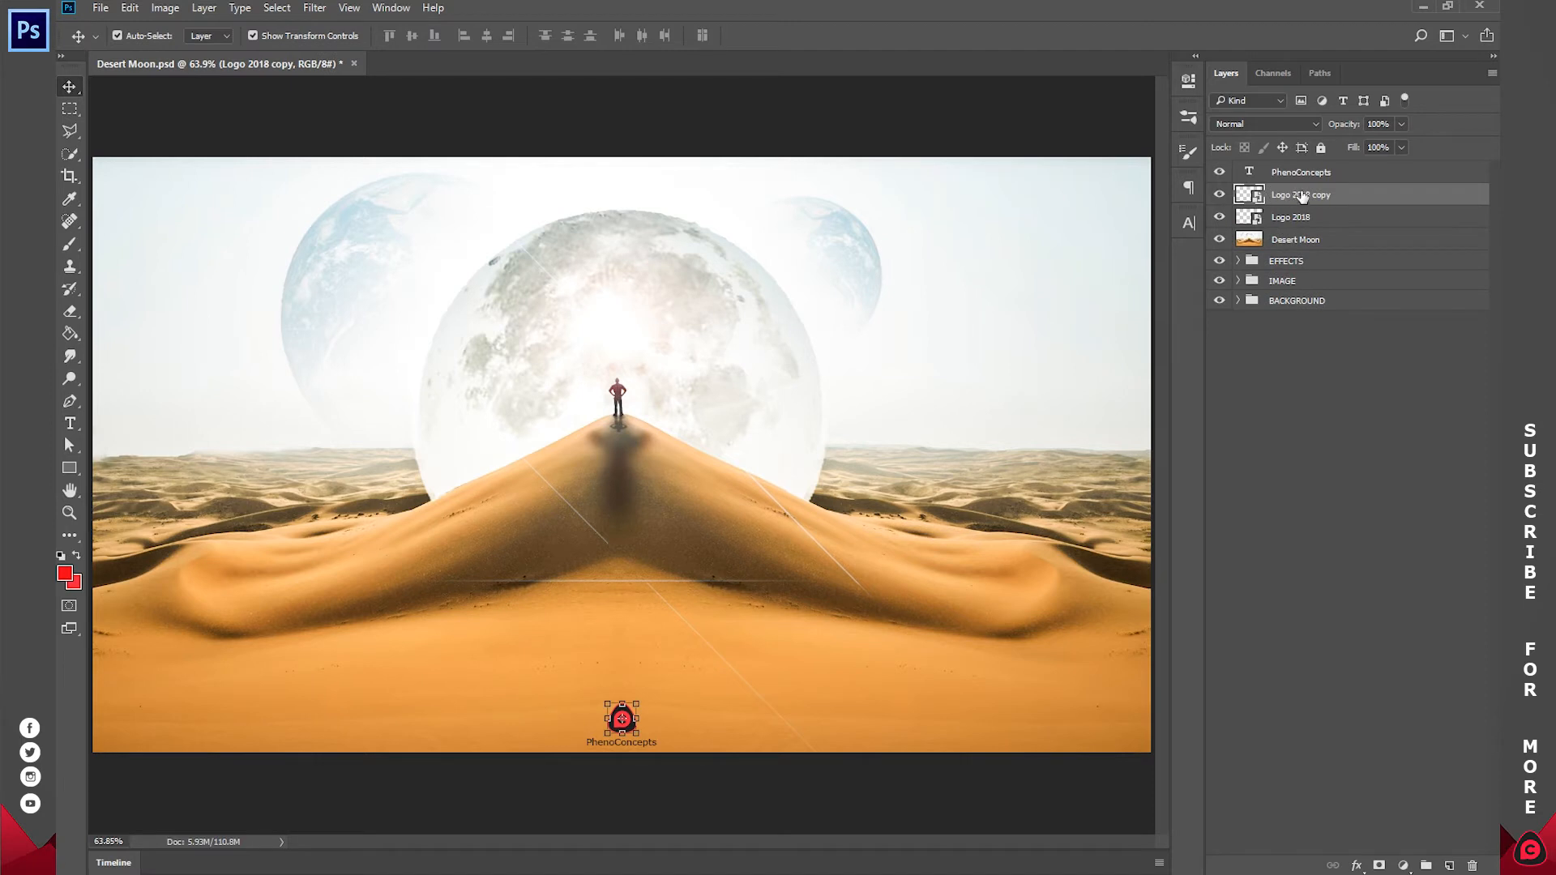
key(ctrl+z)
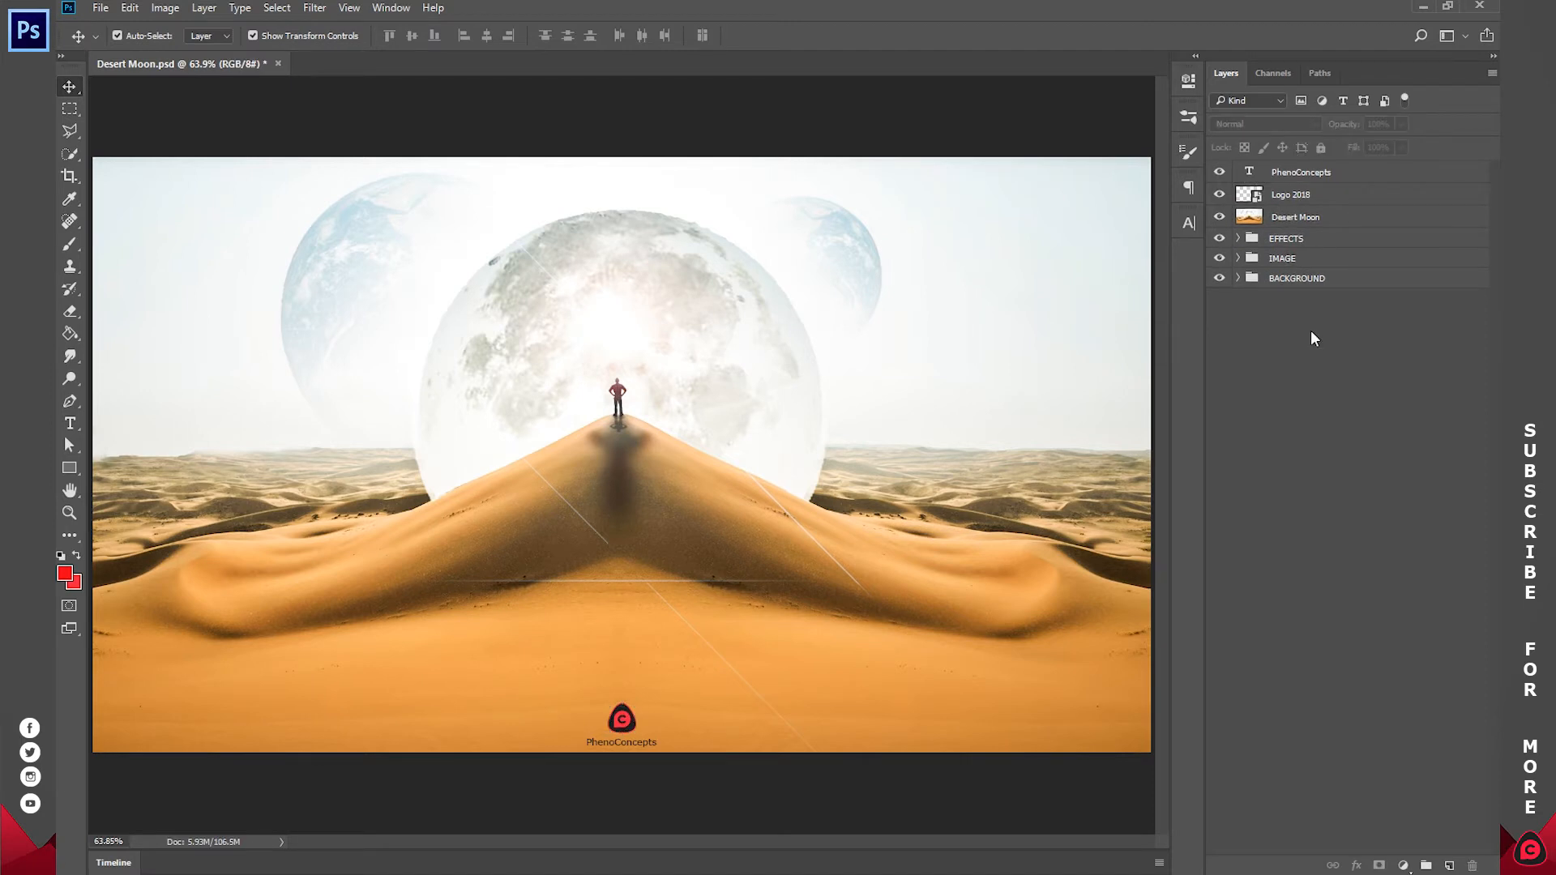
Select the Logo 2018 layer and shift its graphic up and to the right over the dune.
click(1295, 194)
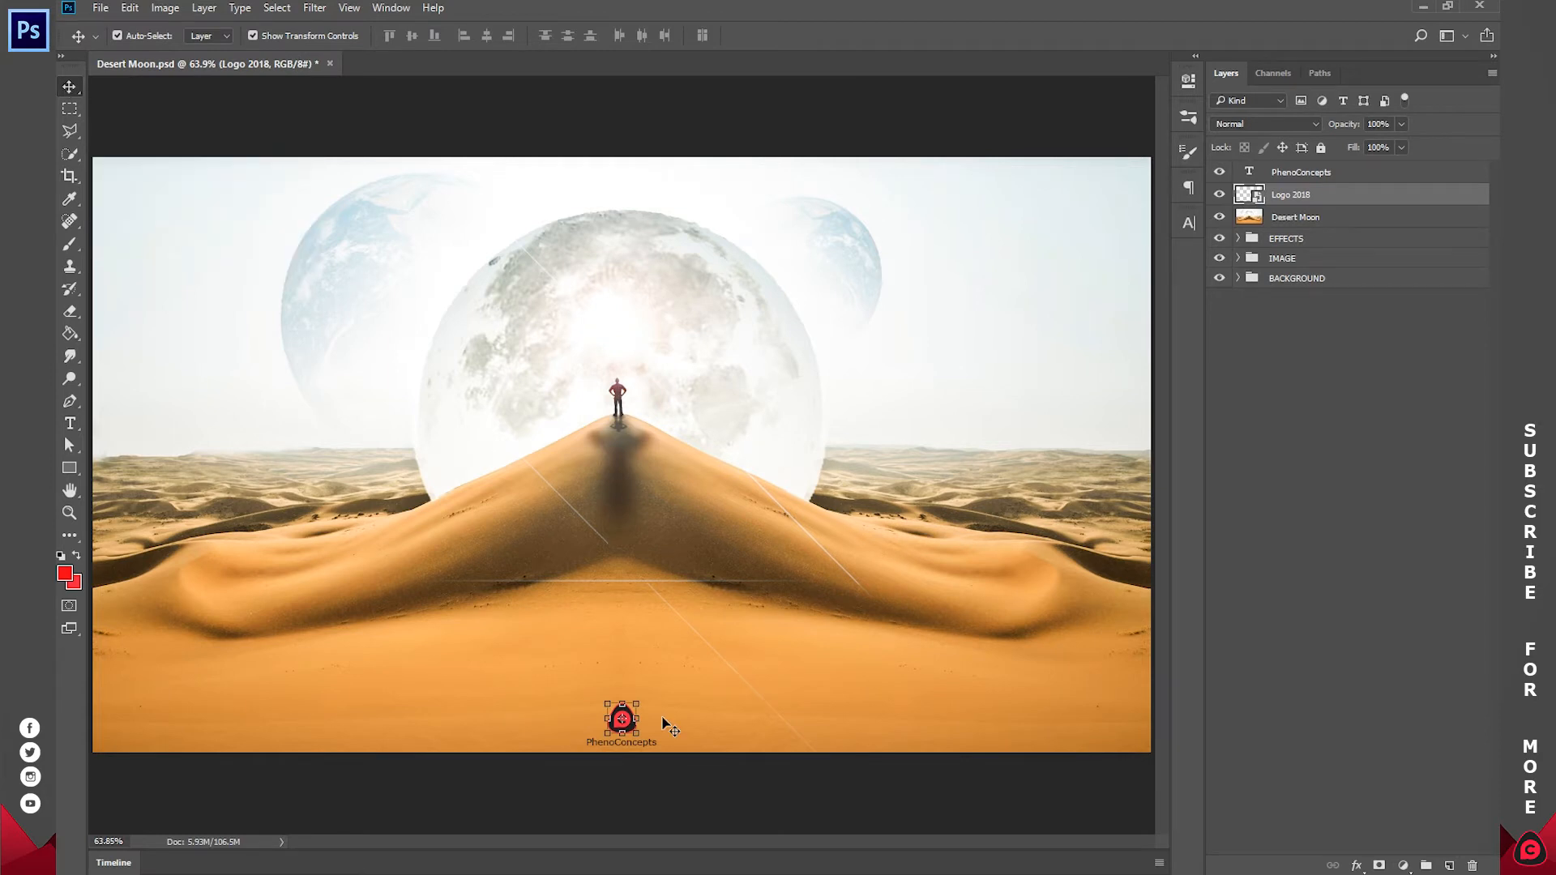
key(ctrl)
drag(663, 722, 751, 589)
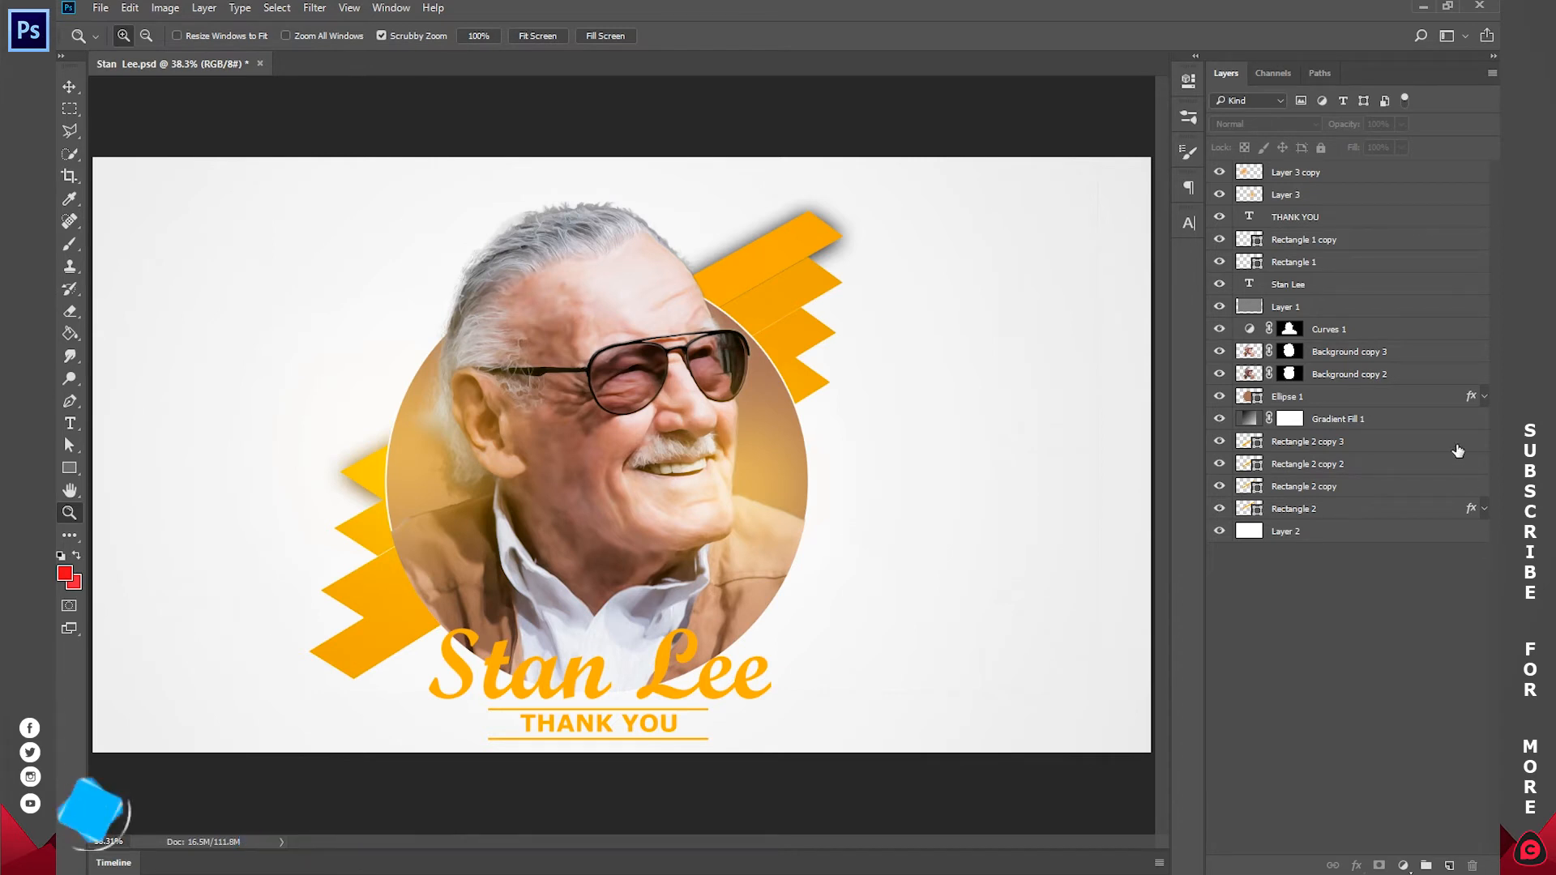
Try copying the layer style of Rectangle 2 in the Stan Lee document and pasting it onto Rectangle 2 copy.
click(1234, 506)
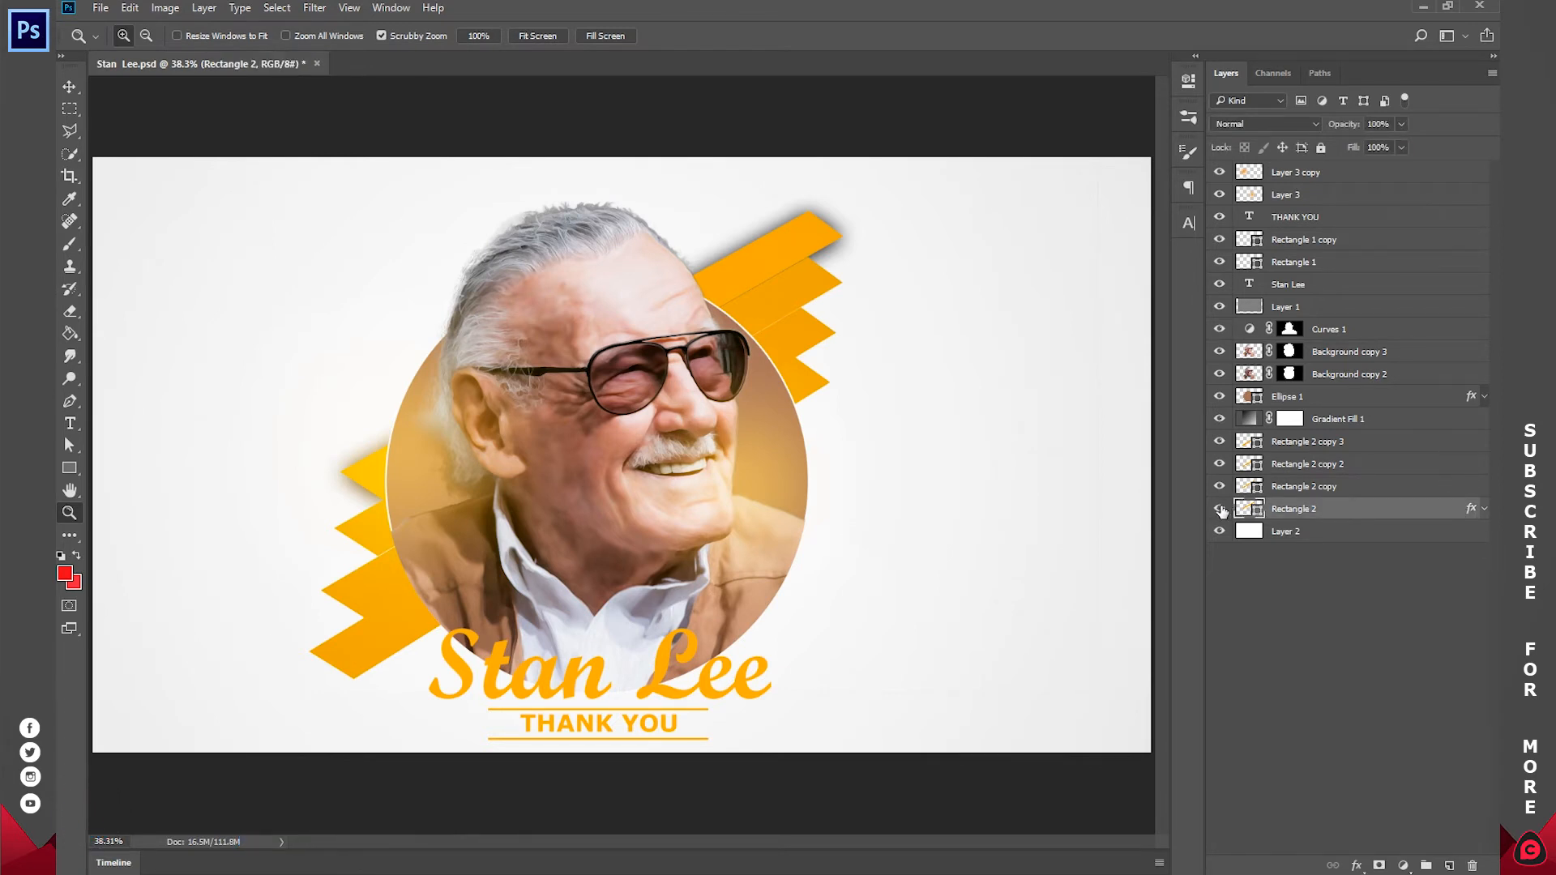
click(1220, 509)
click(1220, 509)
right_click(1309, 515)
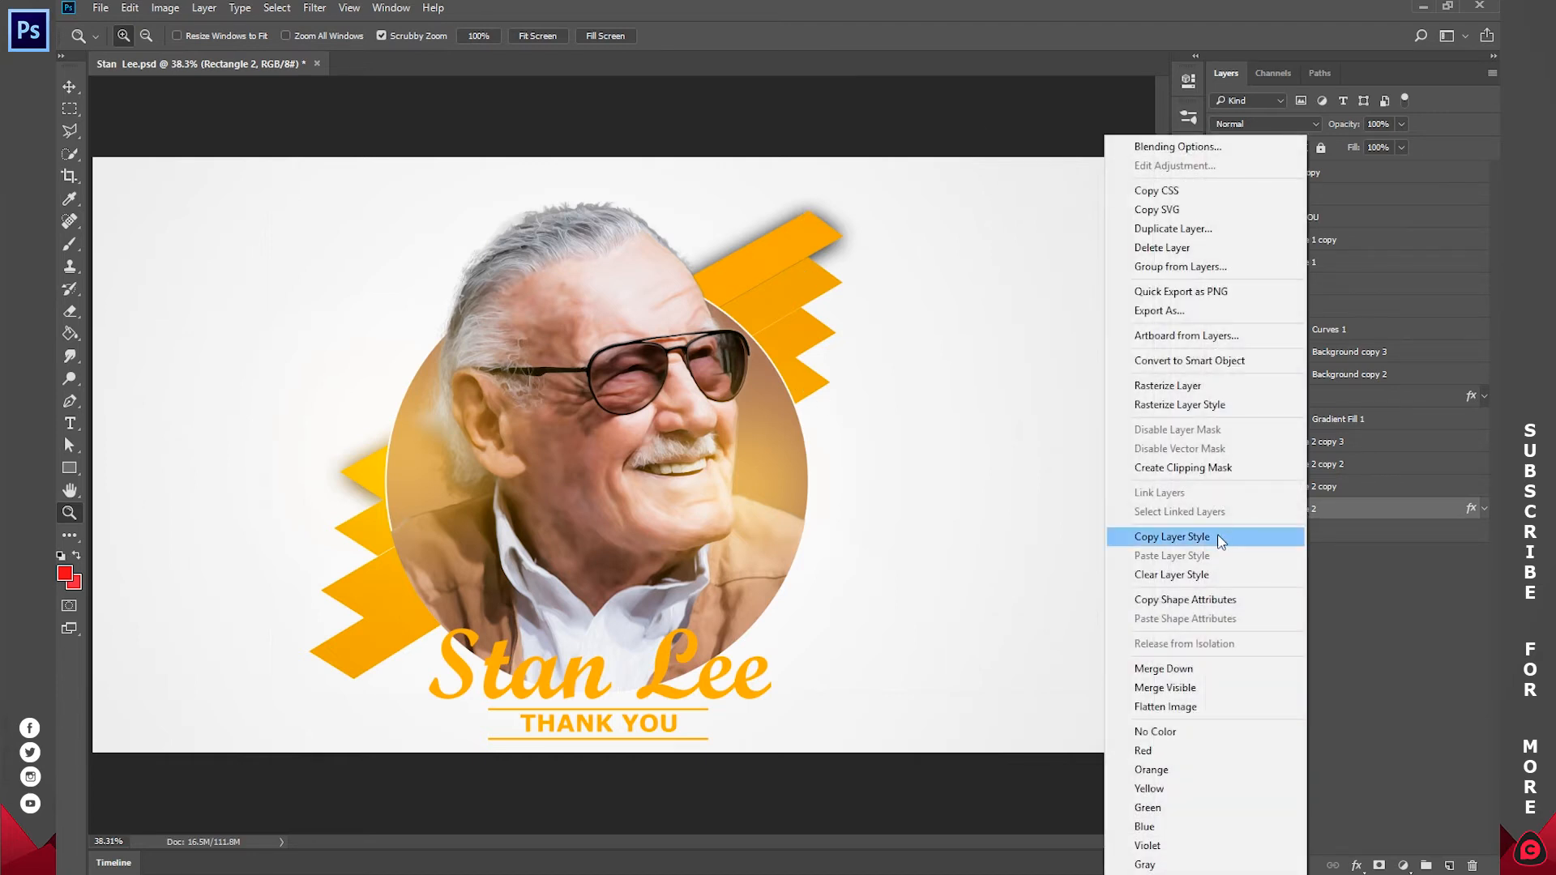
click(1283, 537)
right_click(1303, 489)
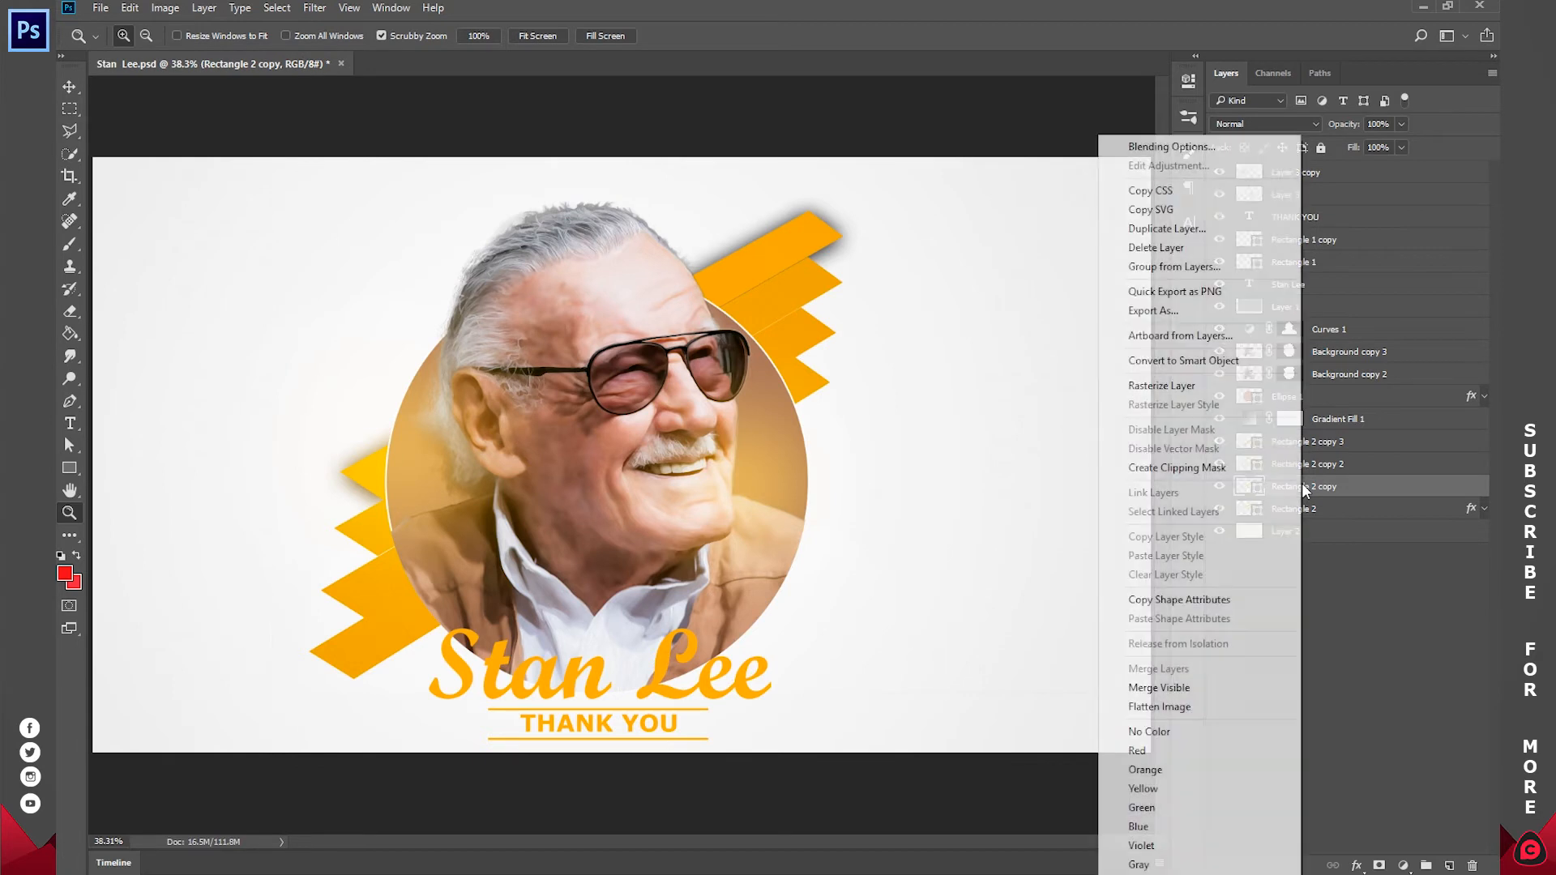
click(1240, 556)
Copy the effects of the Rectangle 2 layer directly onto the Rectangle 2 copy 3 layer.
click(1471, 511)
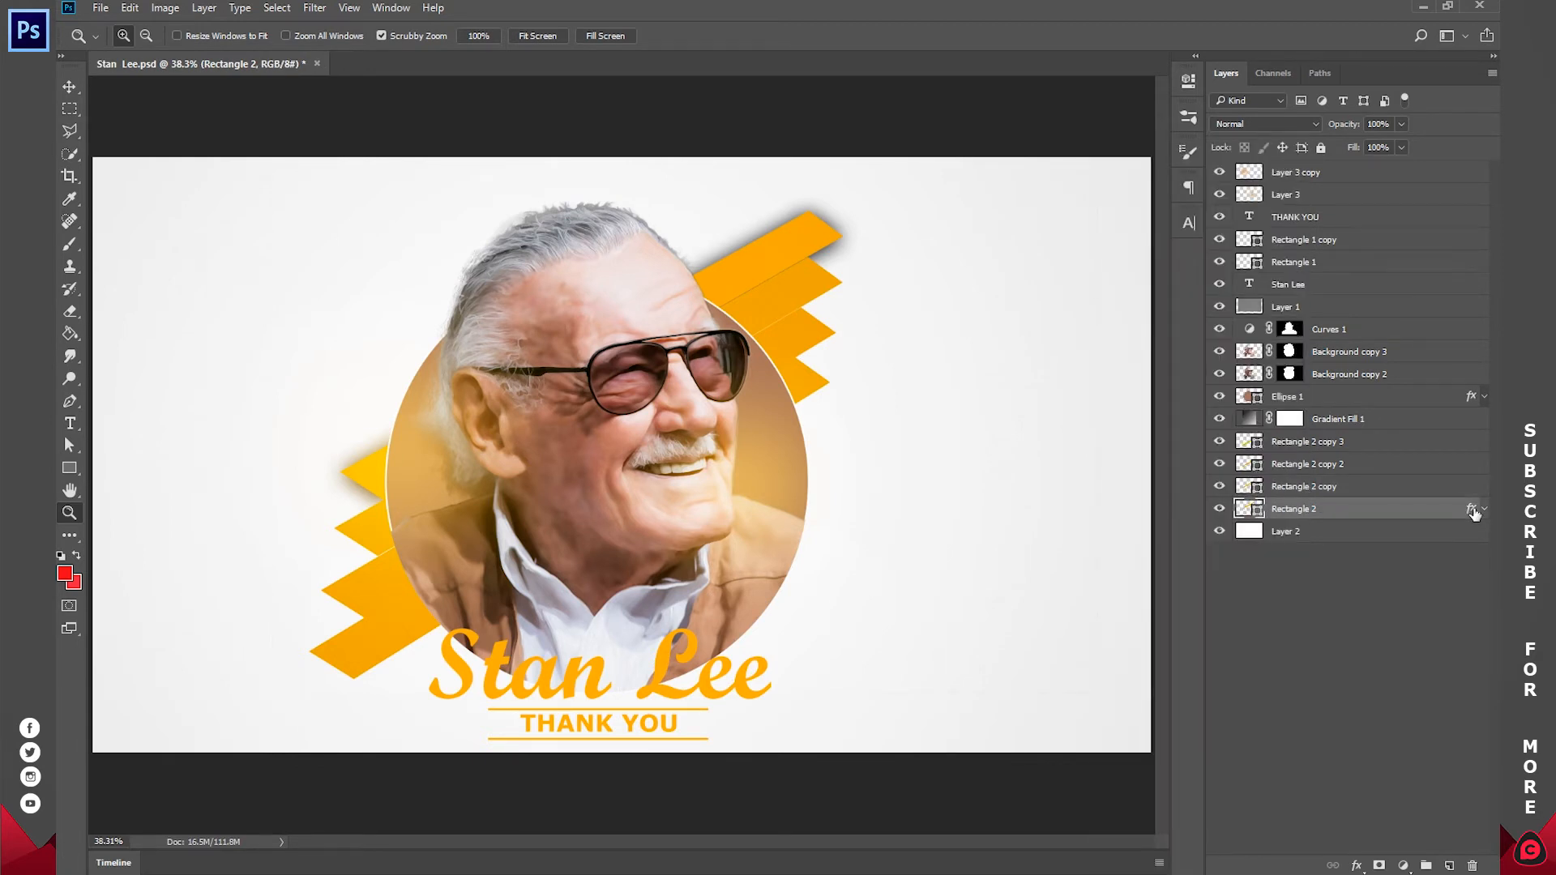
key(alt)
drag(1471, 513, 1469, 450)
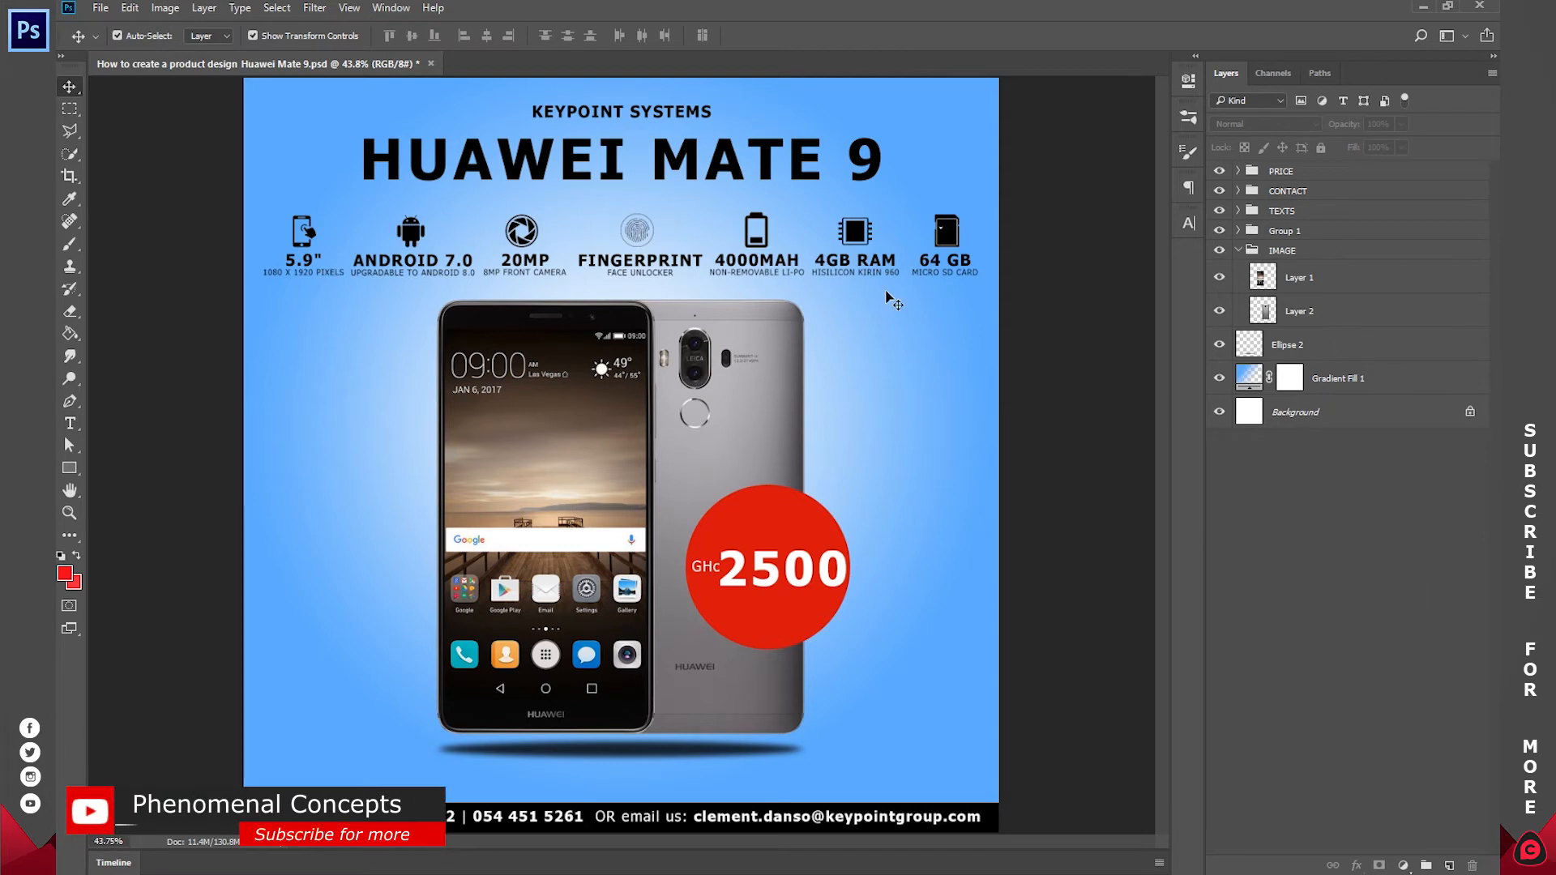
Open the blending options of Layer 1 in the IMAGE group, close them, and reopen them directly from the layer.
click(1289, 278)
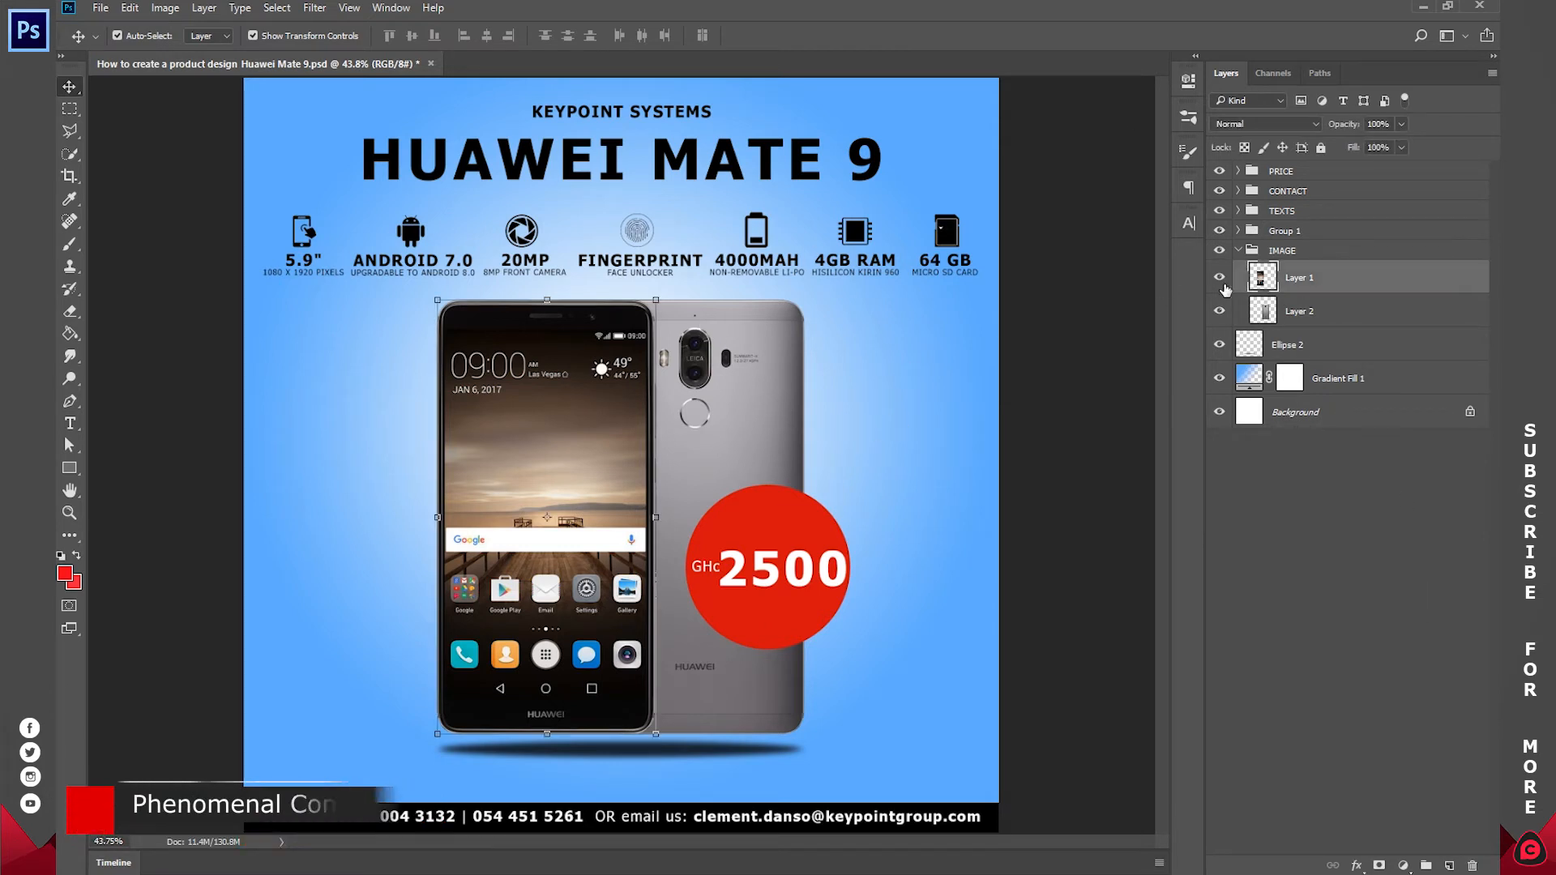
click(1356, 867)
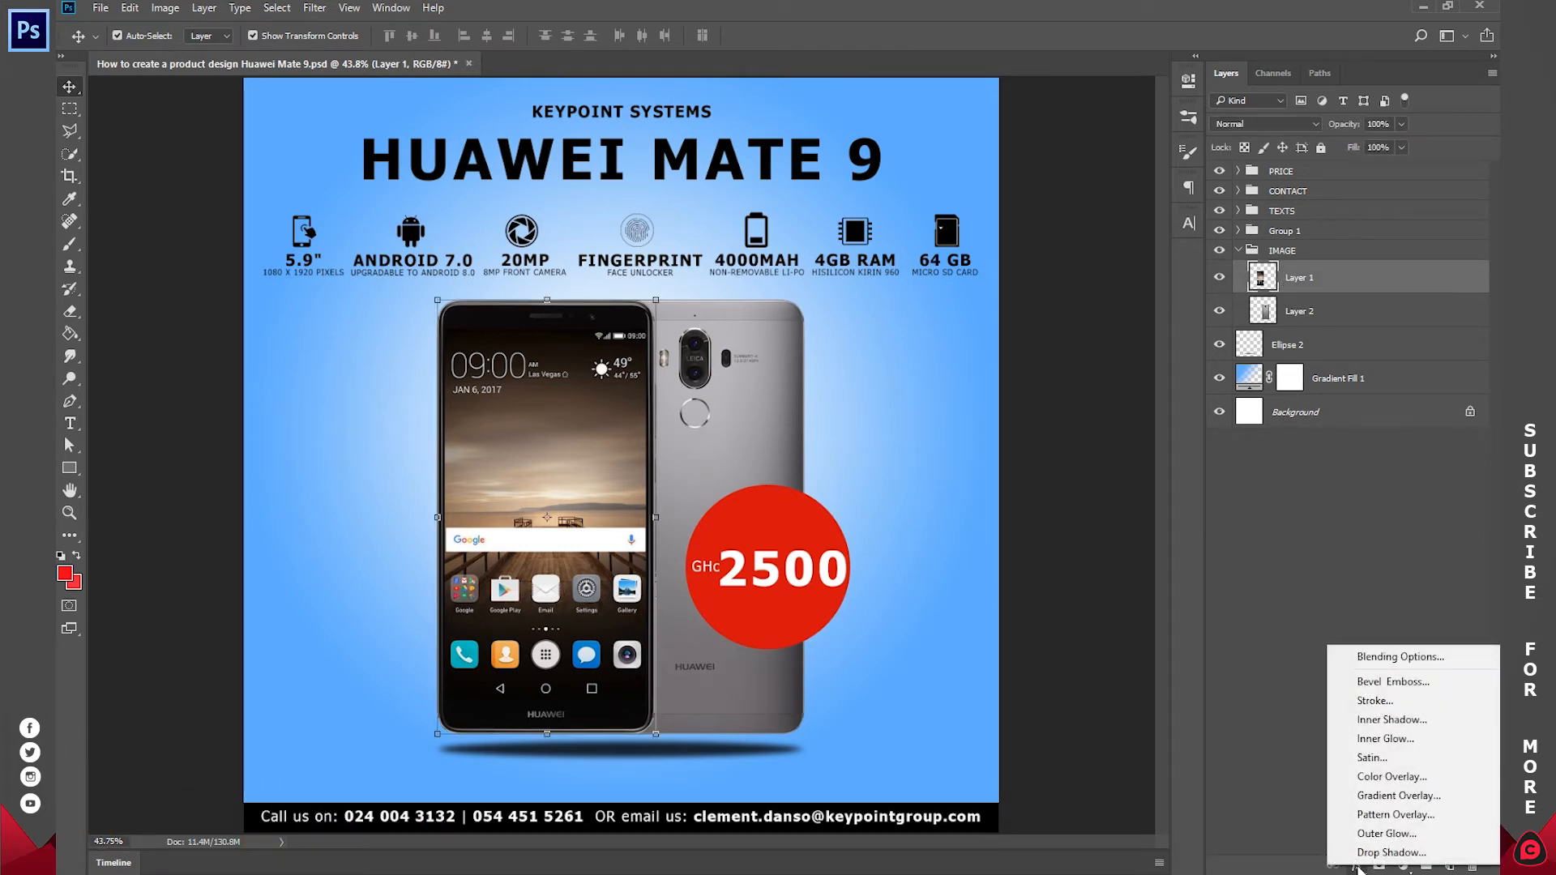
click(1410, 657)
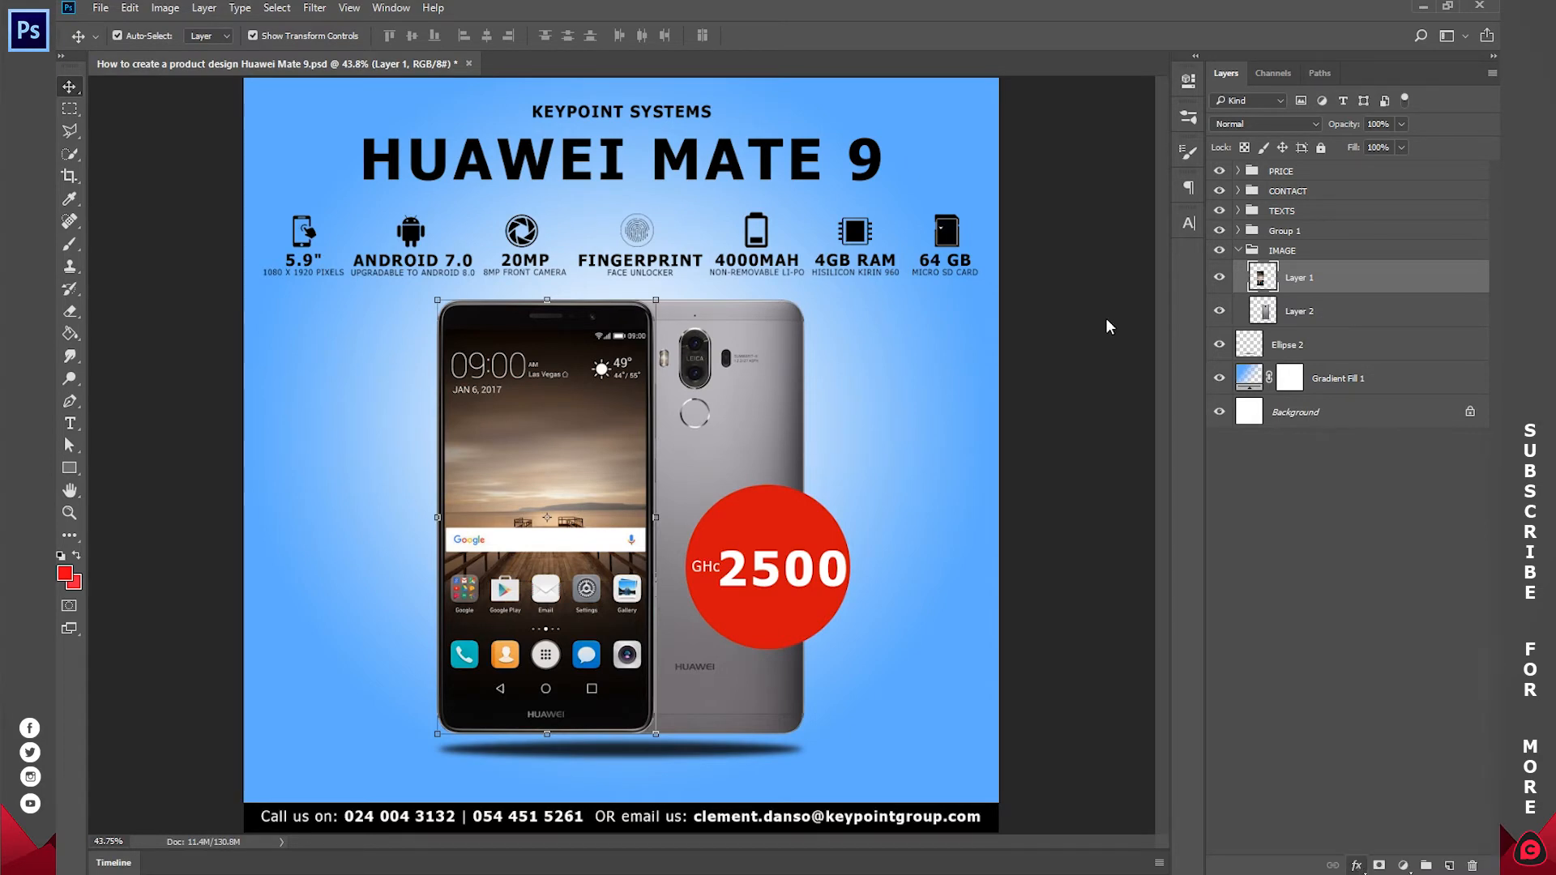
click(1424, 84)
double_click(1479, 282)
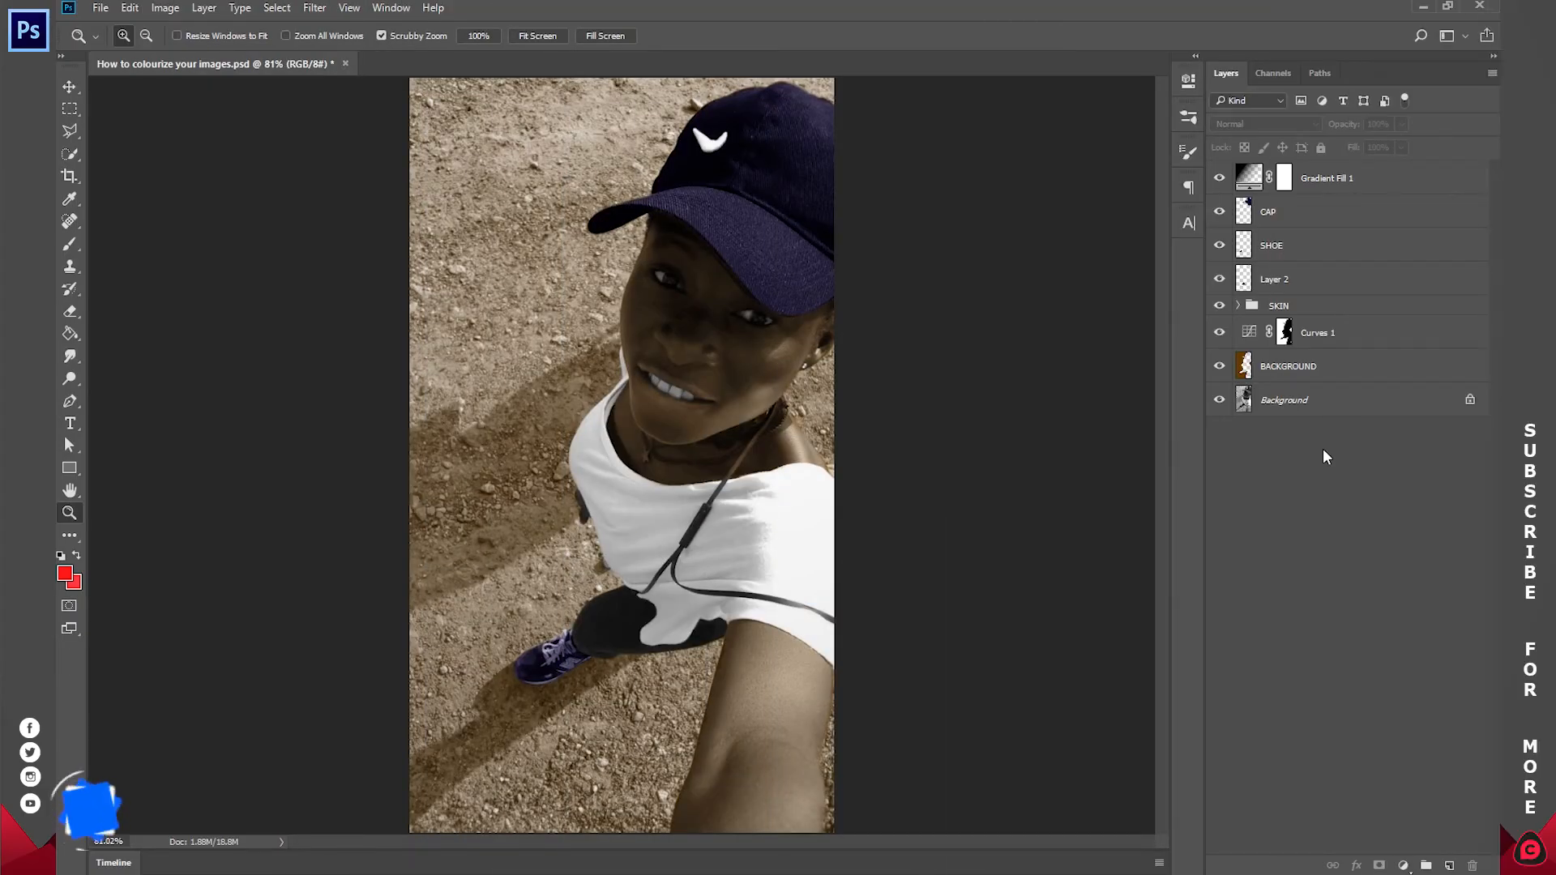
Compare the portrait with and without the brown ground tint by repeatedly toggling the BACKGROUND layer's visibility.
click(1282, 369)
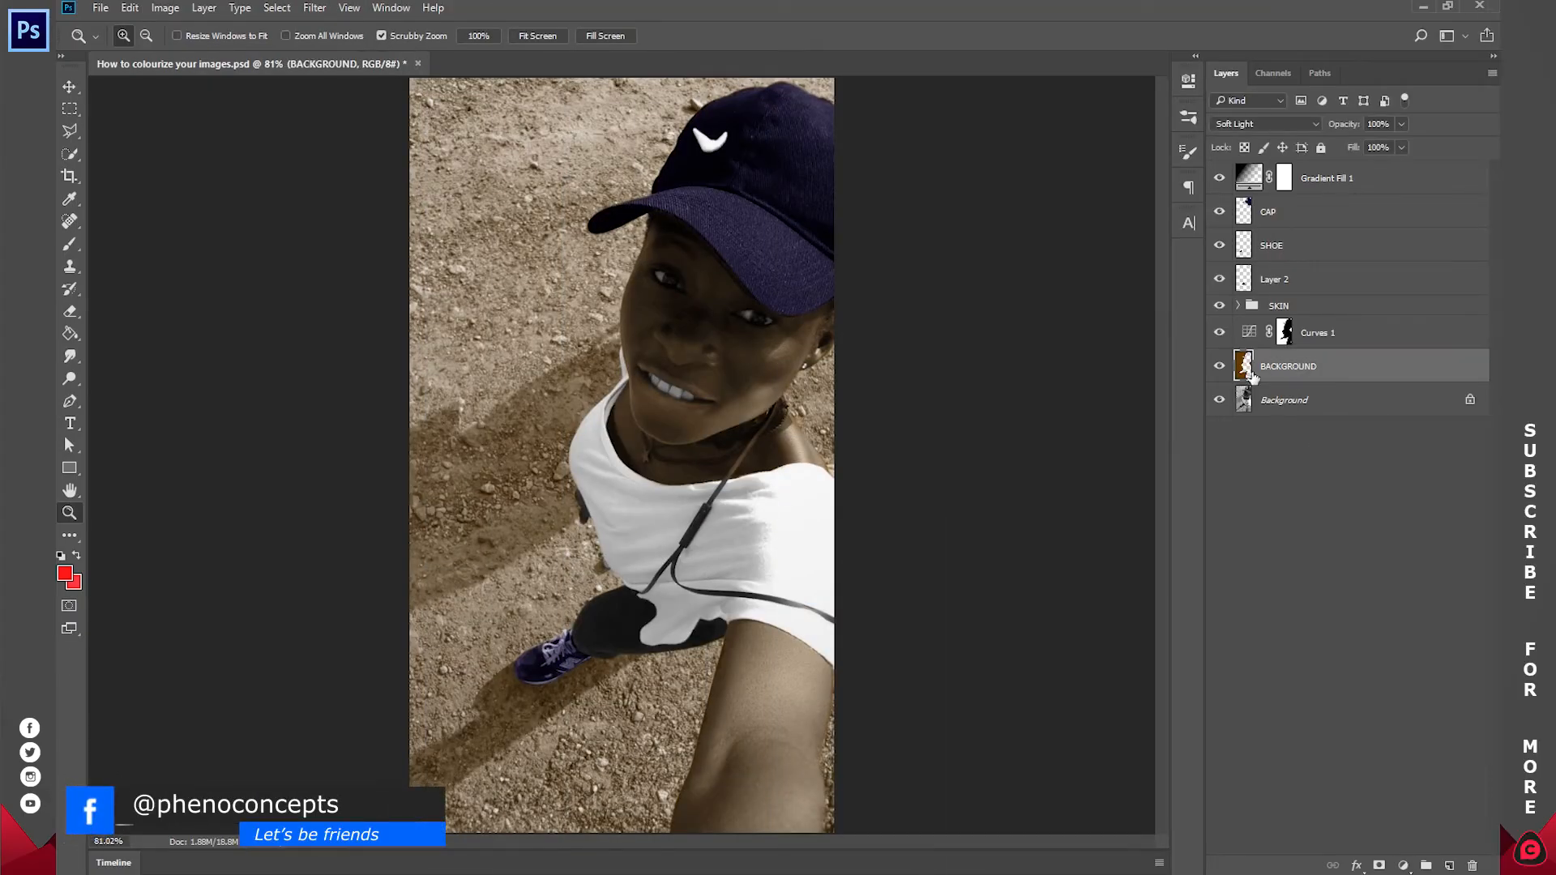
click(1219, 367)
click(1219, 366)
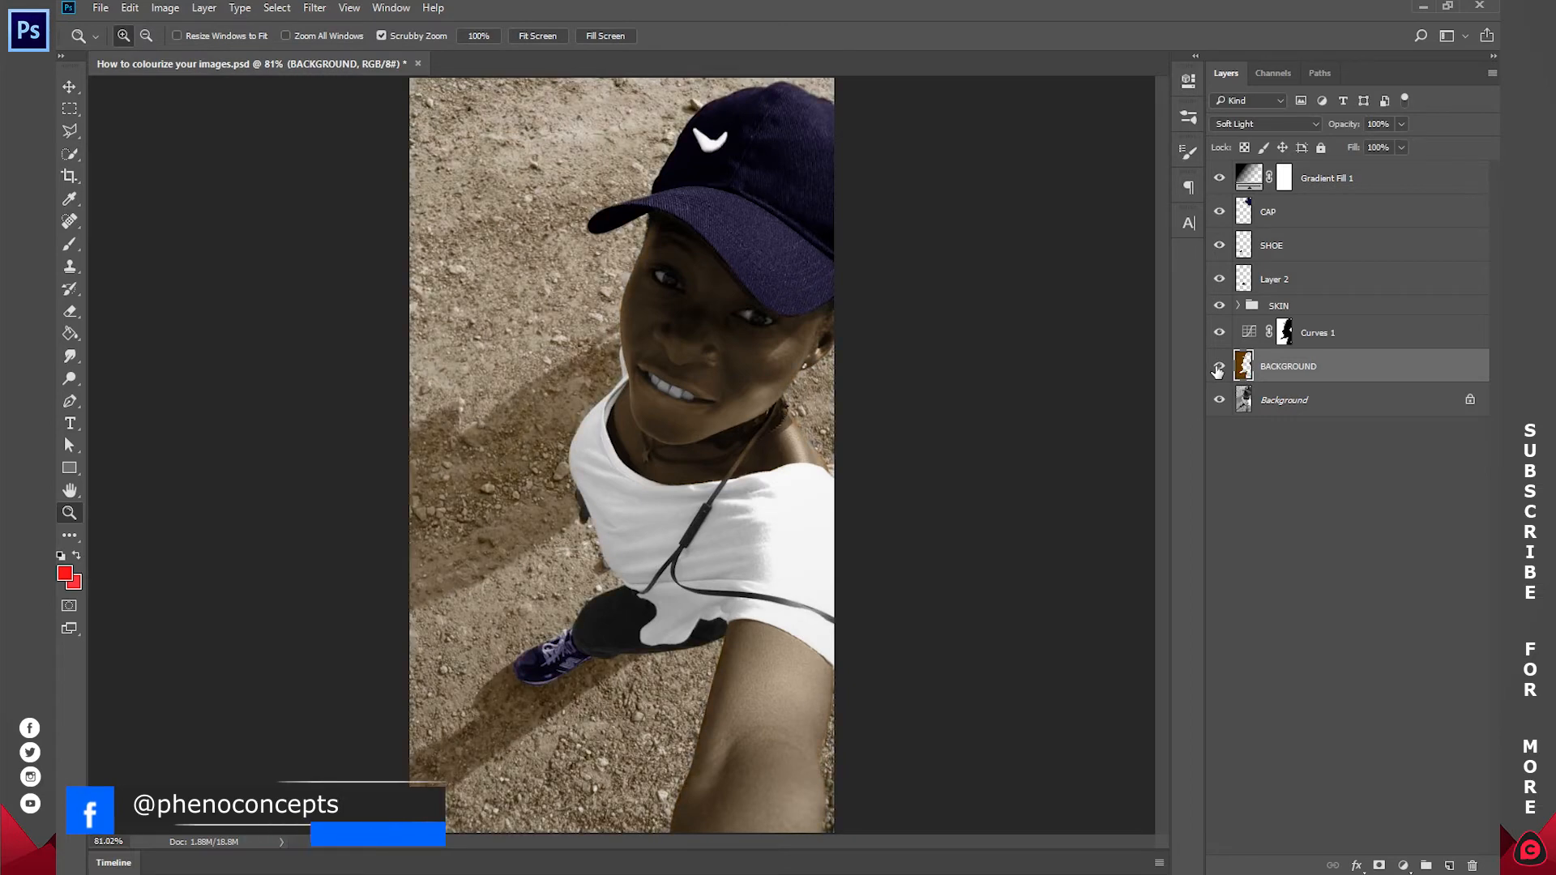
click(1219, 366)
click(1219, 369)
click(1218, 368)
click(1218, 369)
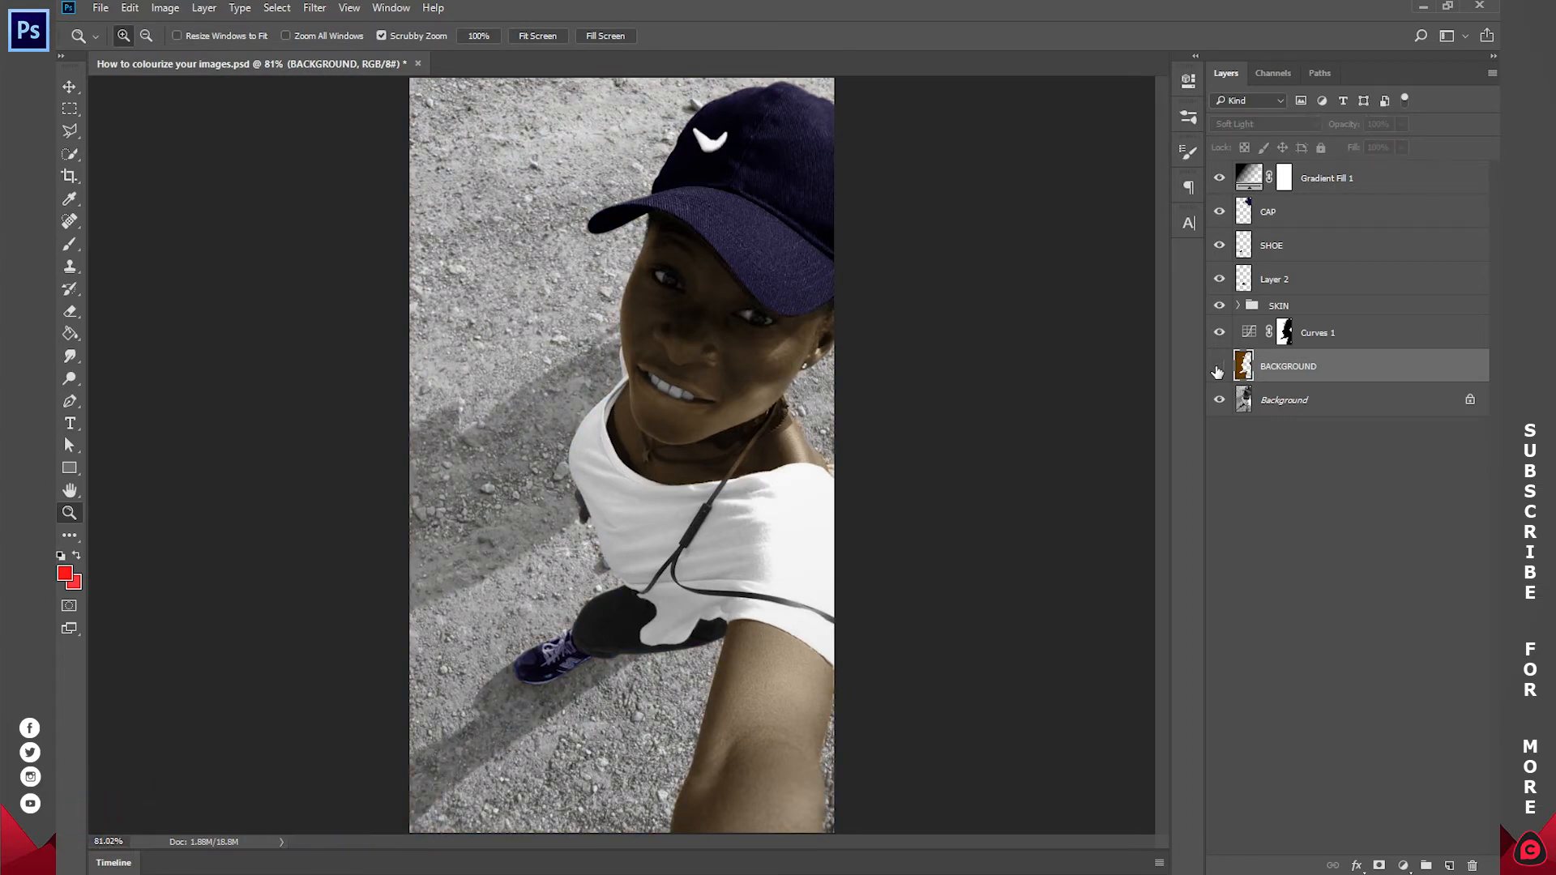
Hide the Gradient Fill 1, CAP, SHOE, Layer 2 and SKIN layers, and show the BACKGROUND layer.
click(1219, 177)
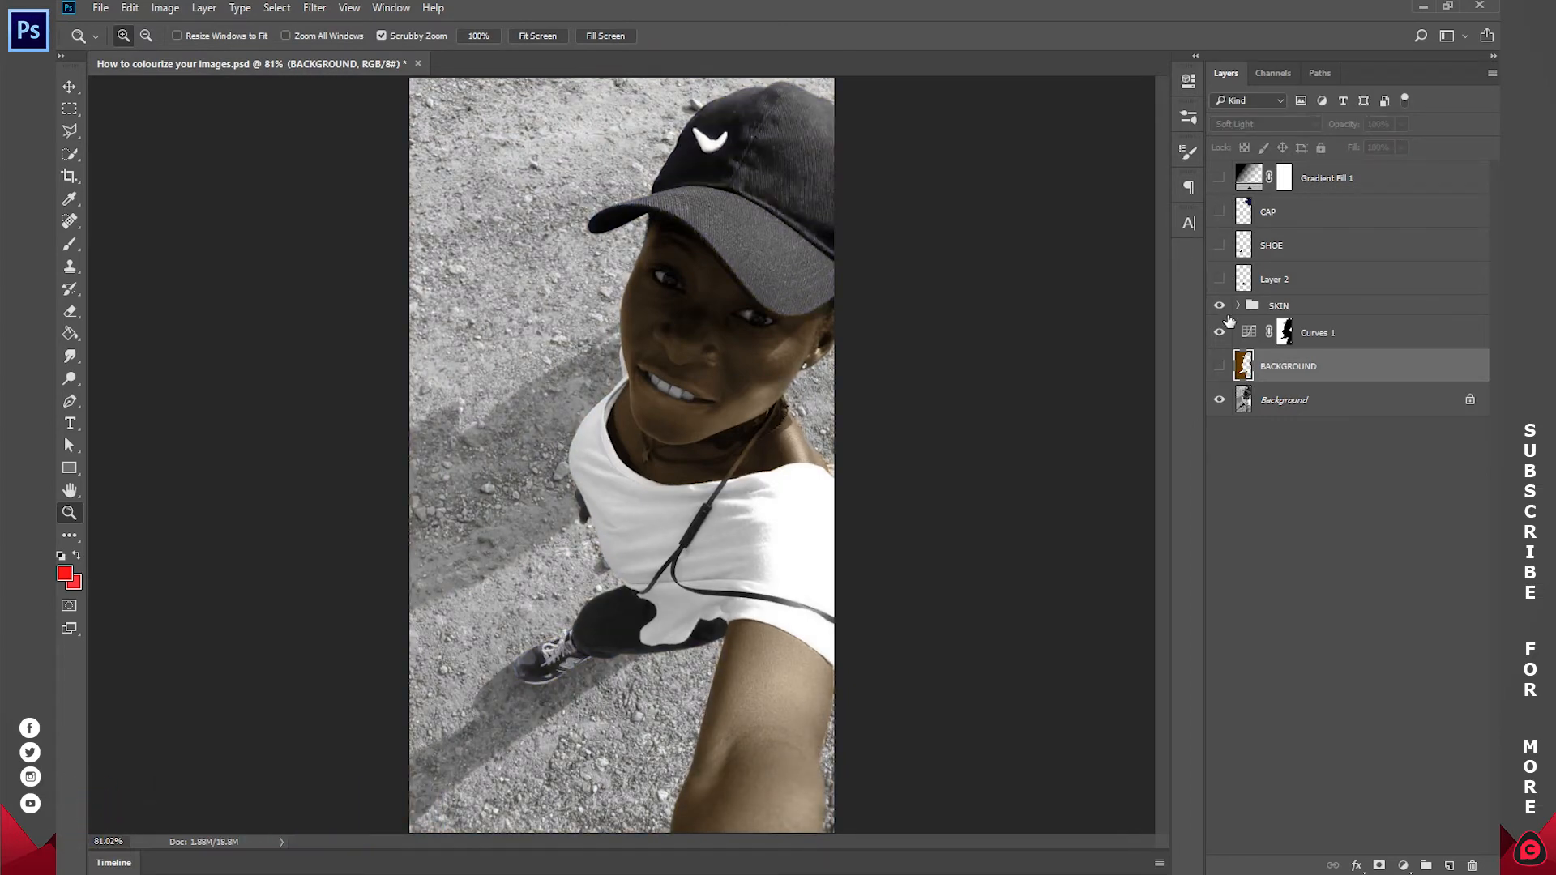
click(1219, 306)
click(1219, 366)
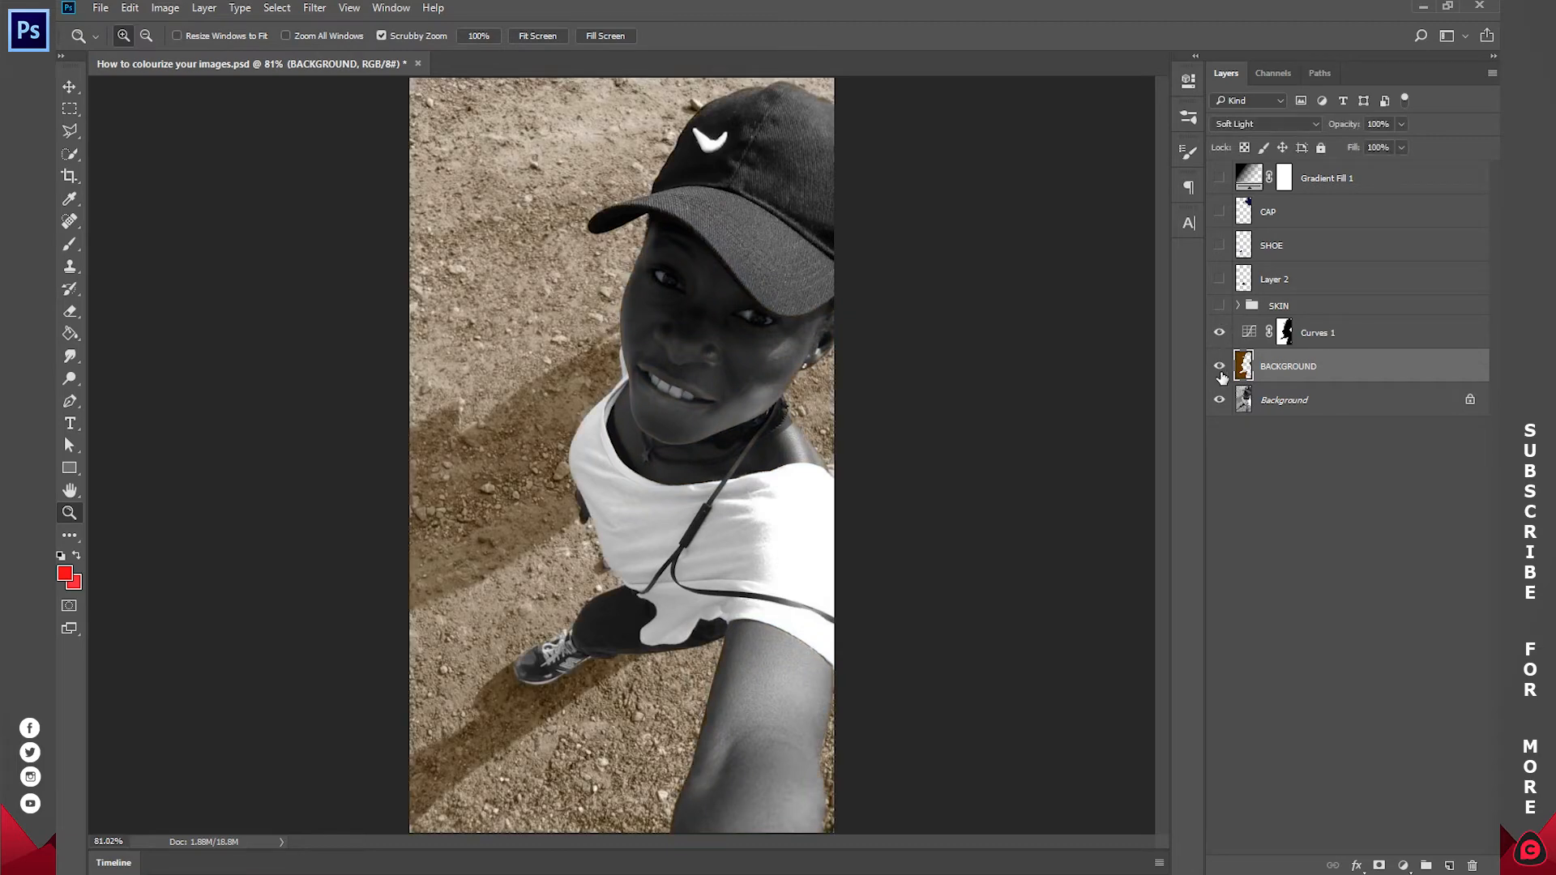
click(1219, 367)
click(1219, 366)
Try selecting the ground around the person with the Quick Selection tool, and clear the selection.
click(75, 155)
click(160, 154)
mouse_move(490, 390)
mouse_down()
mouse_move(565, 680)
mouse_move(753, 681)
mouse_move(803, 327)
mouse_move(714, 338)
mouse_move(697, 706)
mouse_move(822, 568)
mouse_move(812, 502)
mouse_up()
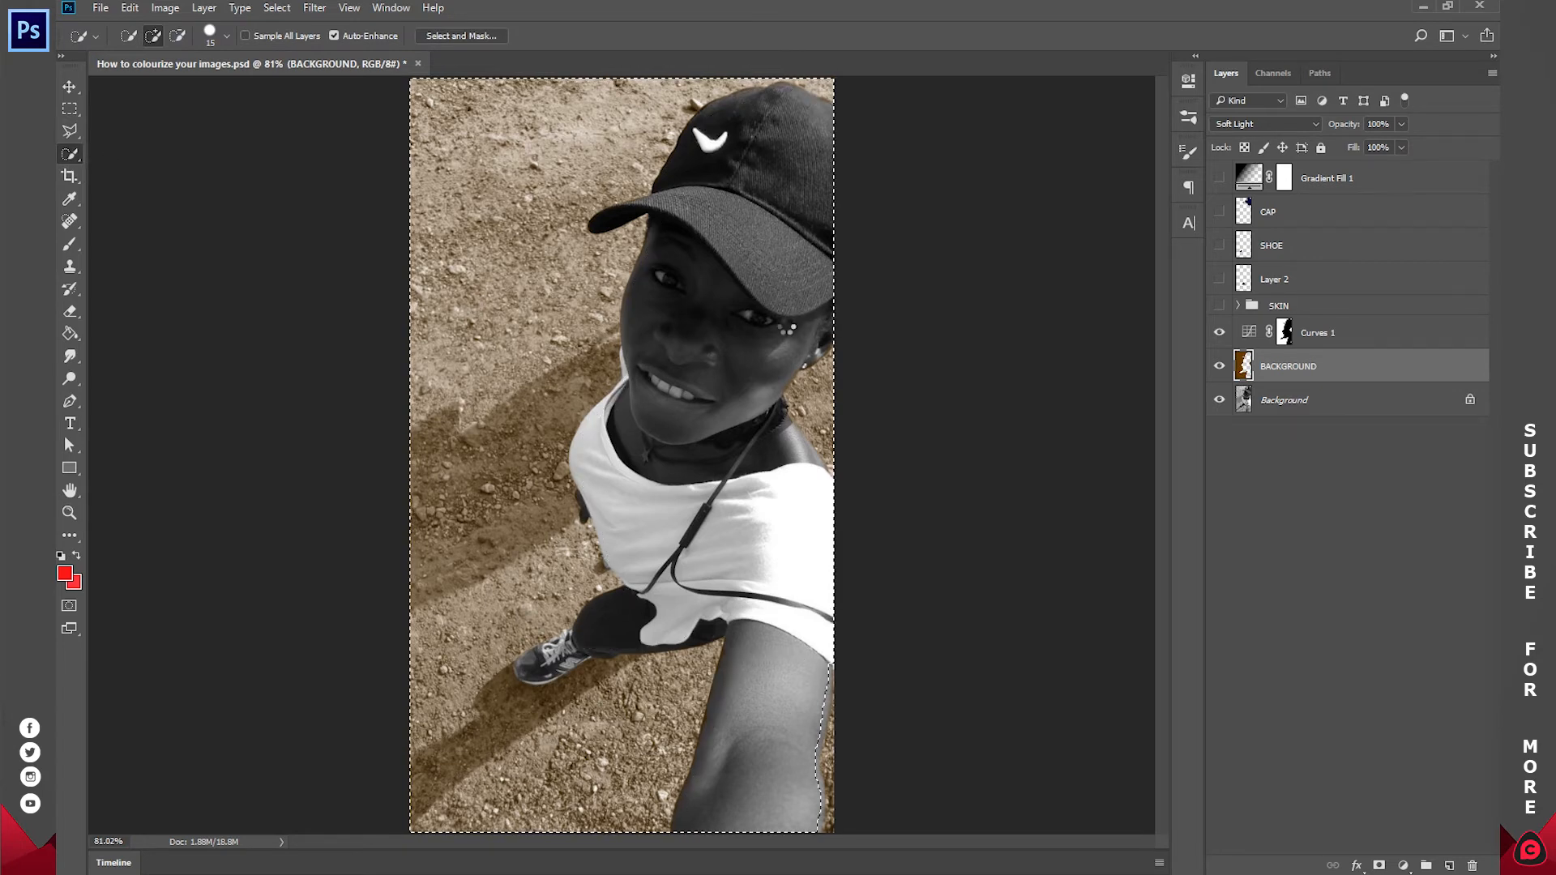
drag(783, 326, 671, 270)
key(ctrl+d)
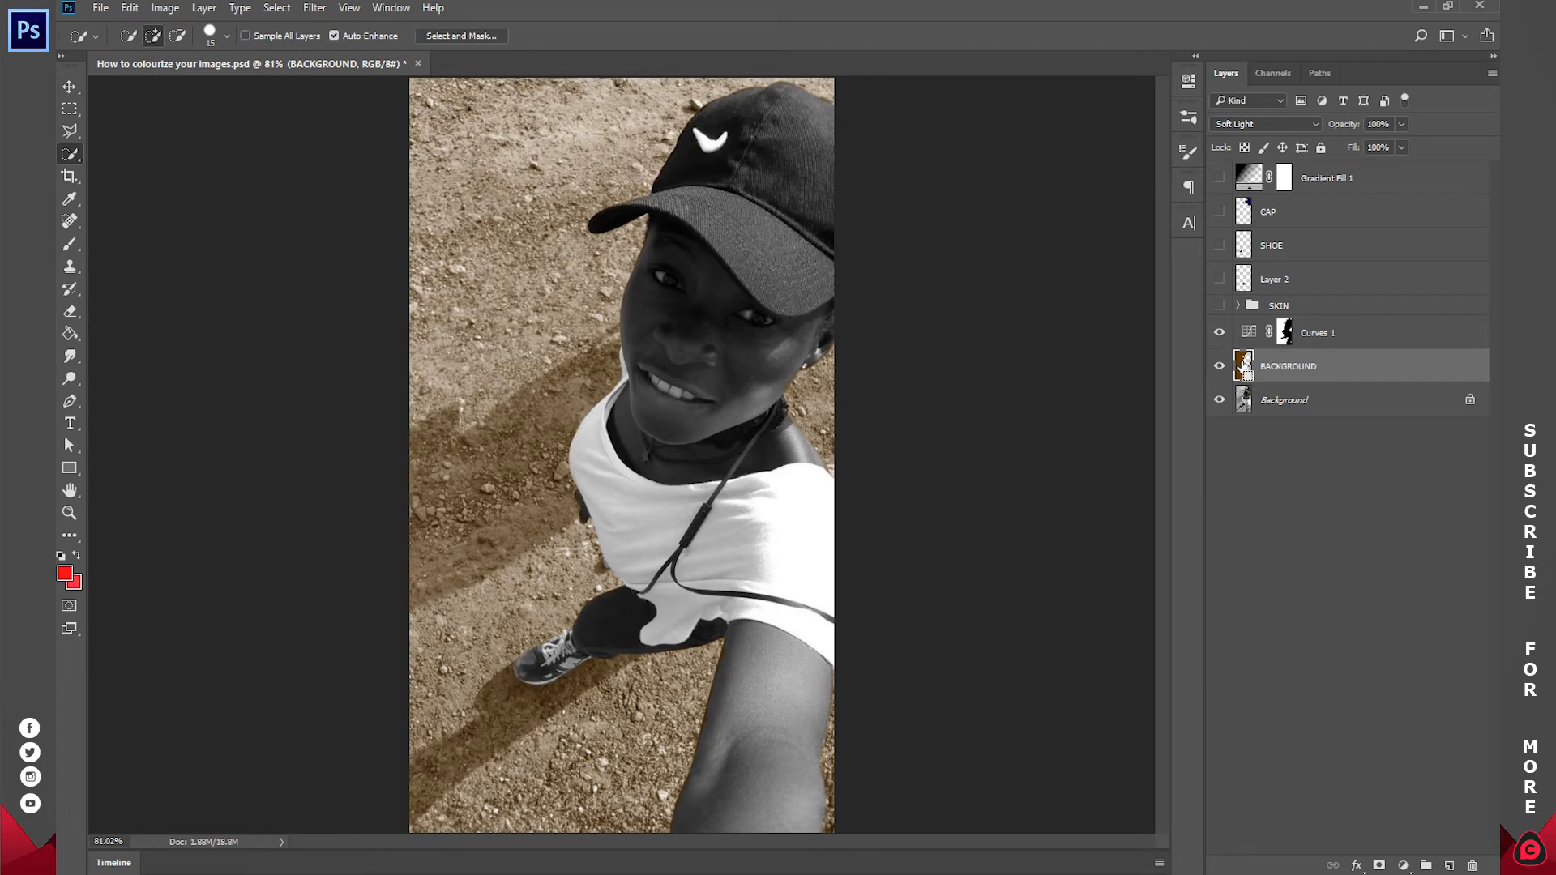
Load the BACKGROUND layer's painted area as a selection.
ctrl+click(1244, 366)
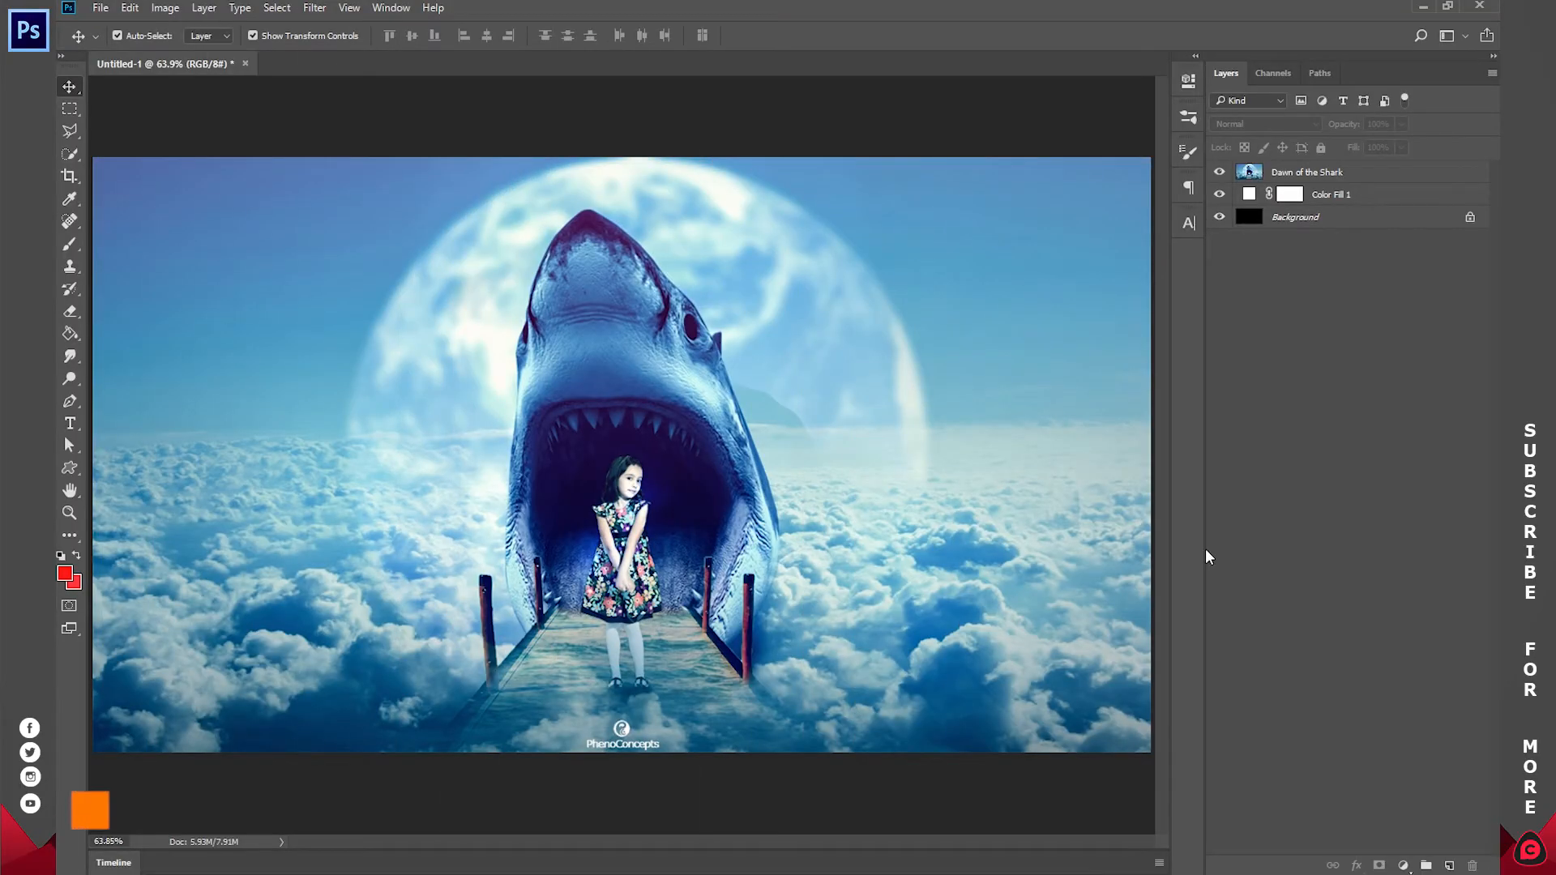
Draw a red heart custom shape about 585 px wide and 510 px high over the shark's mouth.
click(70, 467)
drag(502, 399, 824, 676)
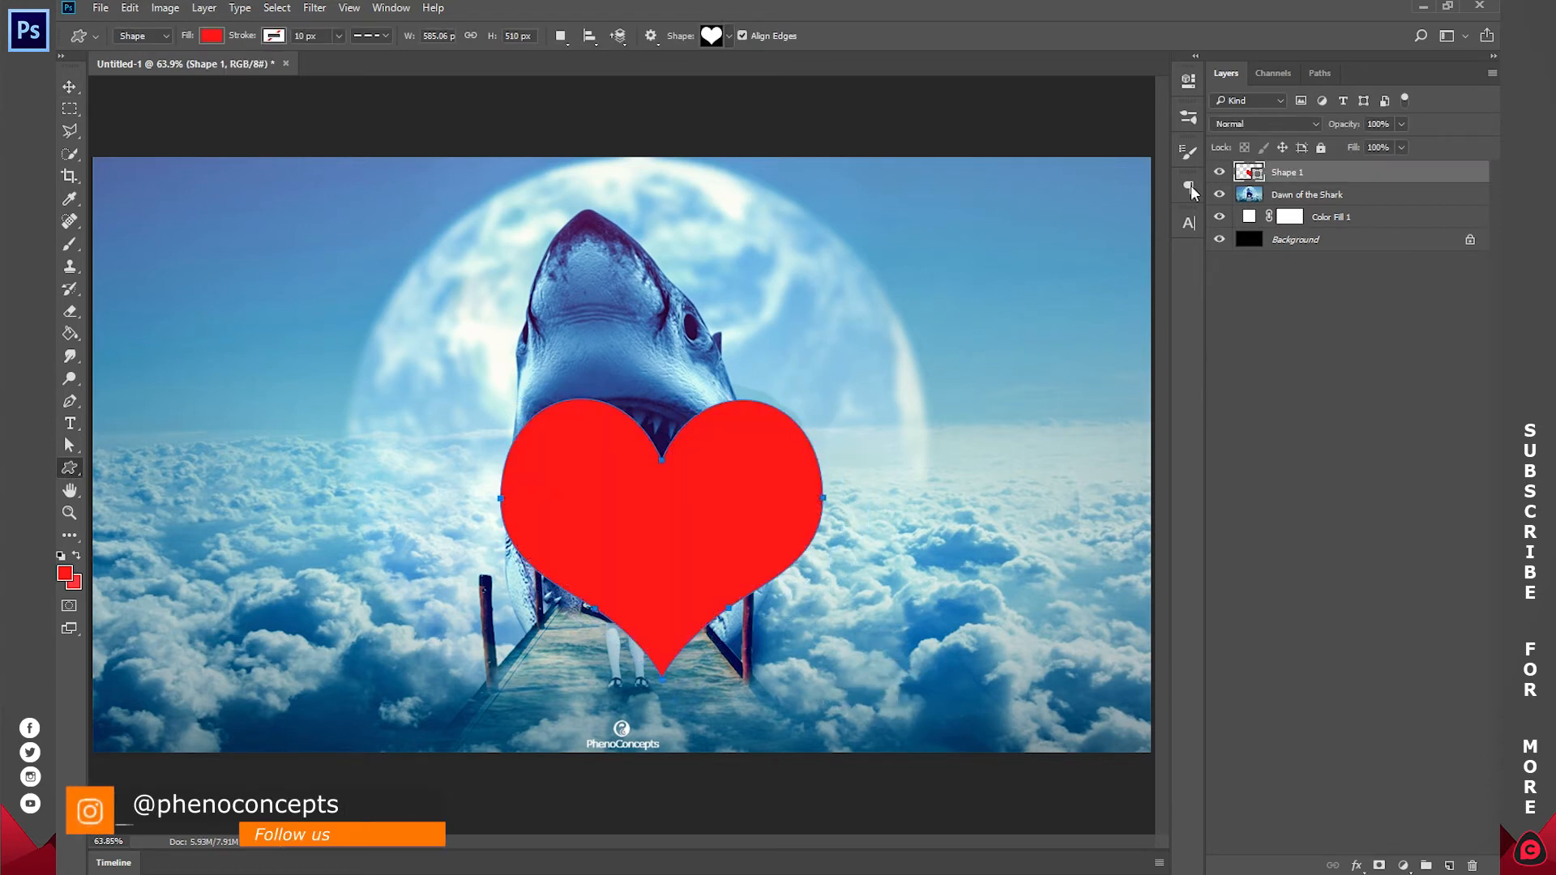
Centre the heart horizontally on the canvas and load its outline as a selection.
key(v)
drag(723, 511, 683, 511)
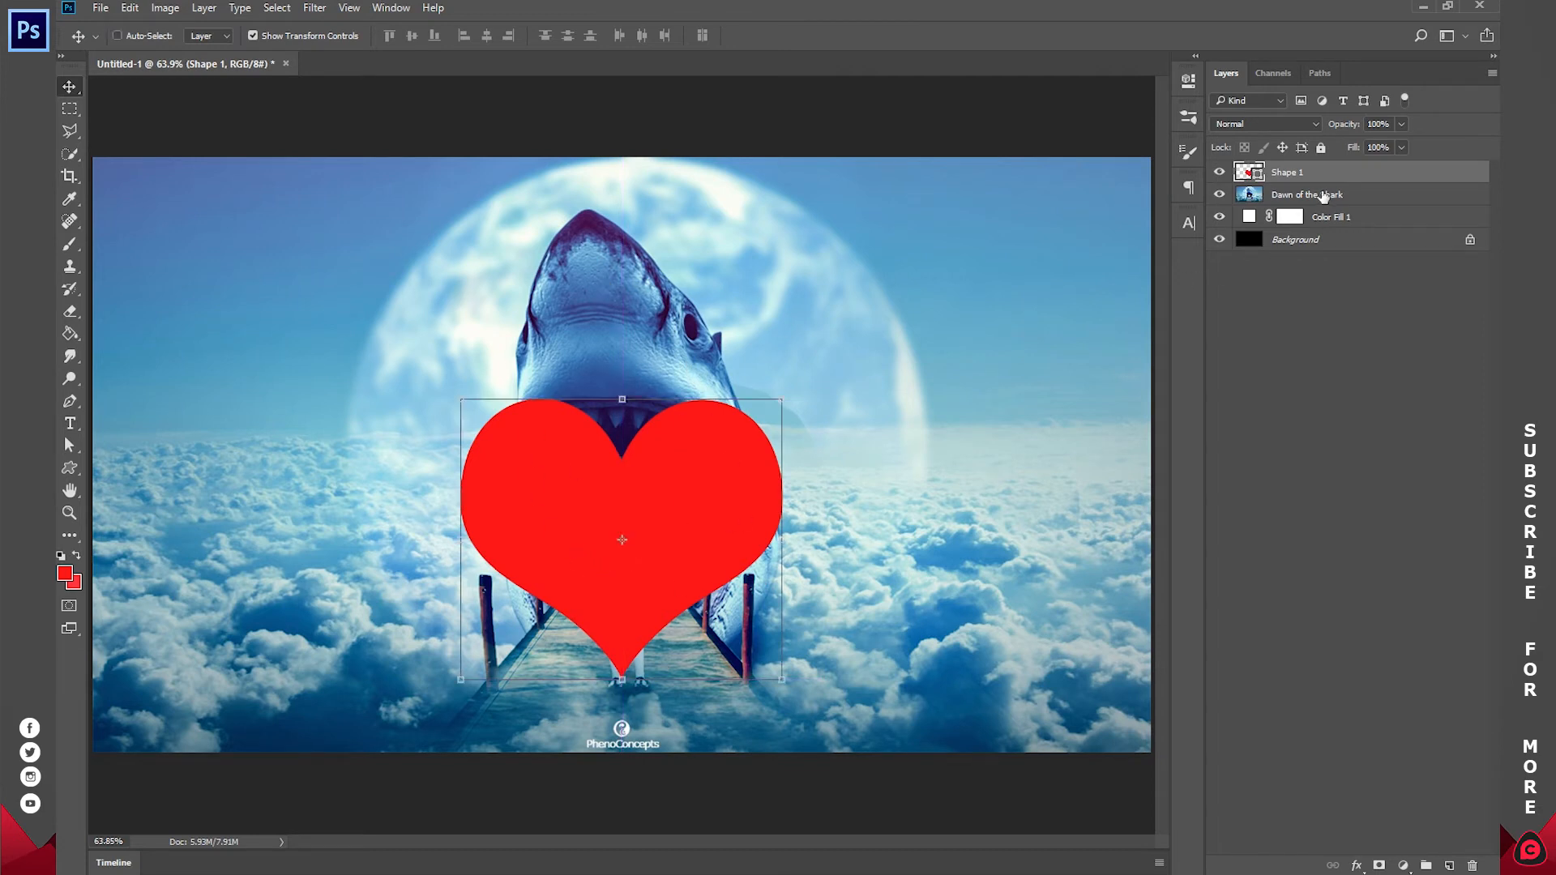
ctrl+click(1240, 175)
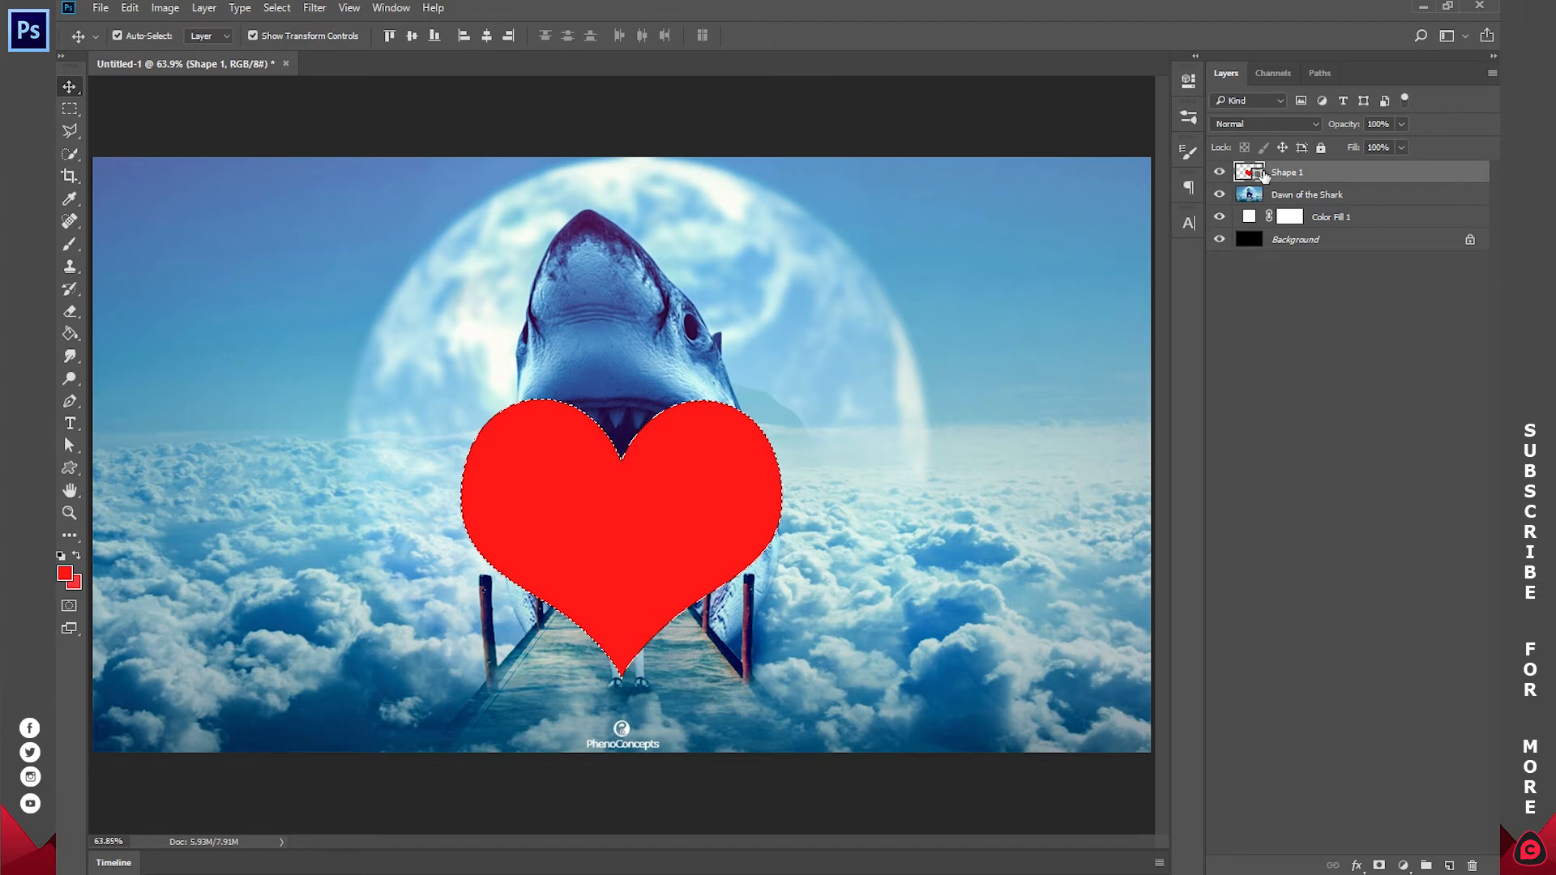
Hide the heart, add a layer mask to Dawn of the Shark from the heart selection, and undo the mask.
click(1219, 172)
click(1318, 197)
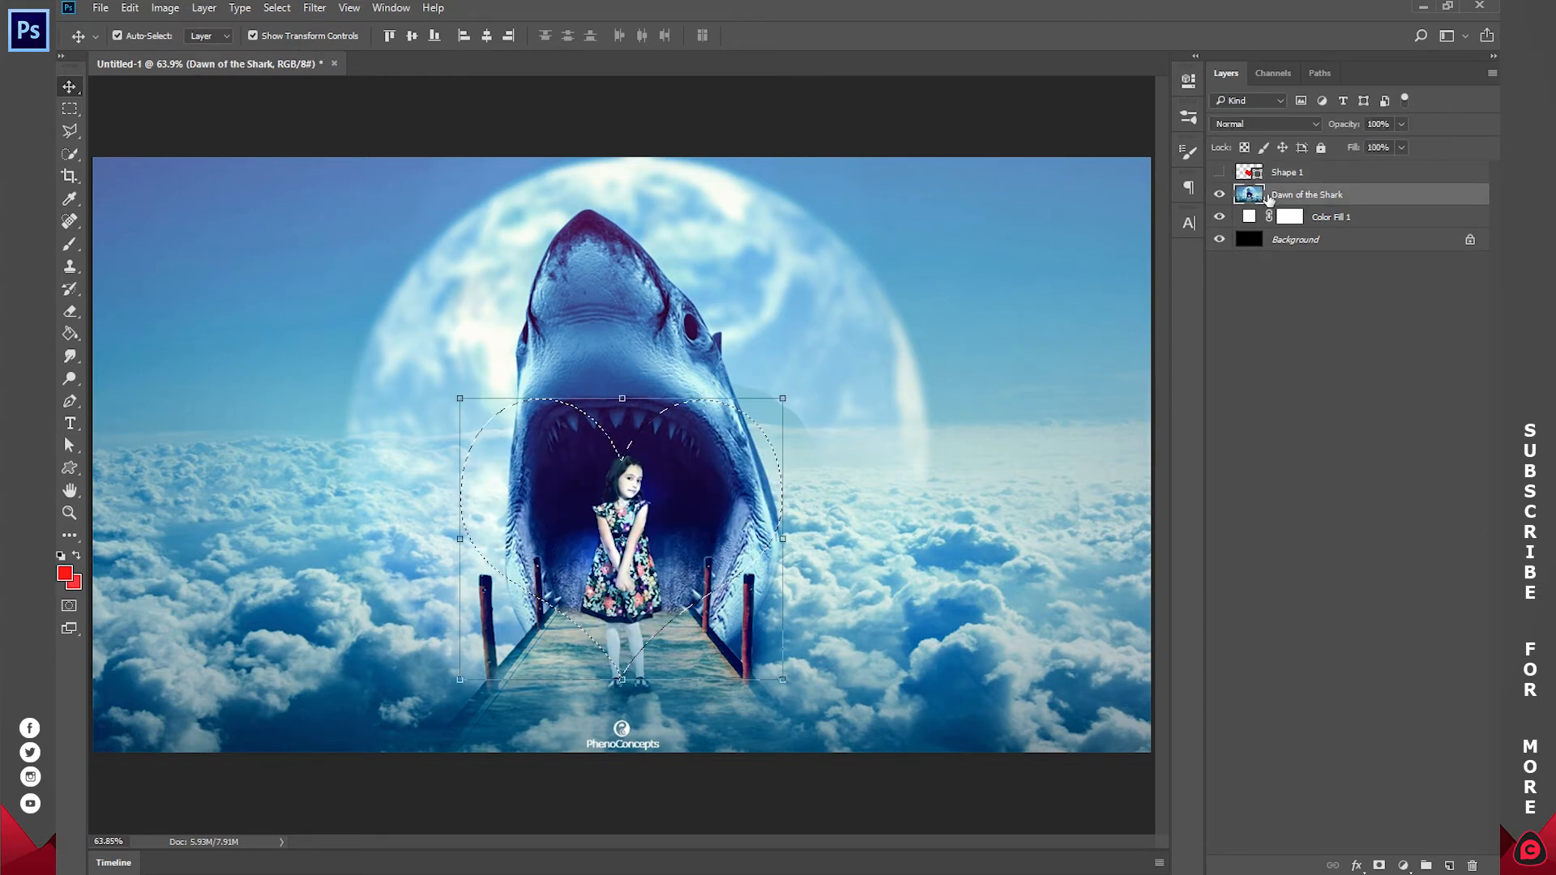
click(1379, 866)
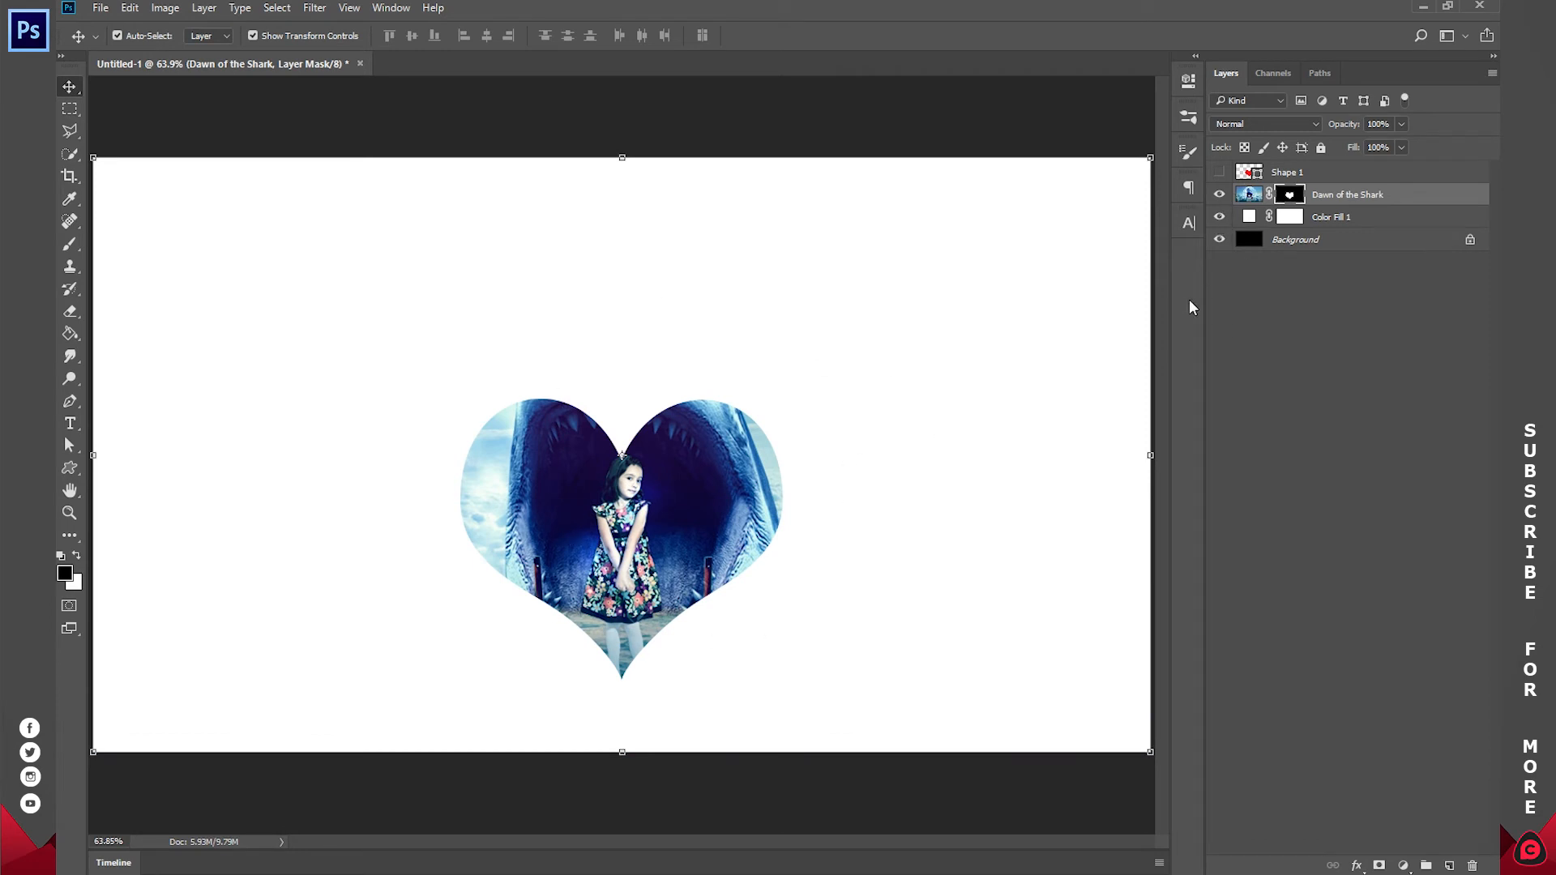
key(ctrl)
key(ctrl+z)
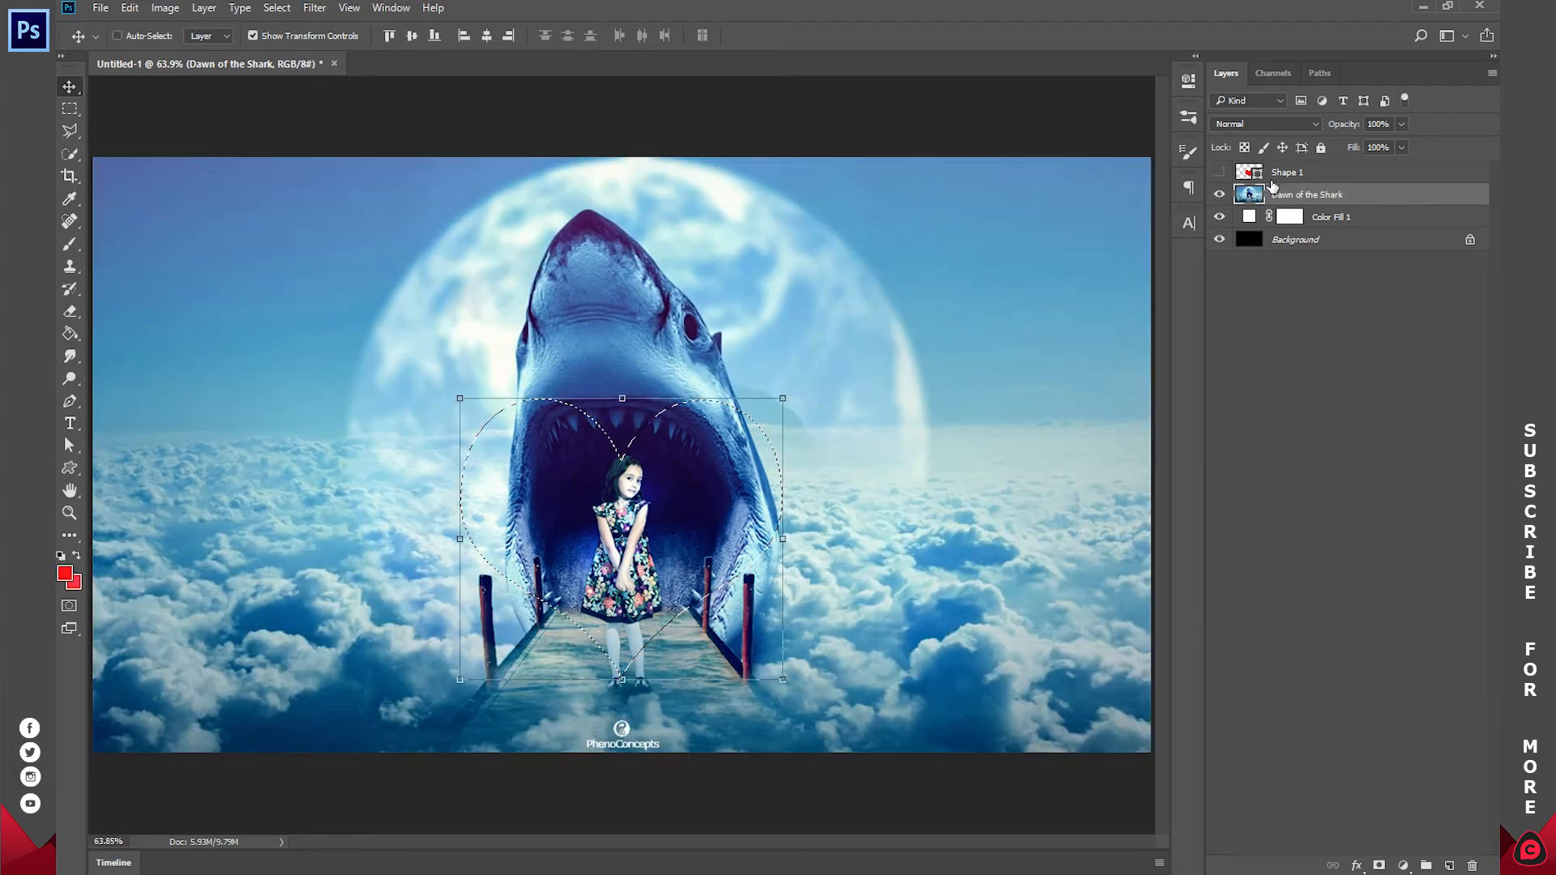
Show the heart, move Shape 1 beneath Dawn of the Shark, and clip the shark image to it with a clipping mask.
click(1220, 171)
click(1287, 173)
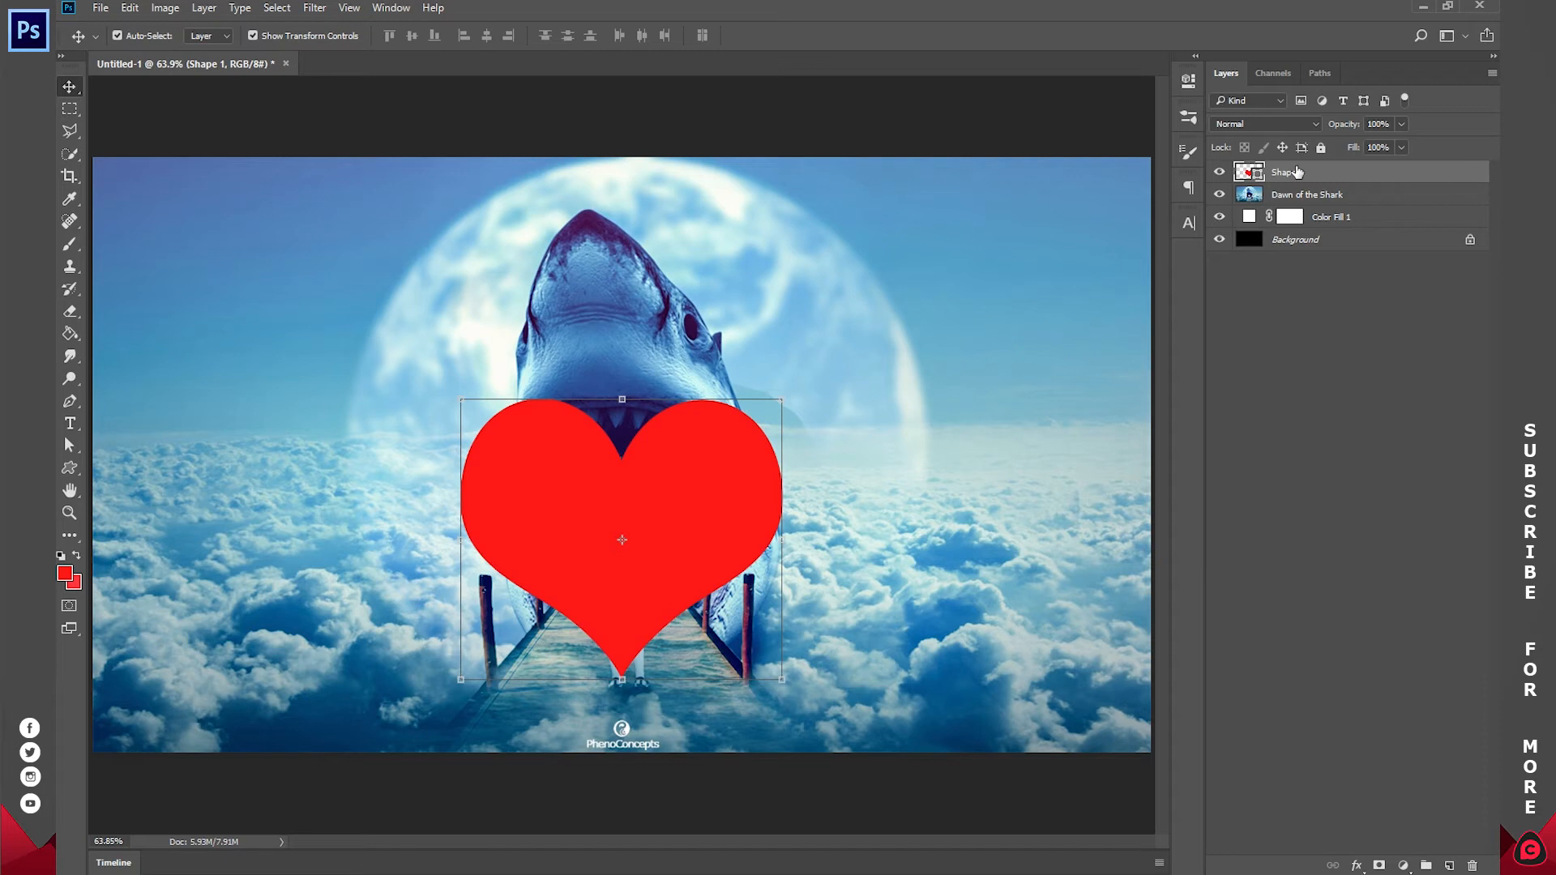
drag(1305, 172, 1287, 205)
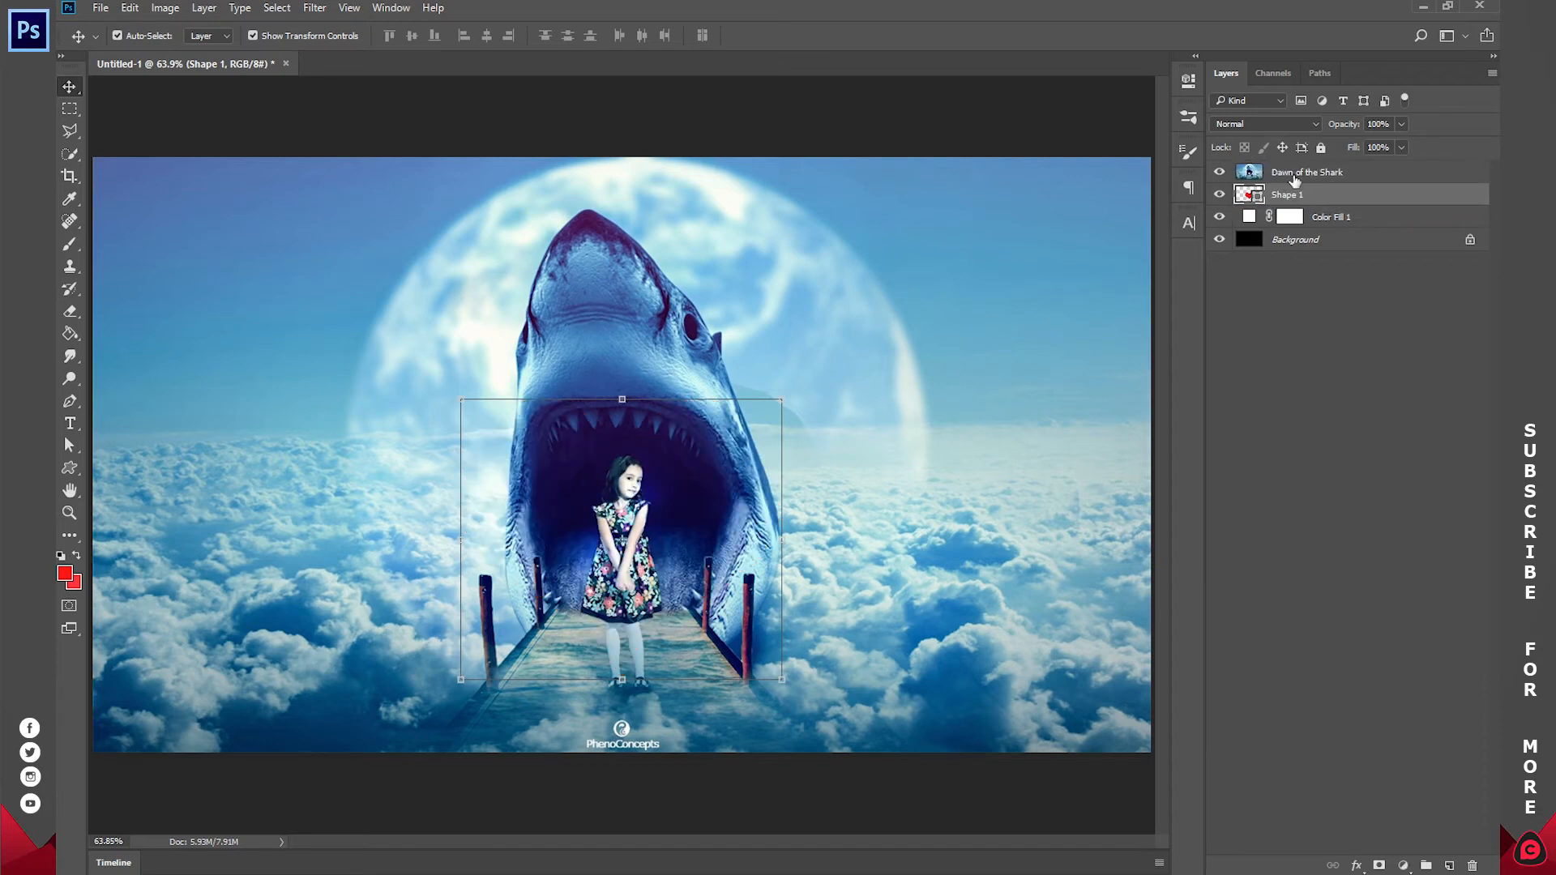
click(1305, 172)
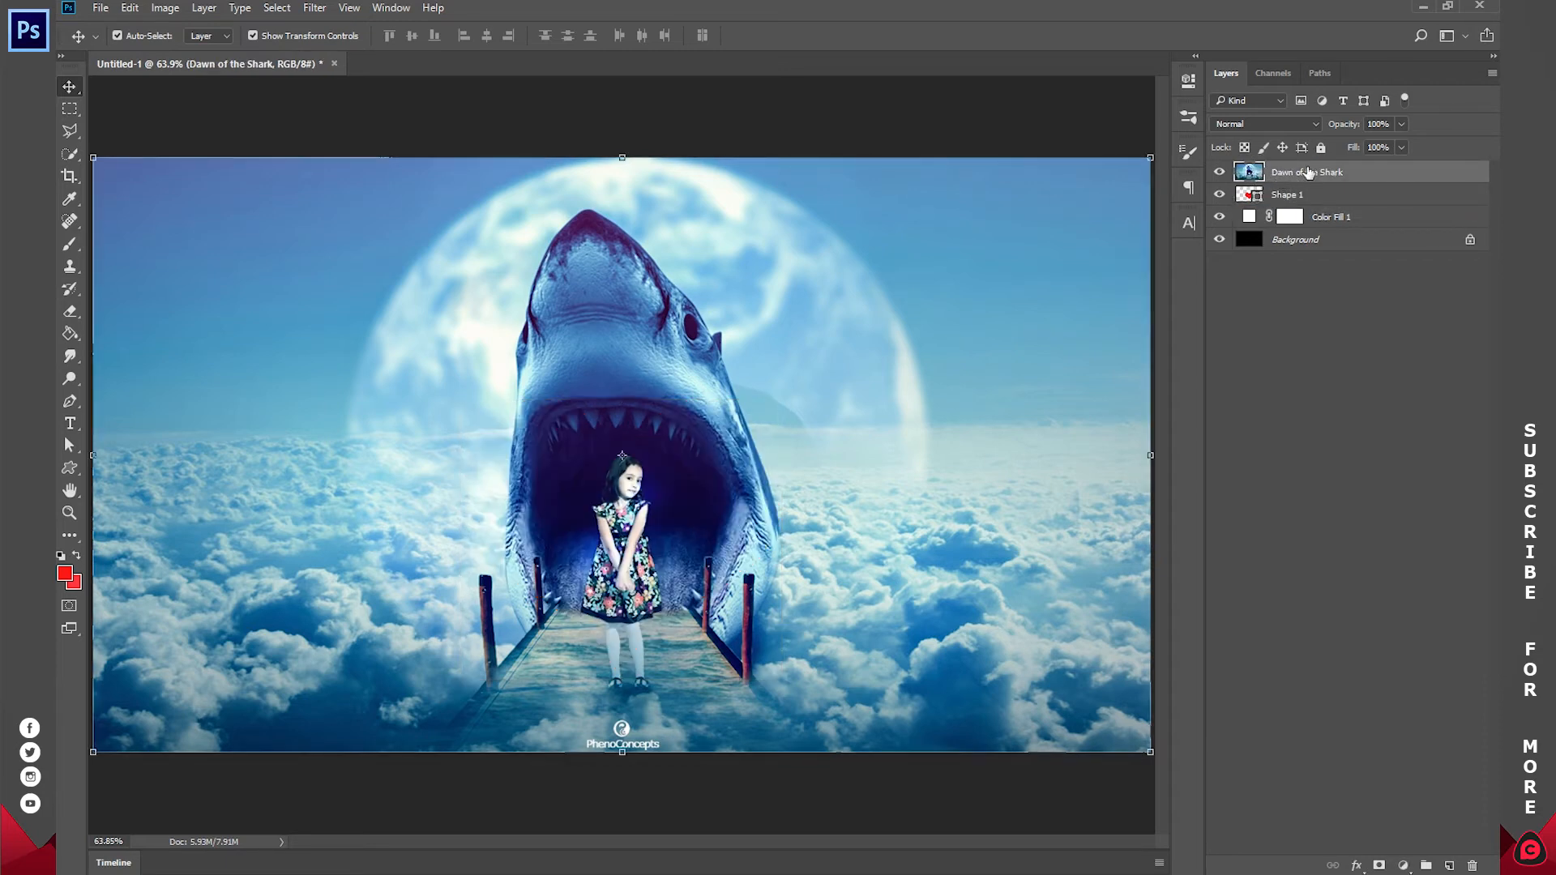
right_click(1308, 171)
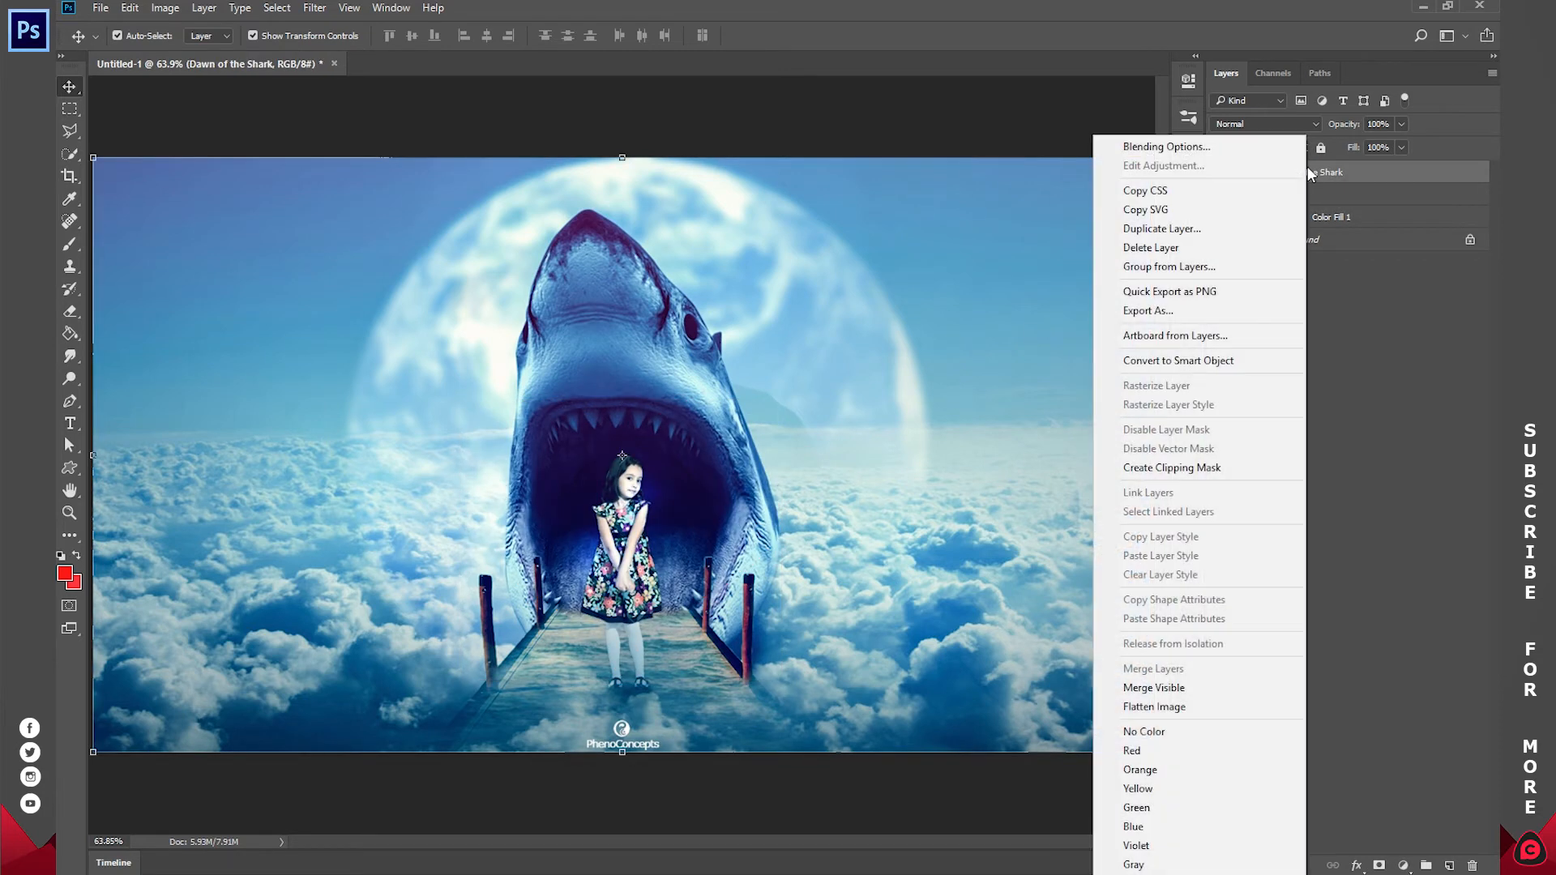
click(1214, 469)
Scale the clipped shark image to about 57.7% and reposition it to fit inside the heart.
drag(729, 490, 704, 518)
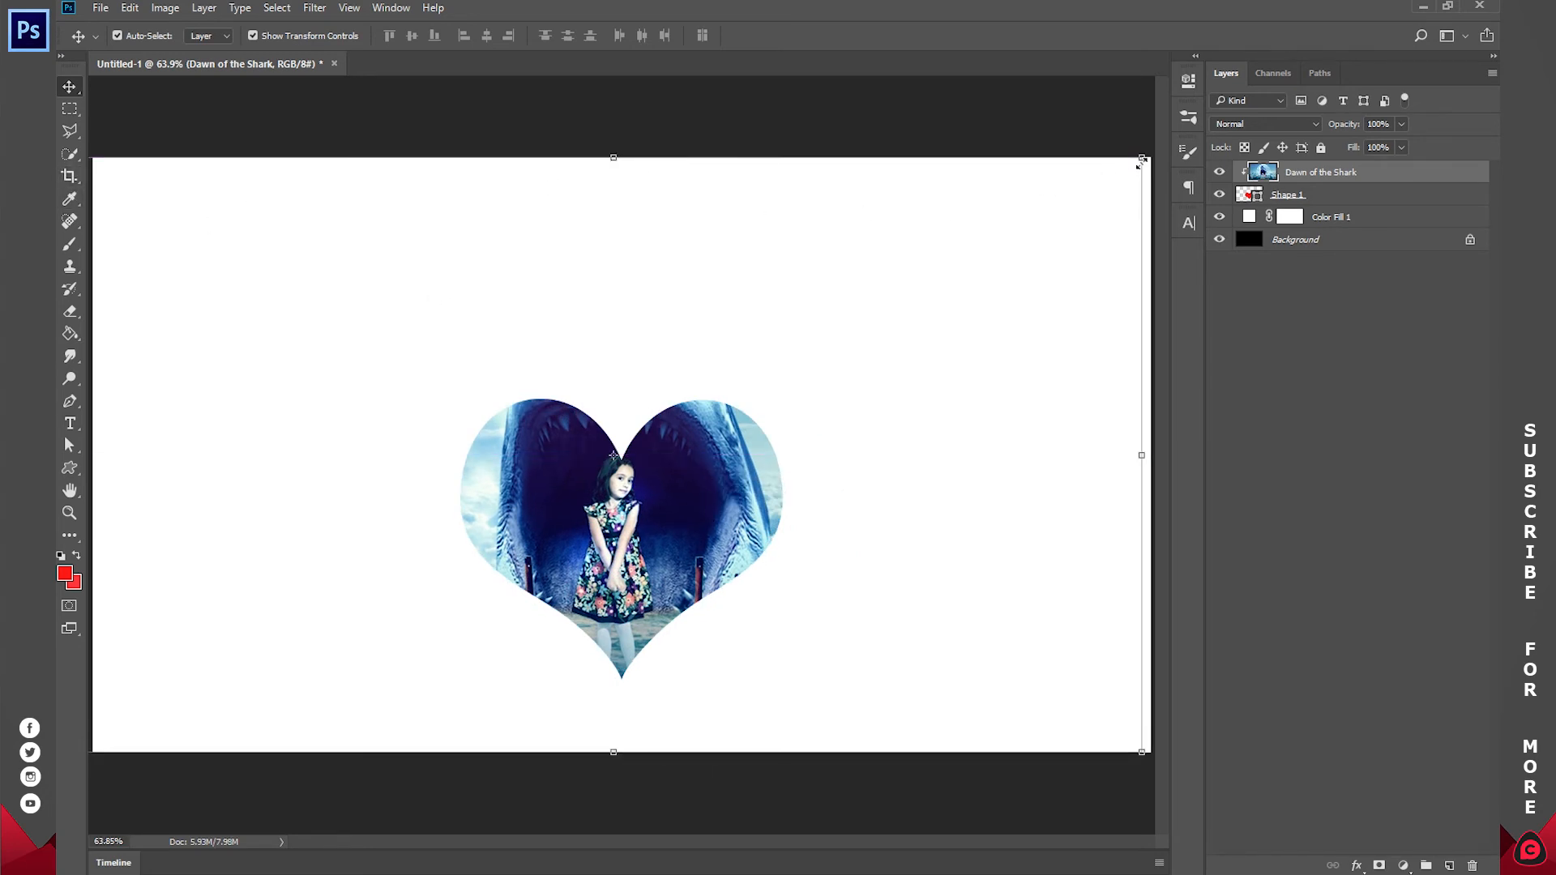
drag(848, 348, 933, 301)
drag(620, 531, 632, 592)
click(816, 35)
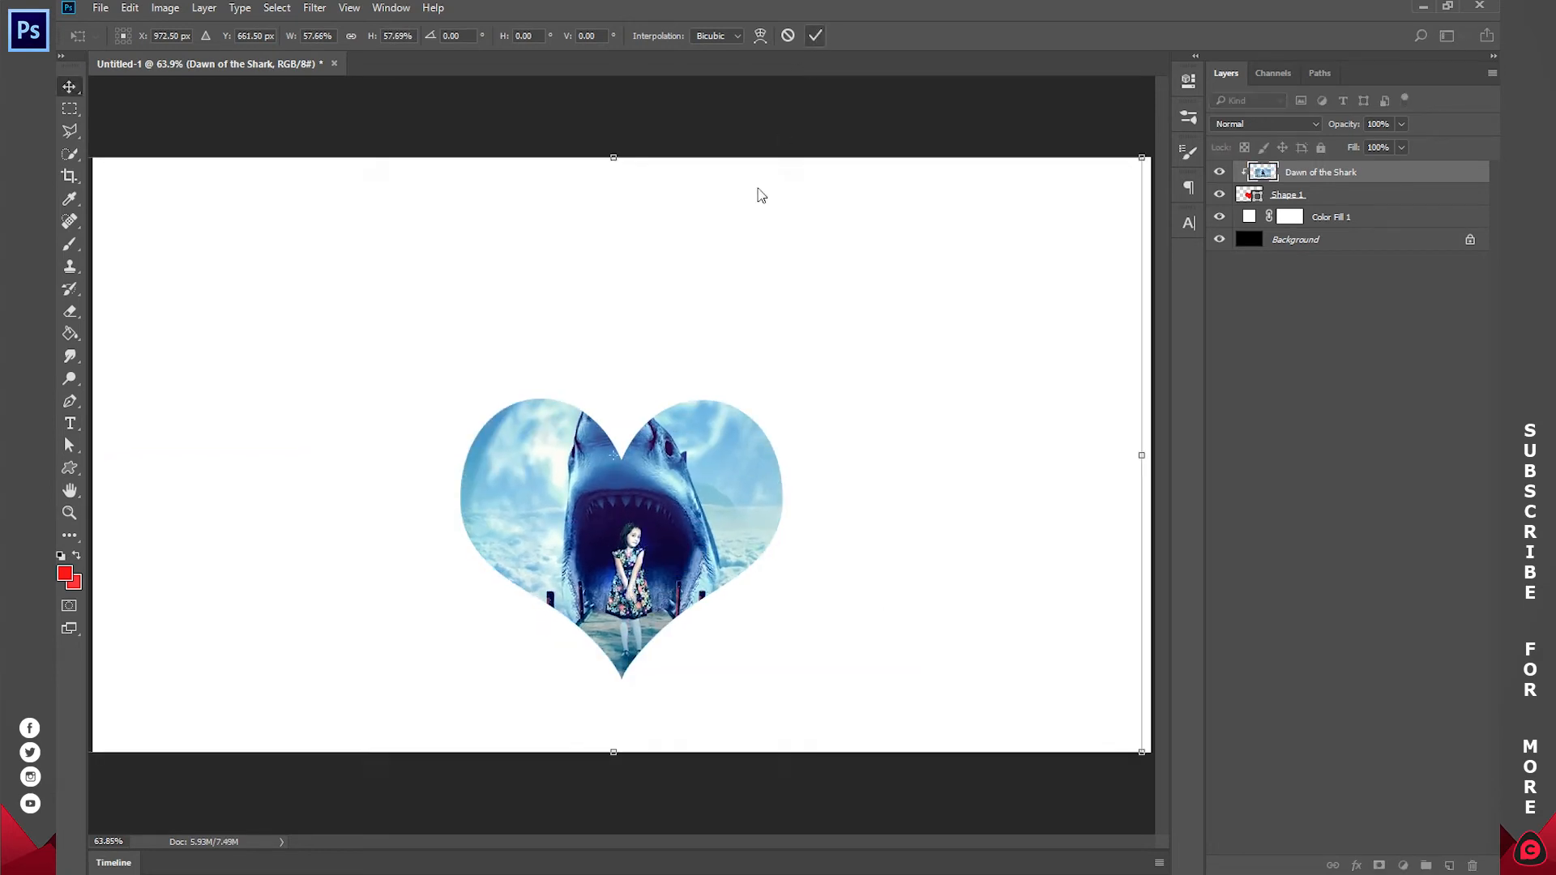
click(1303, 195)
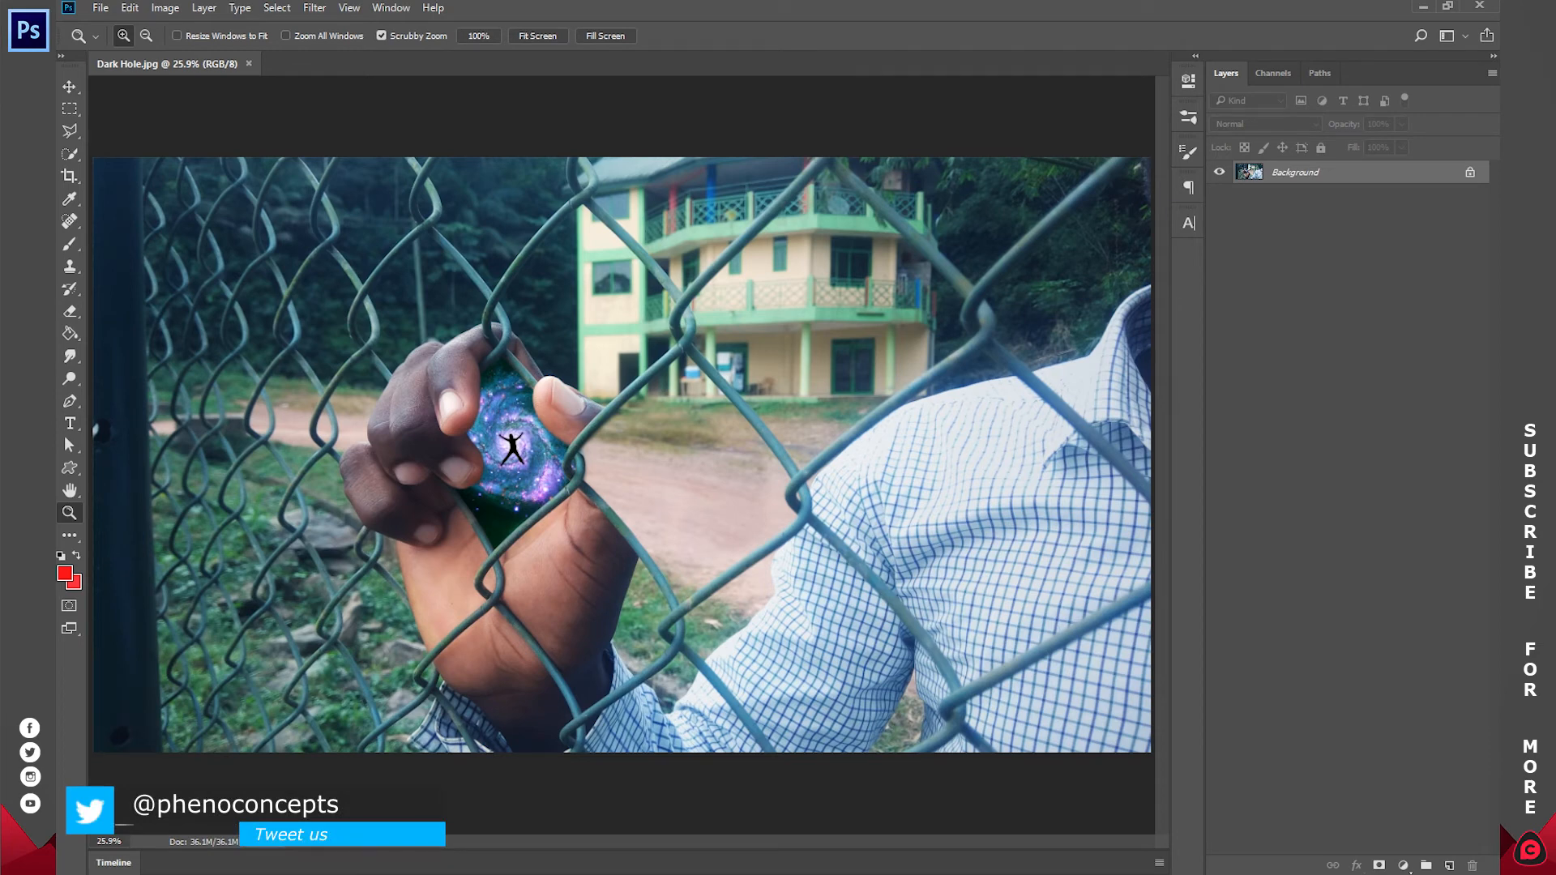
Show the rulers and place a vertical guide about 32.5 inches from the image's left edge.
key(ctrl+r)
drag(96, 462, 631, 462)
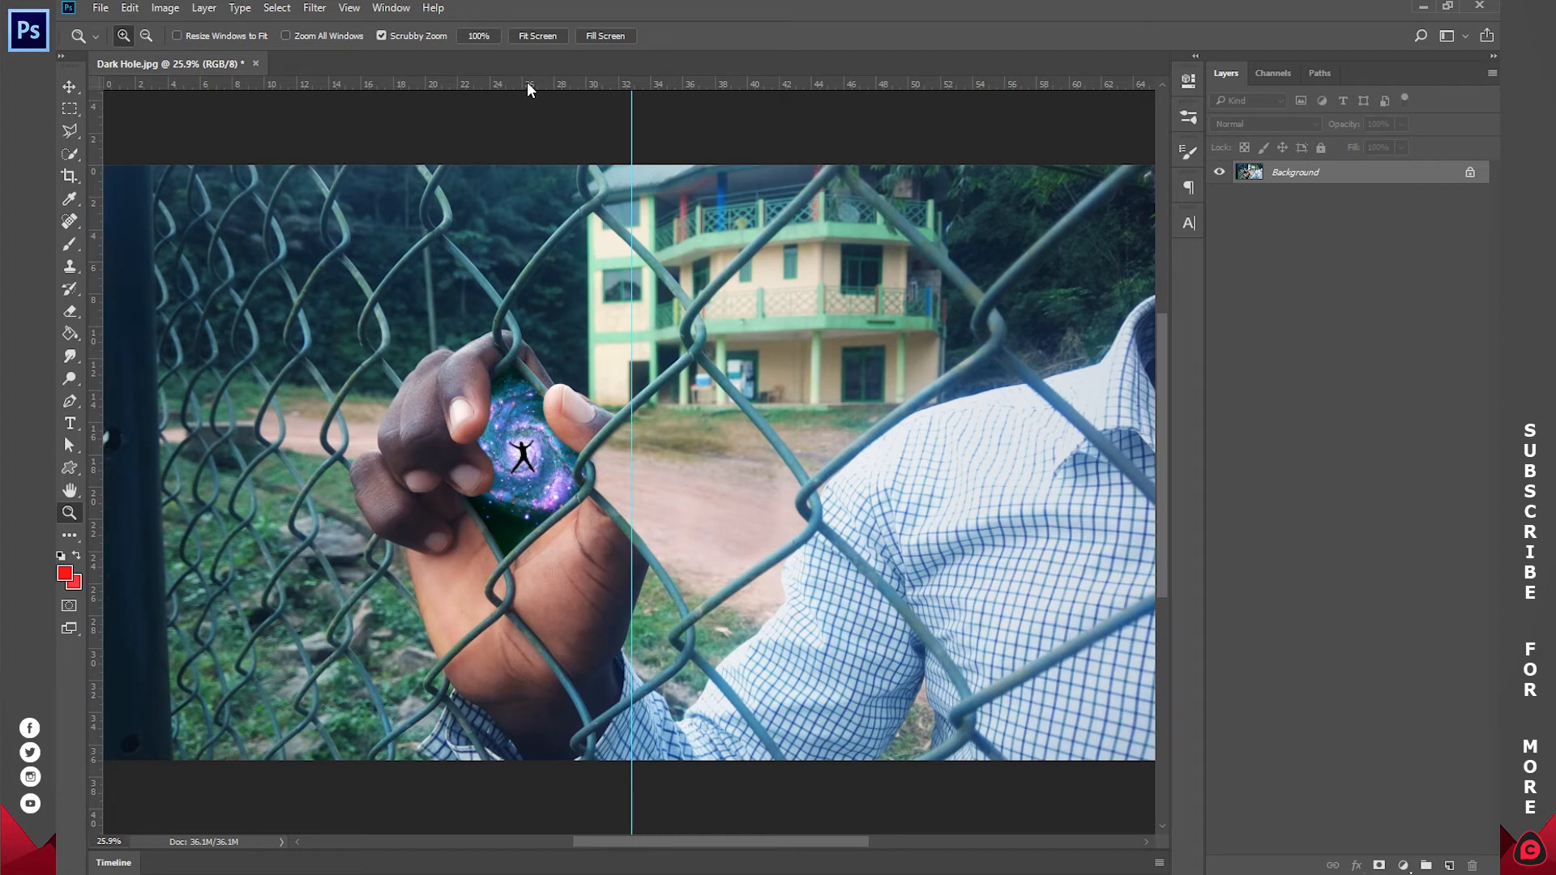
Set the ruler units to centimetres, and try another ruler unit.
right_click(452, 87)
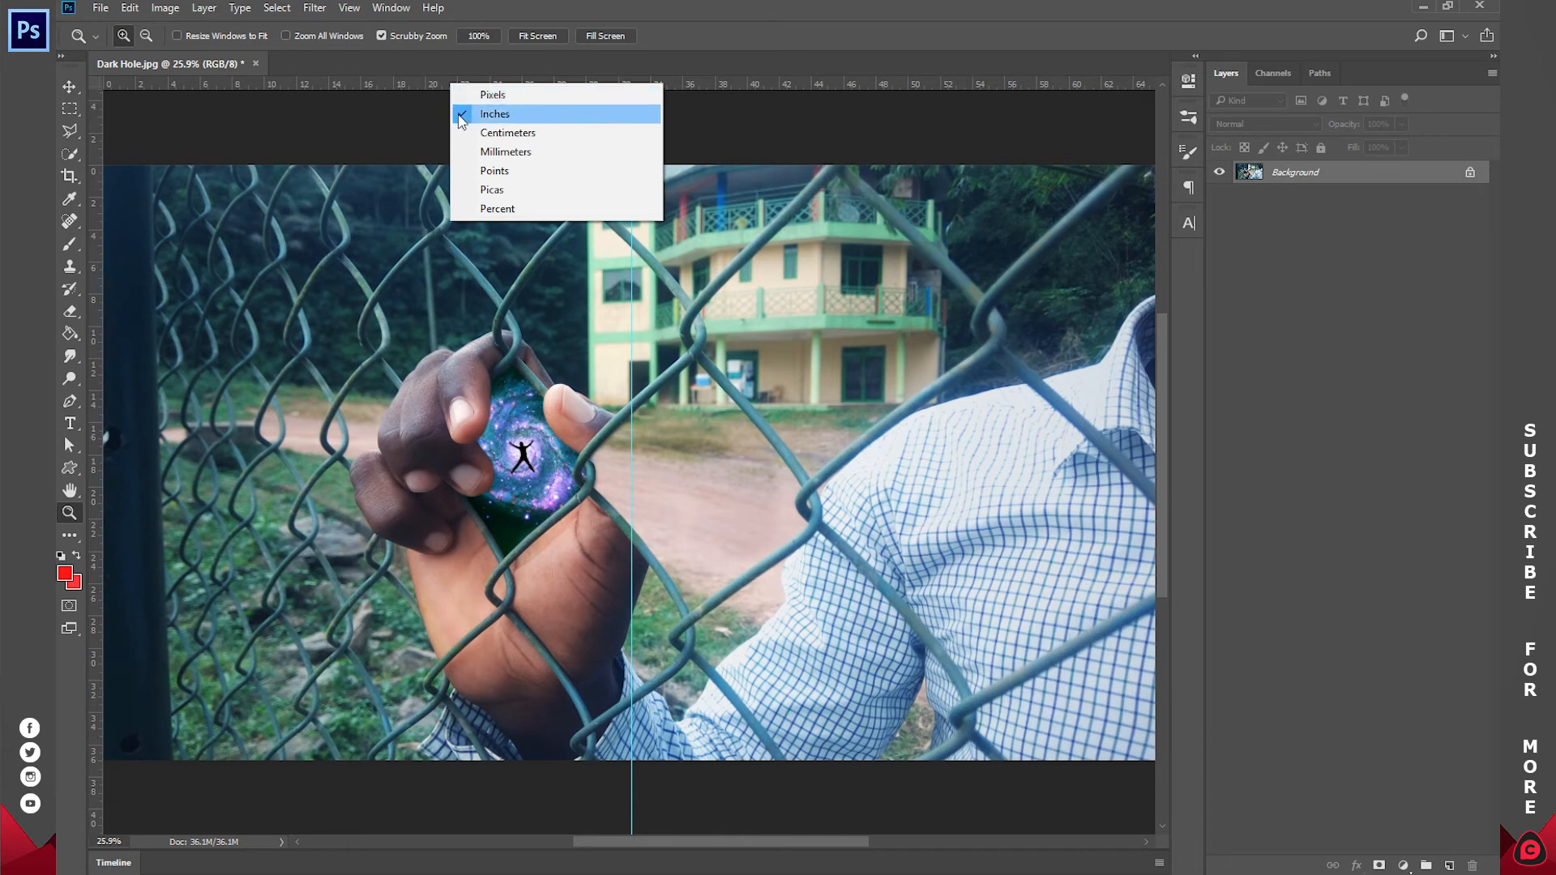
click(509, 132)
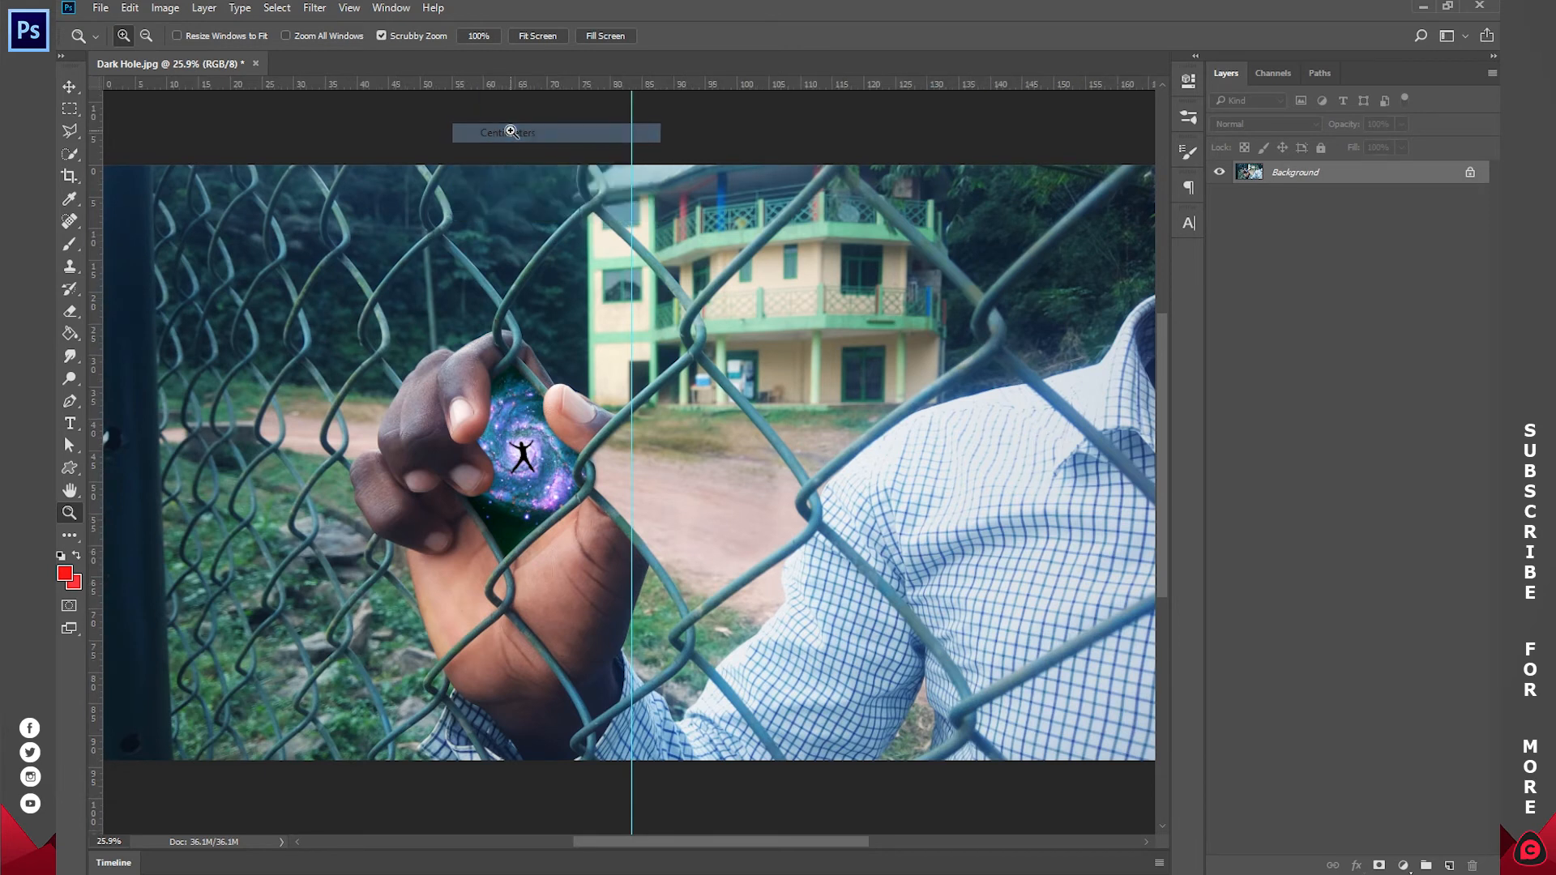
right_click(504, 92)
click(522, 97)
right_click(512, 81)
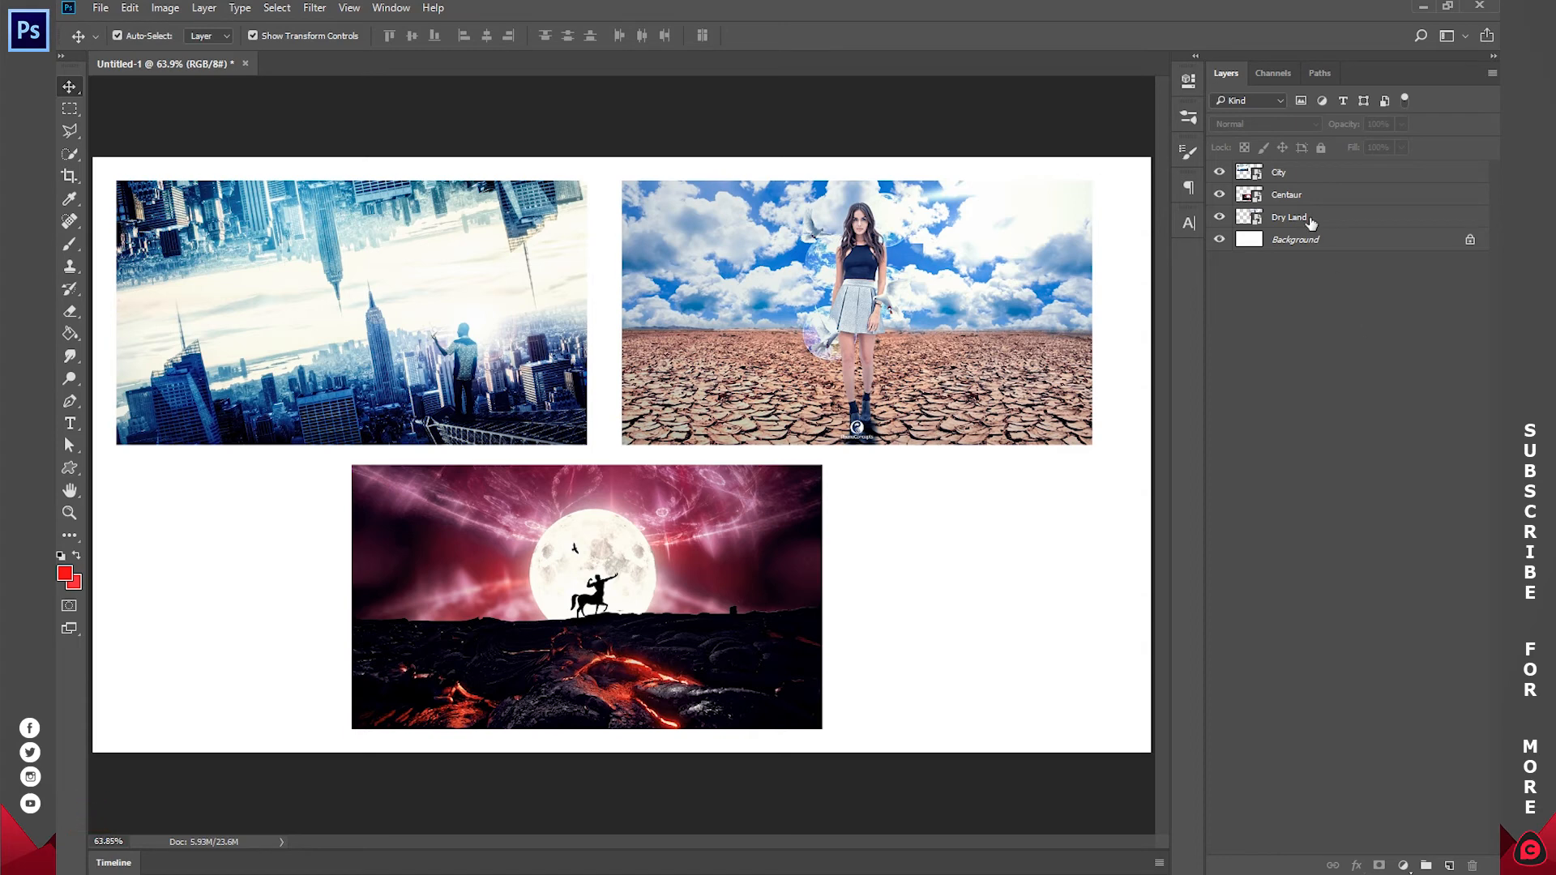
Select the City and Centaur layers together in the layer list, move them, undo the move and deselect.
click(1295, 173)
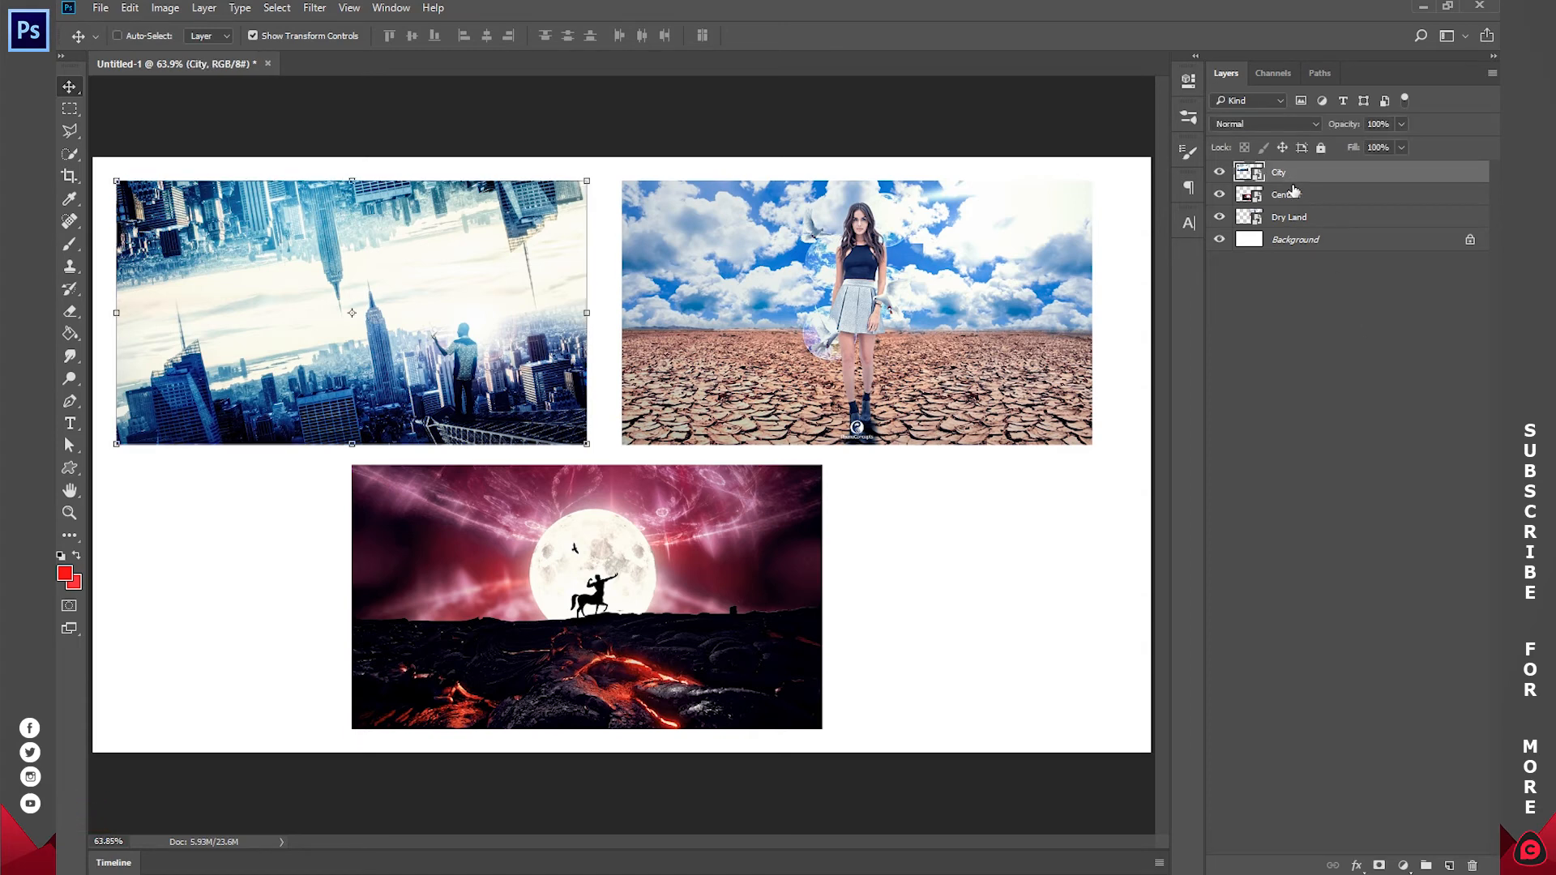
shift+click(1294, 196)
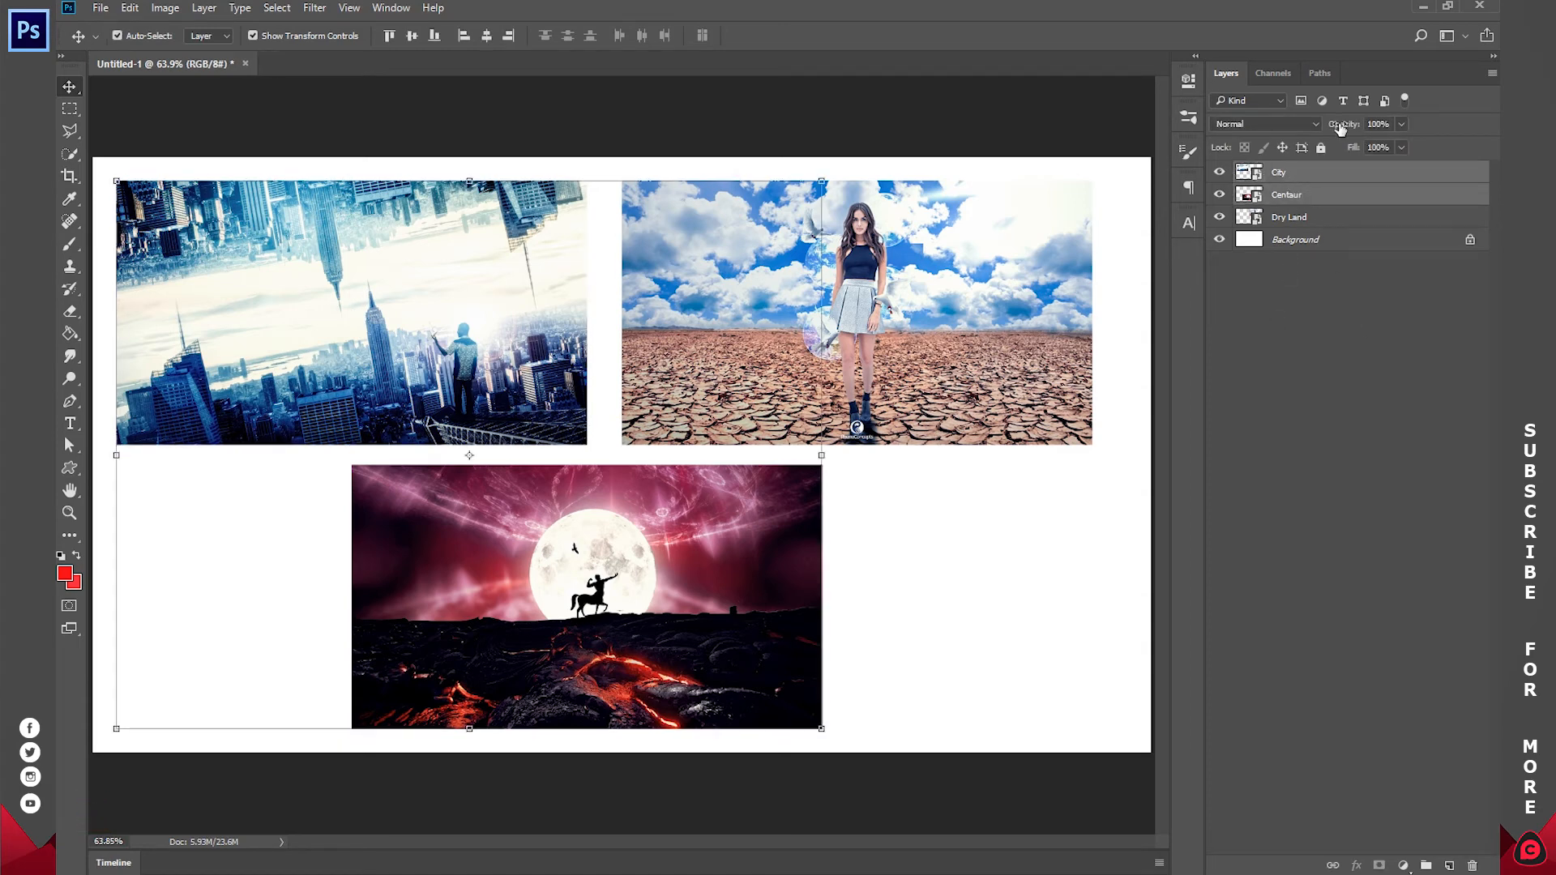
mouse_move(770, 513)
mouse_down()
mouse_move(873, 424)
mouse_move(758, 490)
mouse_up()
click(1327, 478)
key(ctrl+z)
click(1336, 472)
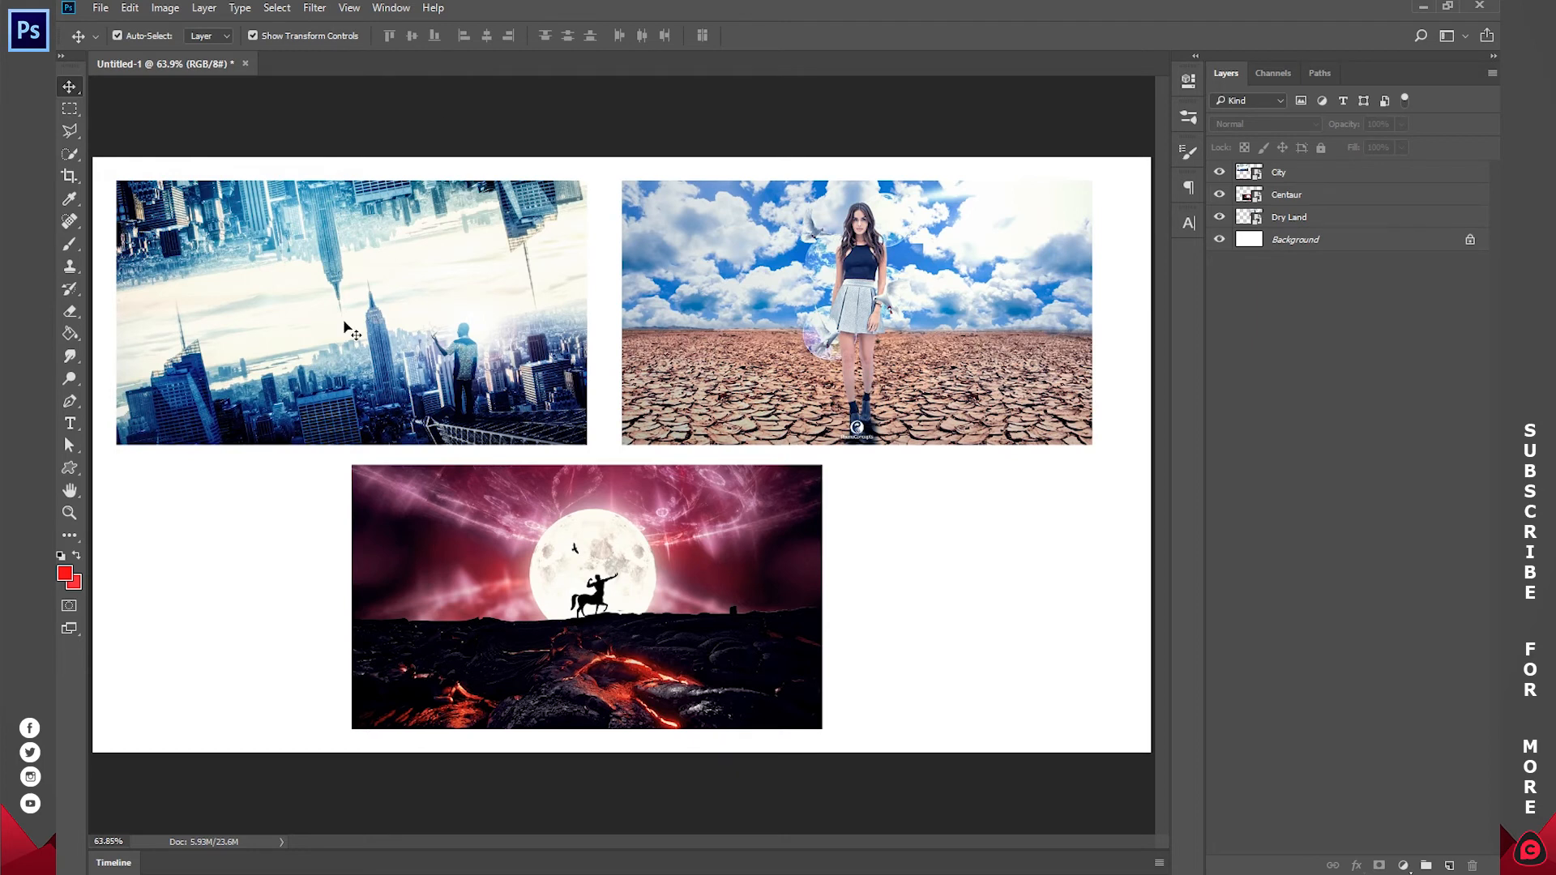
Select the City and Centaur images together directly on the canvas, try moving them, and deselect.
click(336, 279)
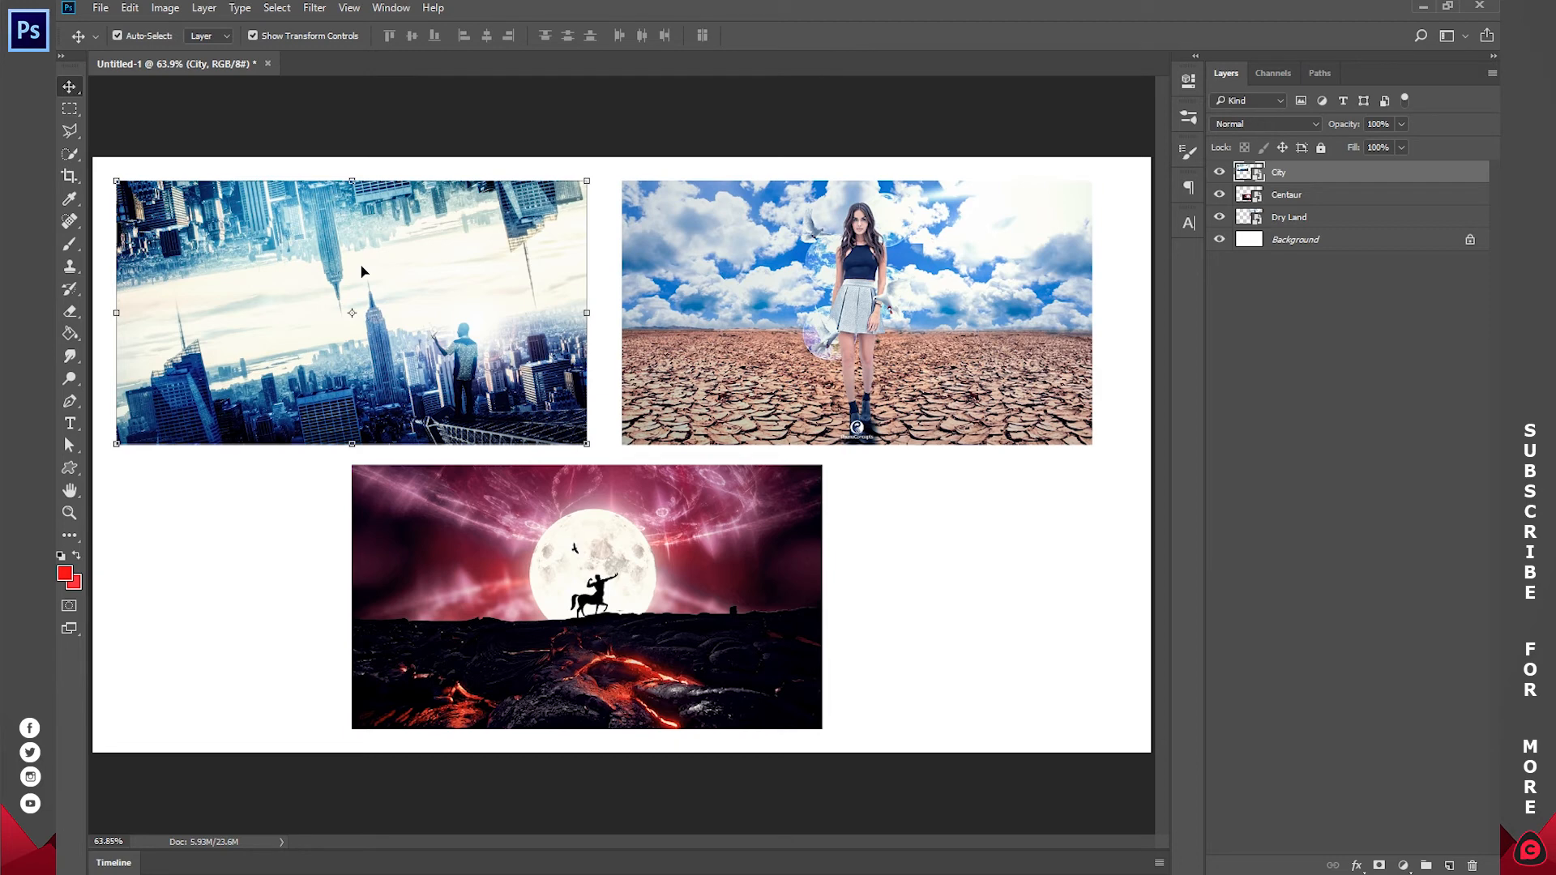
shift+click(540, 557)
mouse_move(531, 574)
mouse_down()
mouse_move(547, 509)
mouse_move(649, 515)
mouse_move(600, 585)
mouse_move(522, 574)
mouse_up()
click(990, 514)
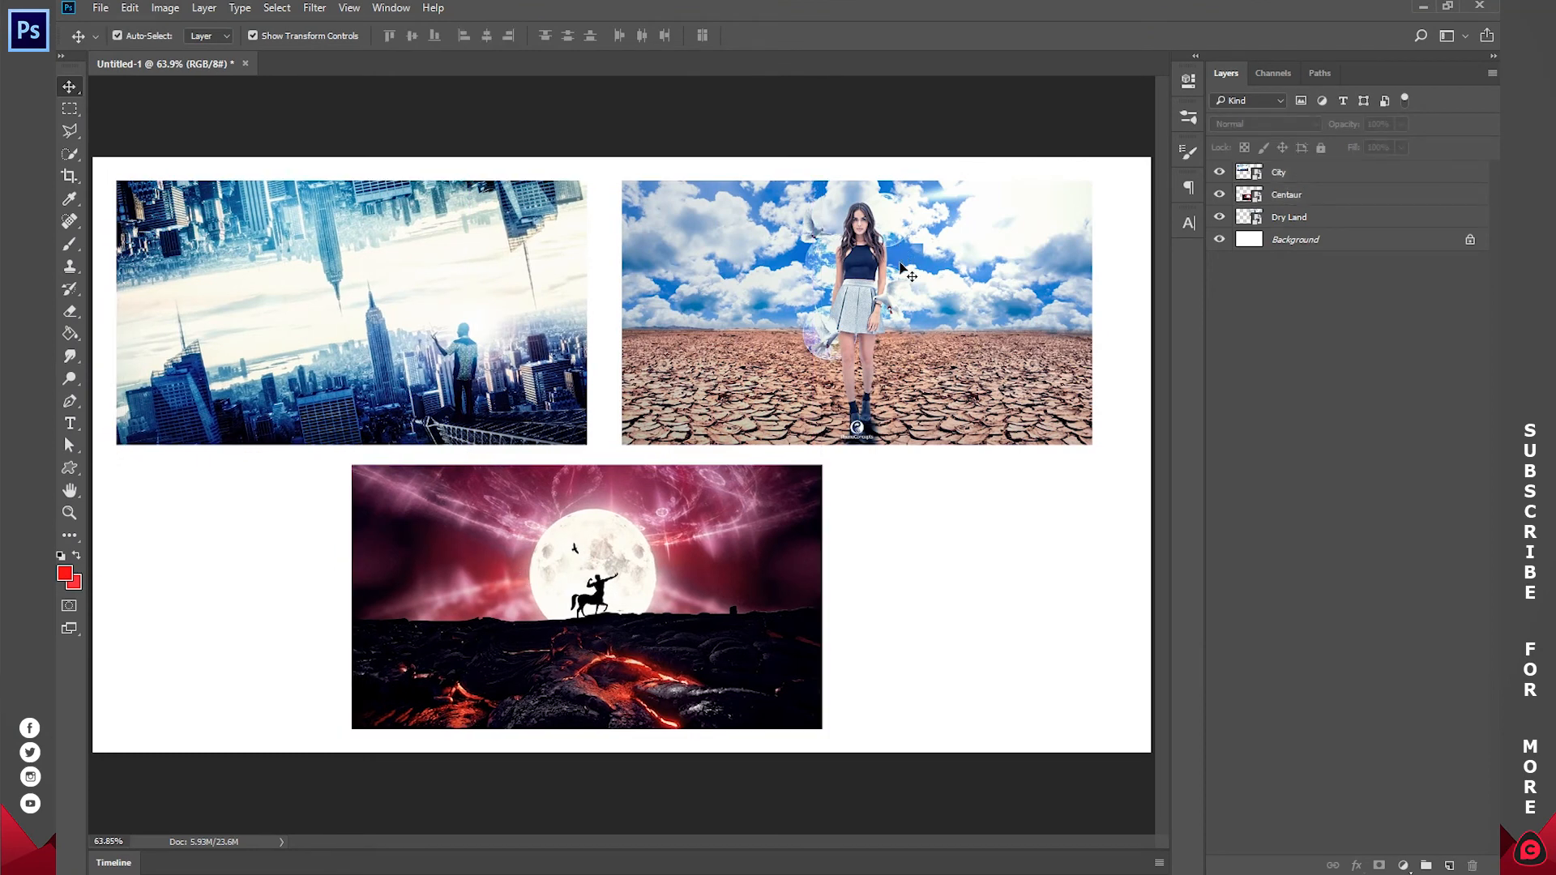
Select the Dry Land and City images together directly on the canvas and move them.
click(905, 271)
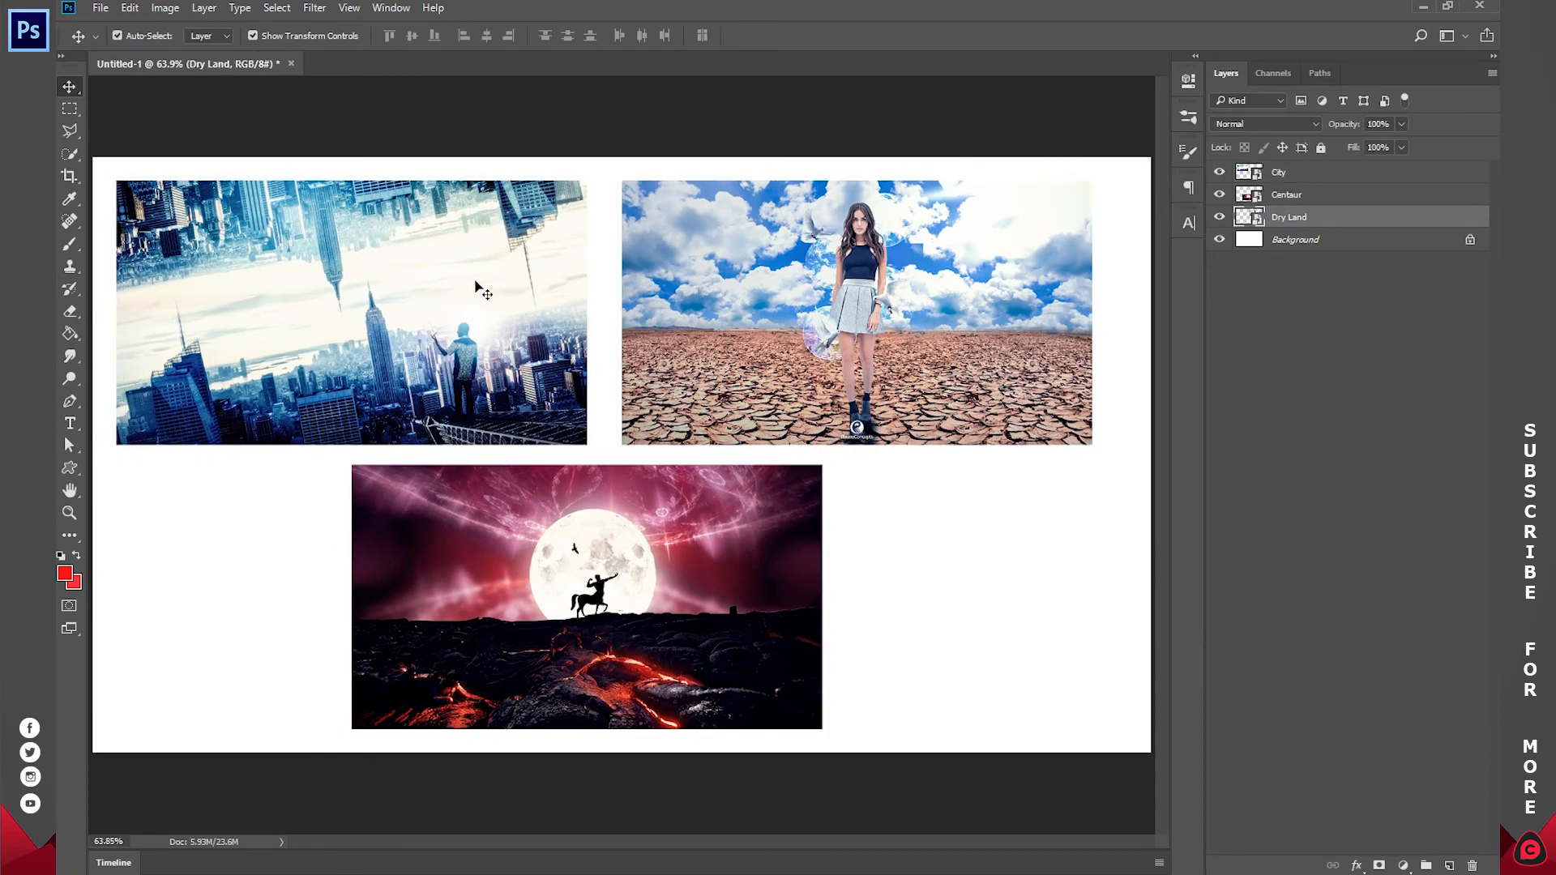
shift+click(483, 290)
drag(483, 290, 512, 234)
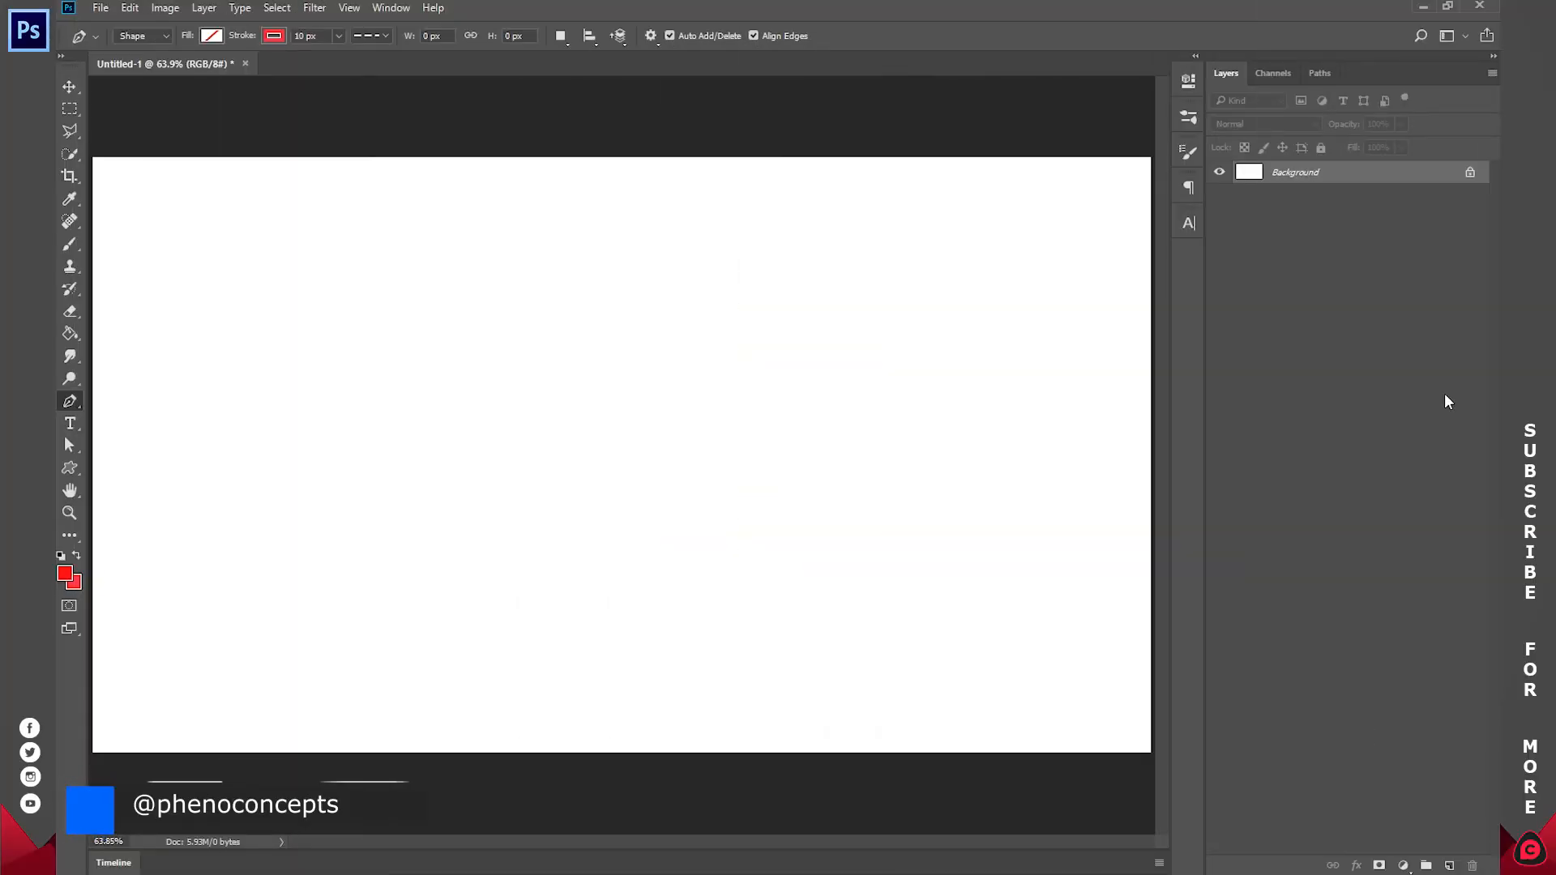
Draw an open wavy shape with the Pen tool using five anchor points, about 1399 px wide and 349 px high, with a dashed red stroke.
click(215, 326)
drag(336, 469, 382, 451)
drag(632, 358, 691, 430)
drag(815, 499, 906, 422)
drag(973, 366, 1000, 382)
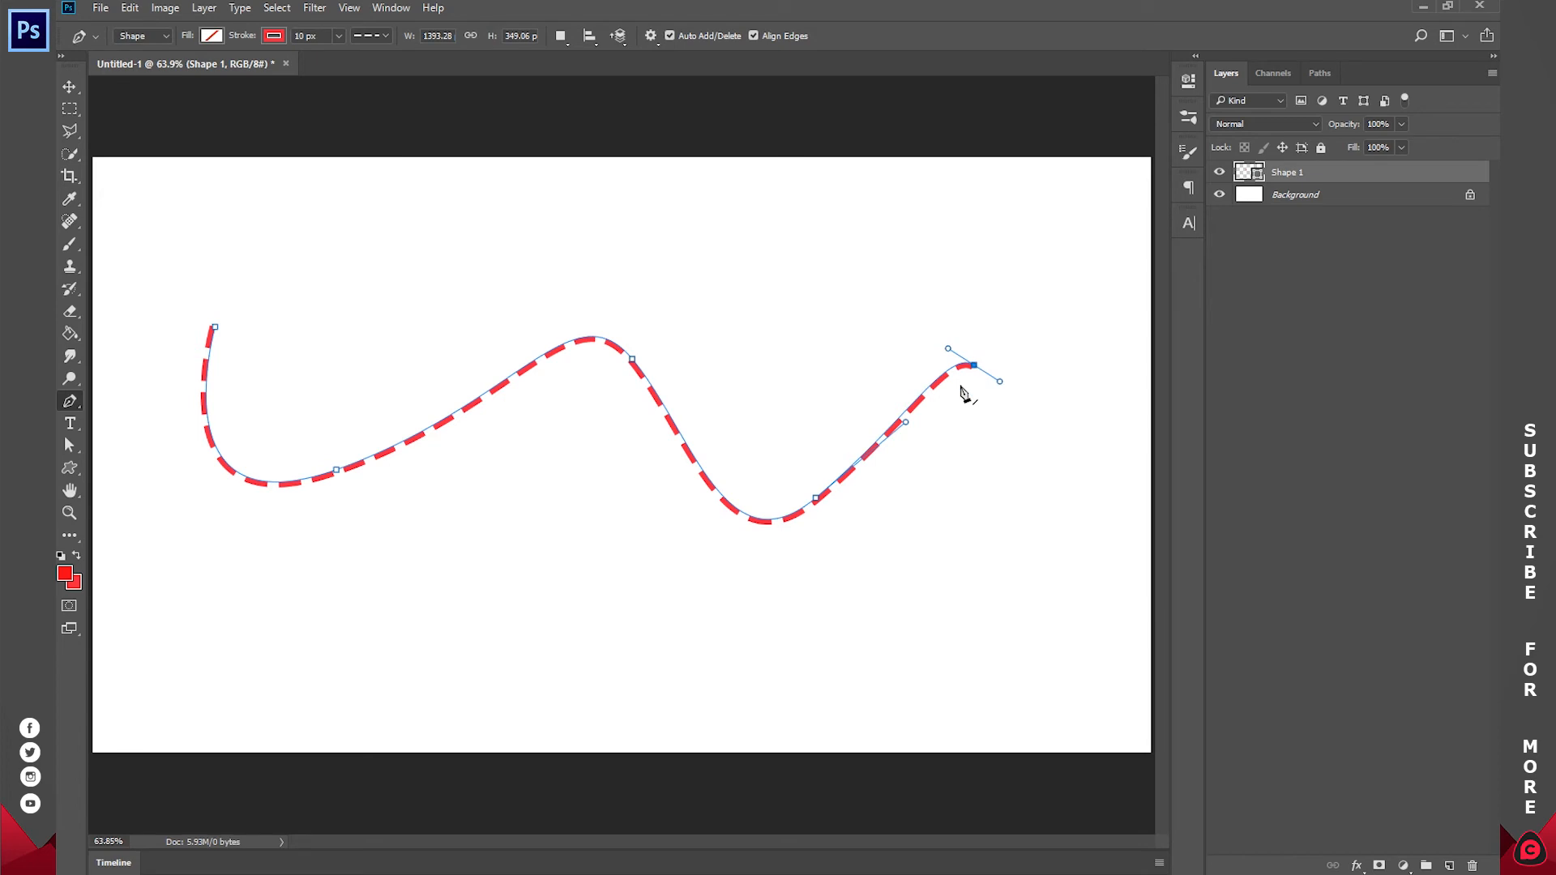
key(ctrl+z)
drag(977, 372, 1034, 446)
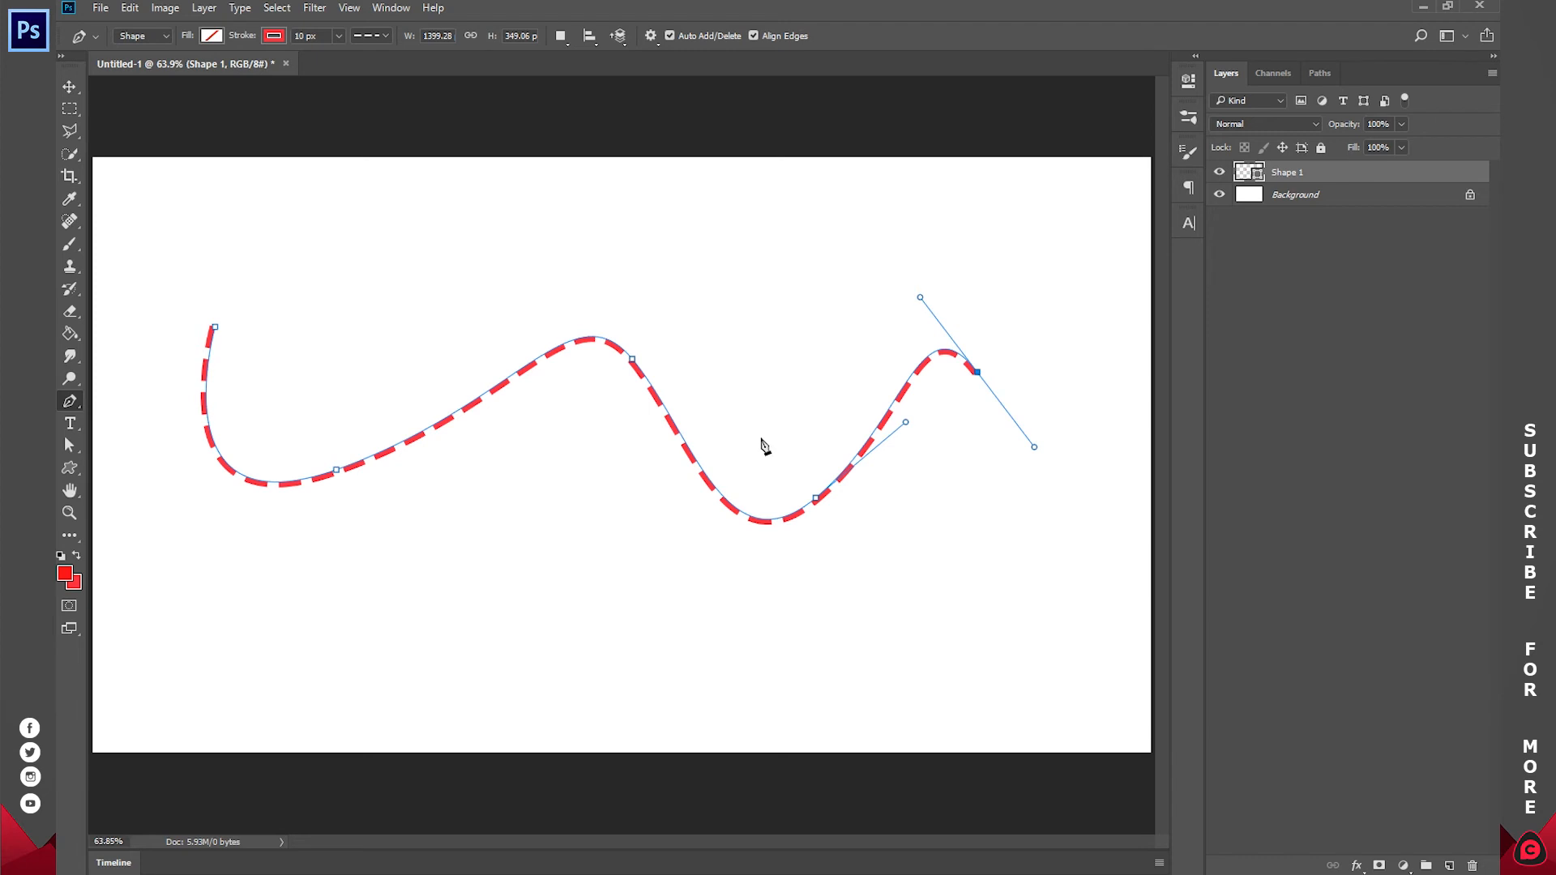
Move the curve's right end anchor outward with the Direct Selection tool, making the shape about 1516 px wide.
click(72, 448)
right_click(72, 447)
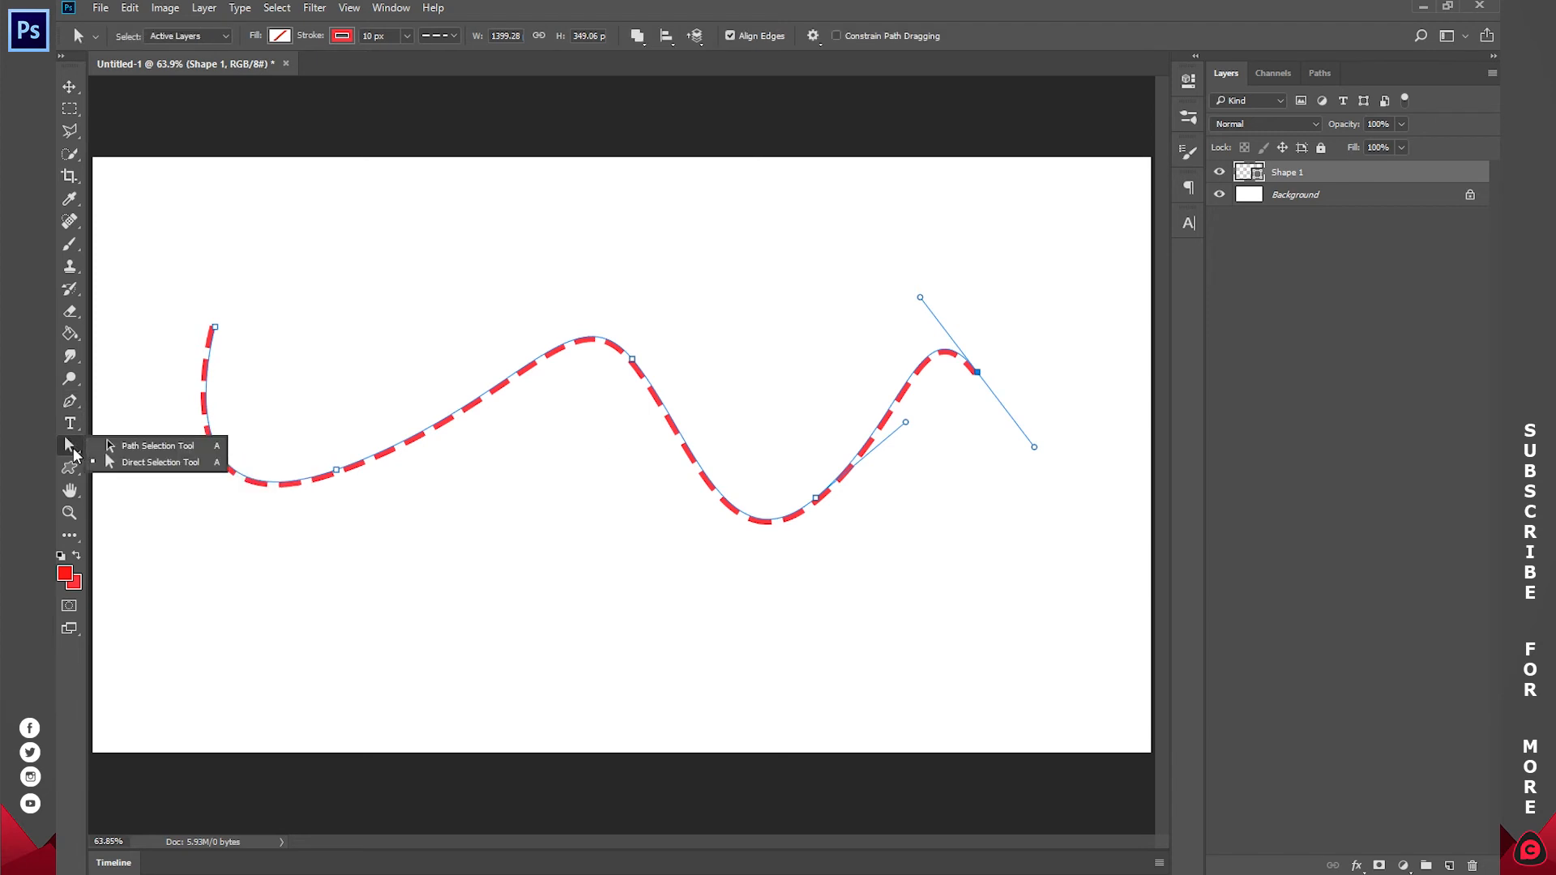
click(156, 473)
drag(996, 379, 1042, 382)
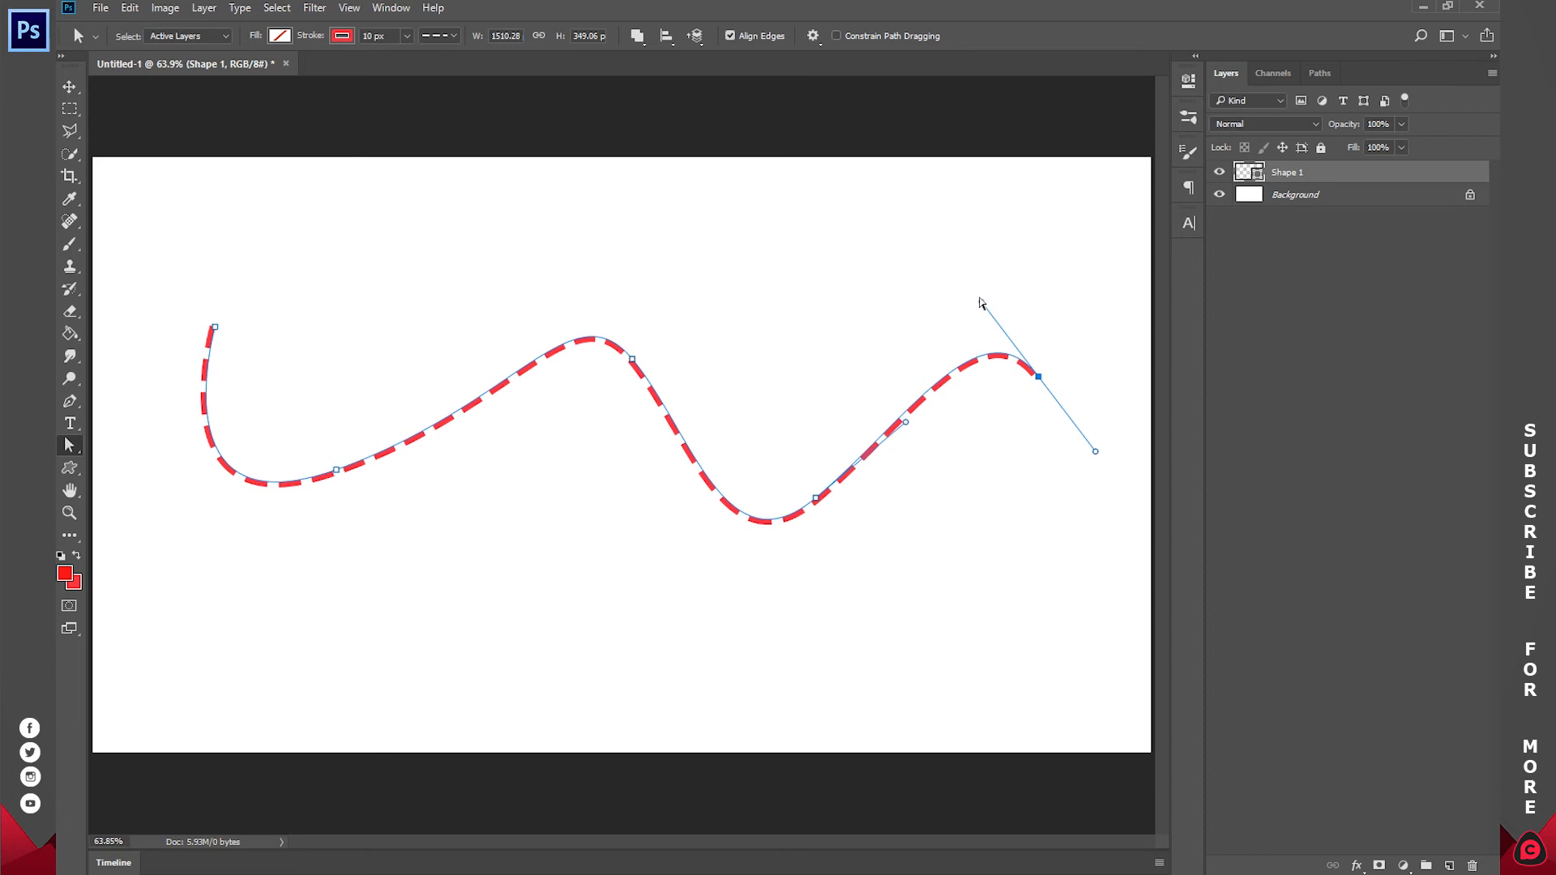
click(989, 319)
click(1029, 376)
mouse_move(1032, 375)
mouse_down()
mouse_move(1019, 393)
mouse_move(1042, 386)
mouse_up()
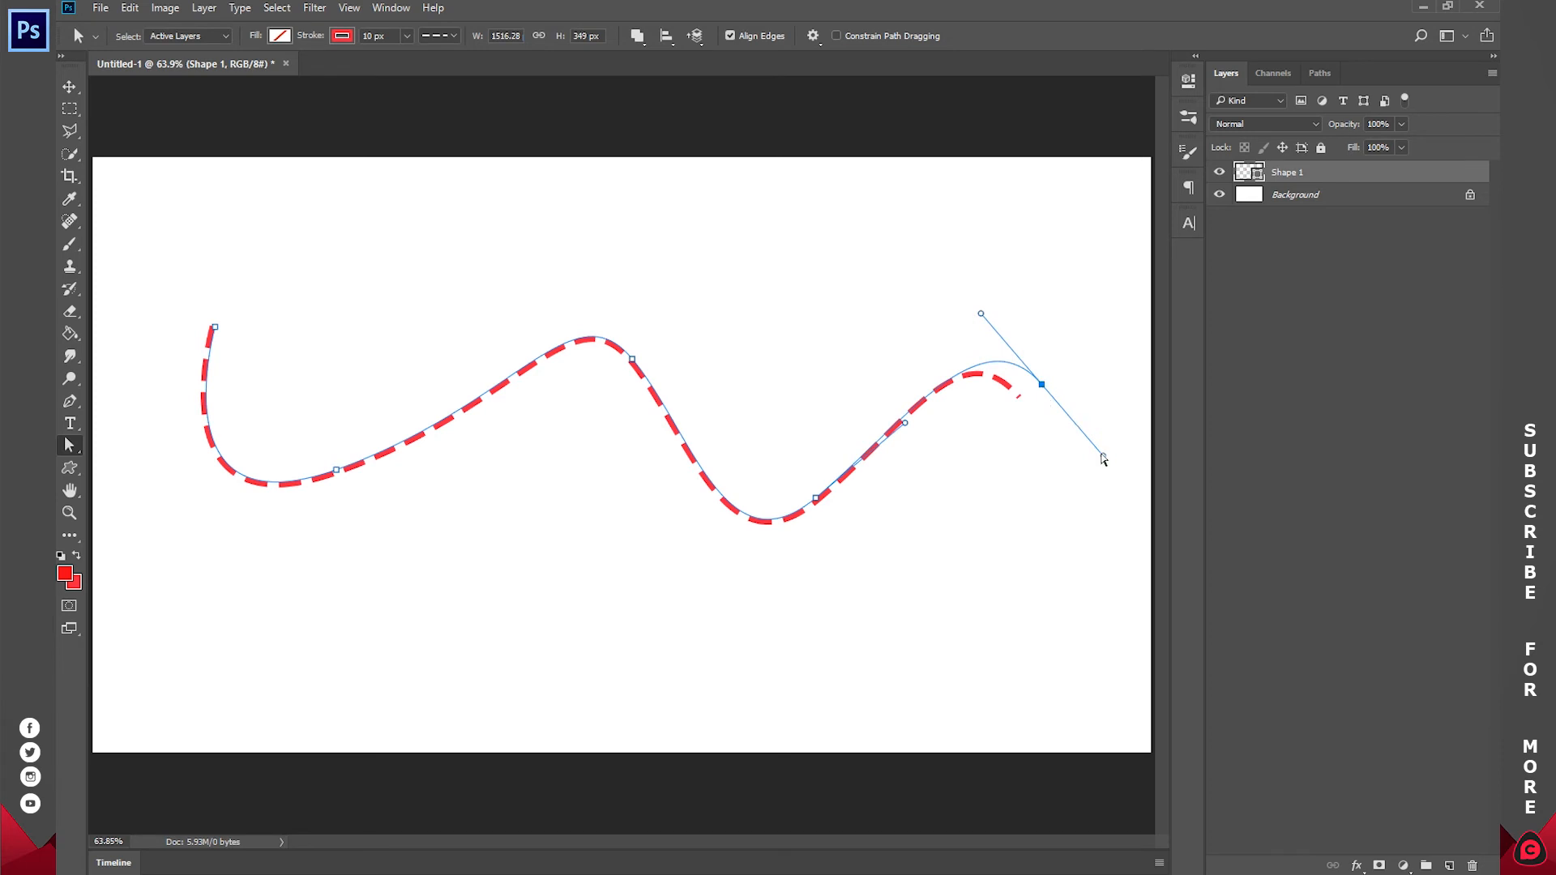
Reshape the curve by turning its end handle inward, raising the second trough's anchor and shifting the middle crest's anchor down and left.
drag(1103, 460, 1021, 477)
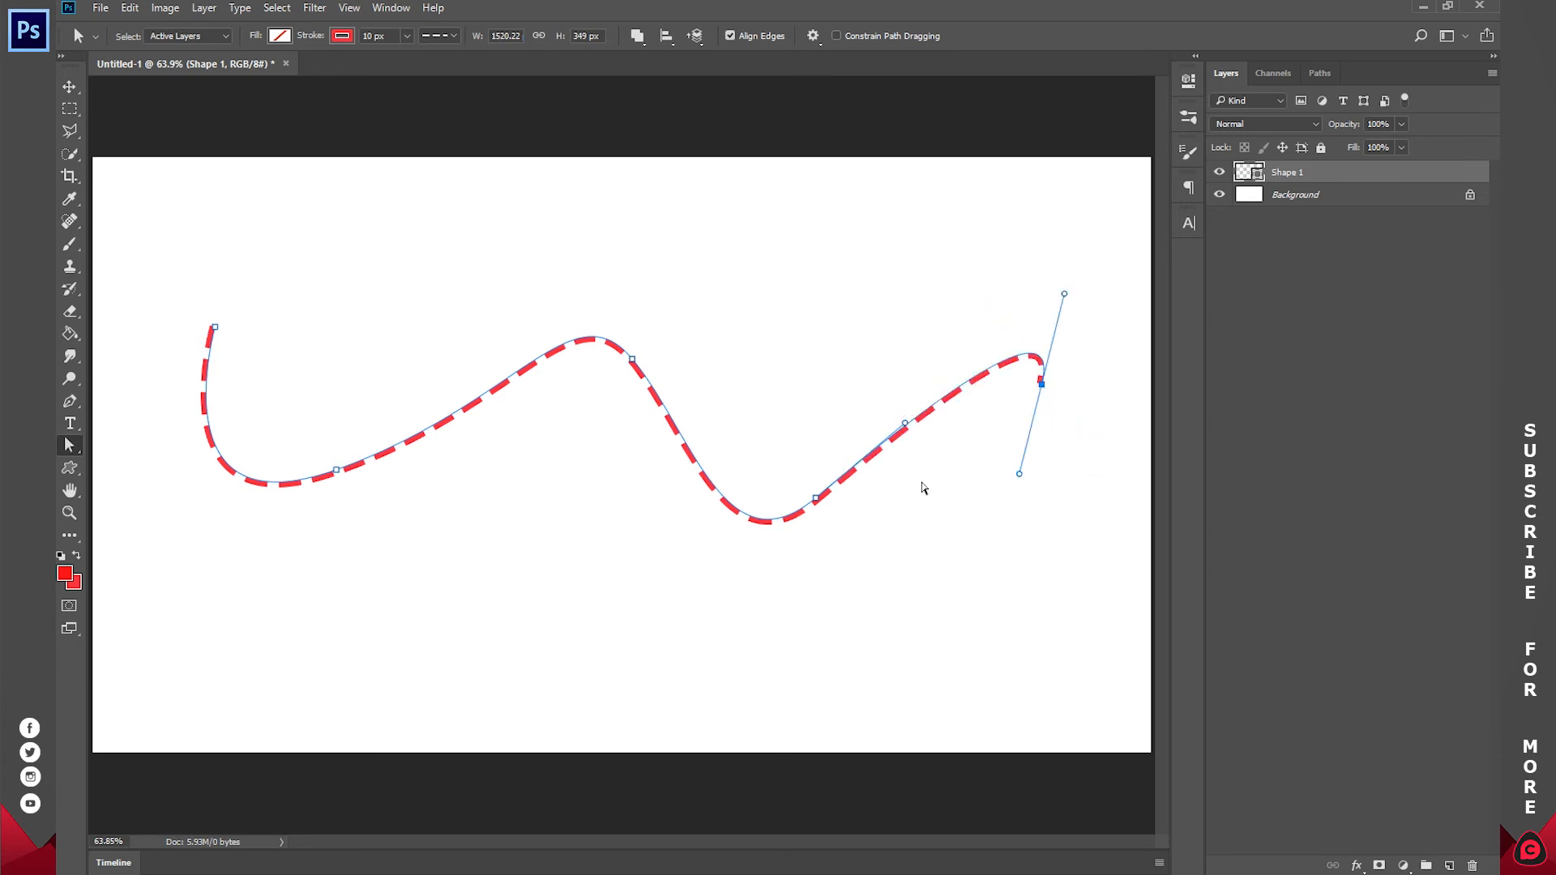
drag(814, 500, 811, 457)
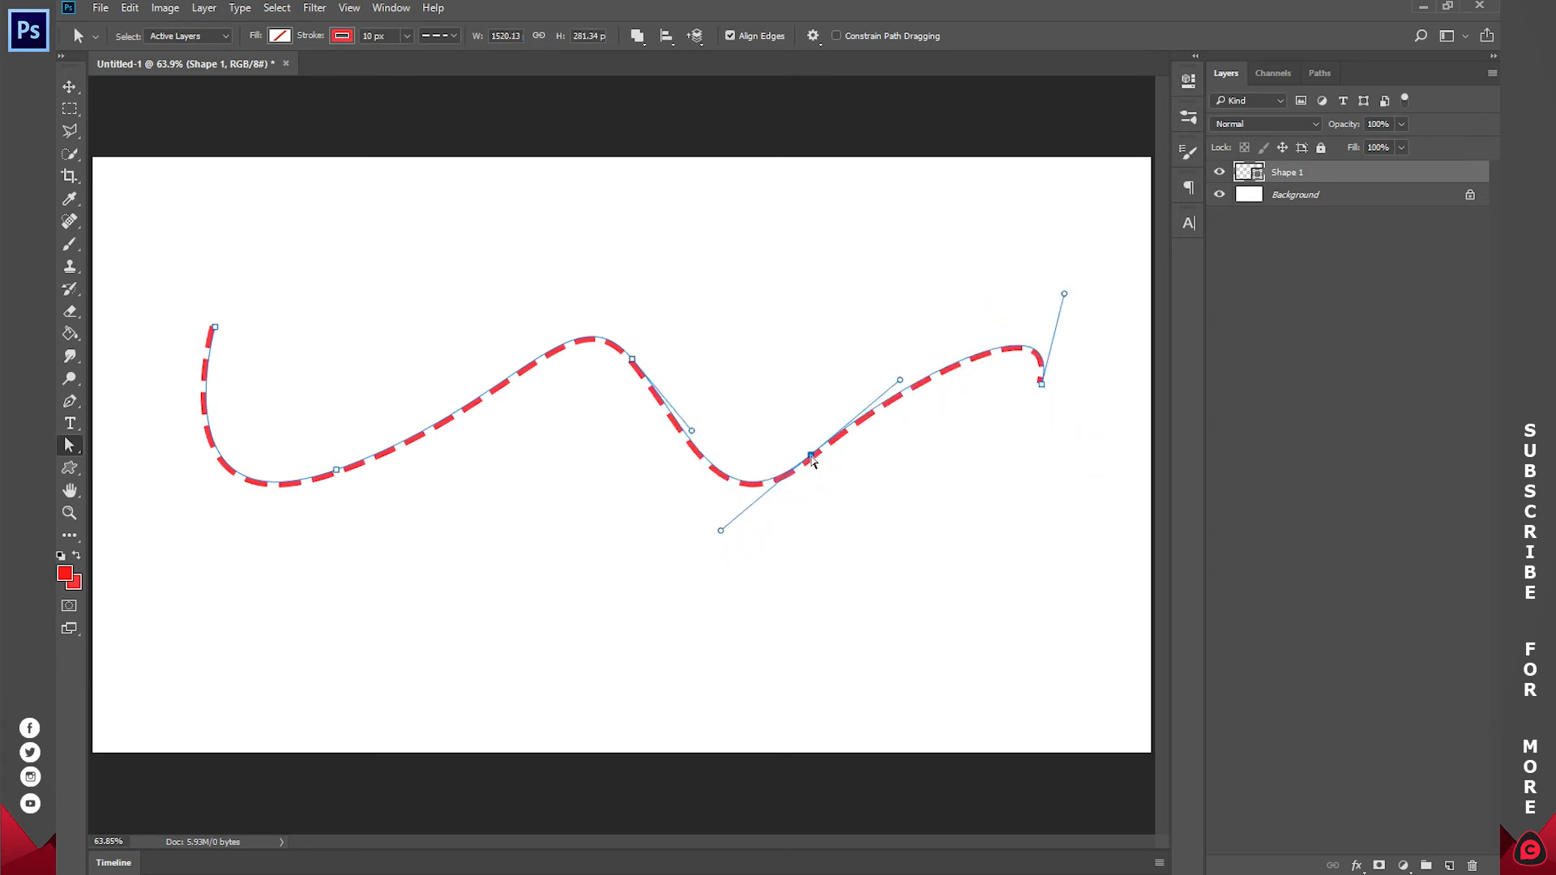
drag(630, 360, 582, 405)
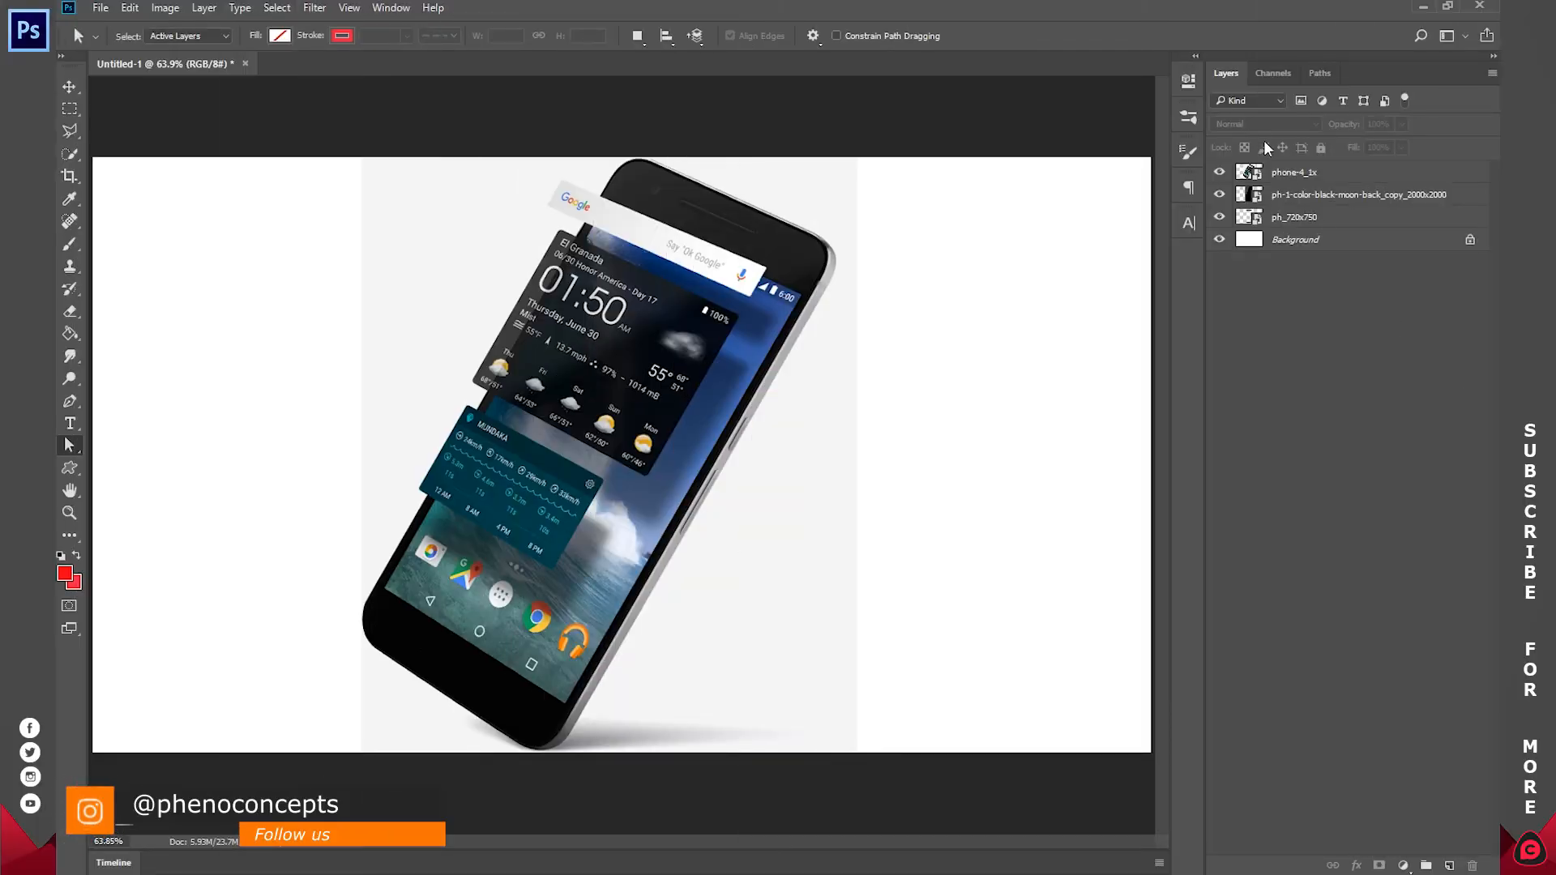
Try hiding the three phone layers in one sweep and toggling the phone-4_1x layer, leaving them all shown.
drag(1219, 173, 1218, 215)
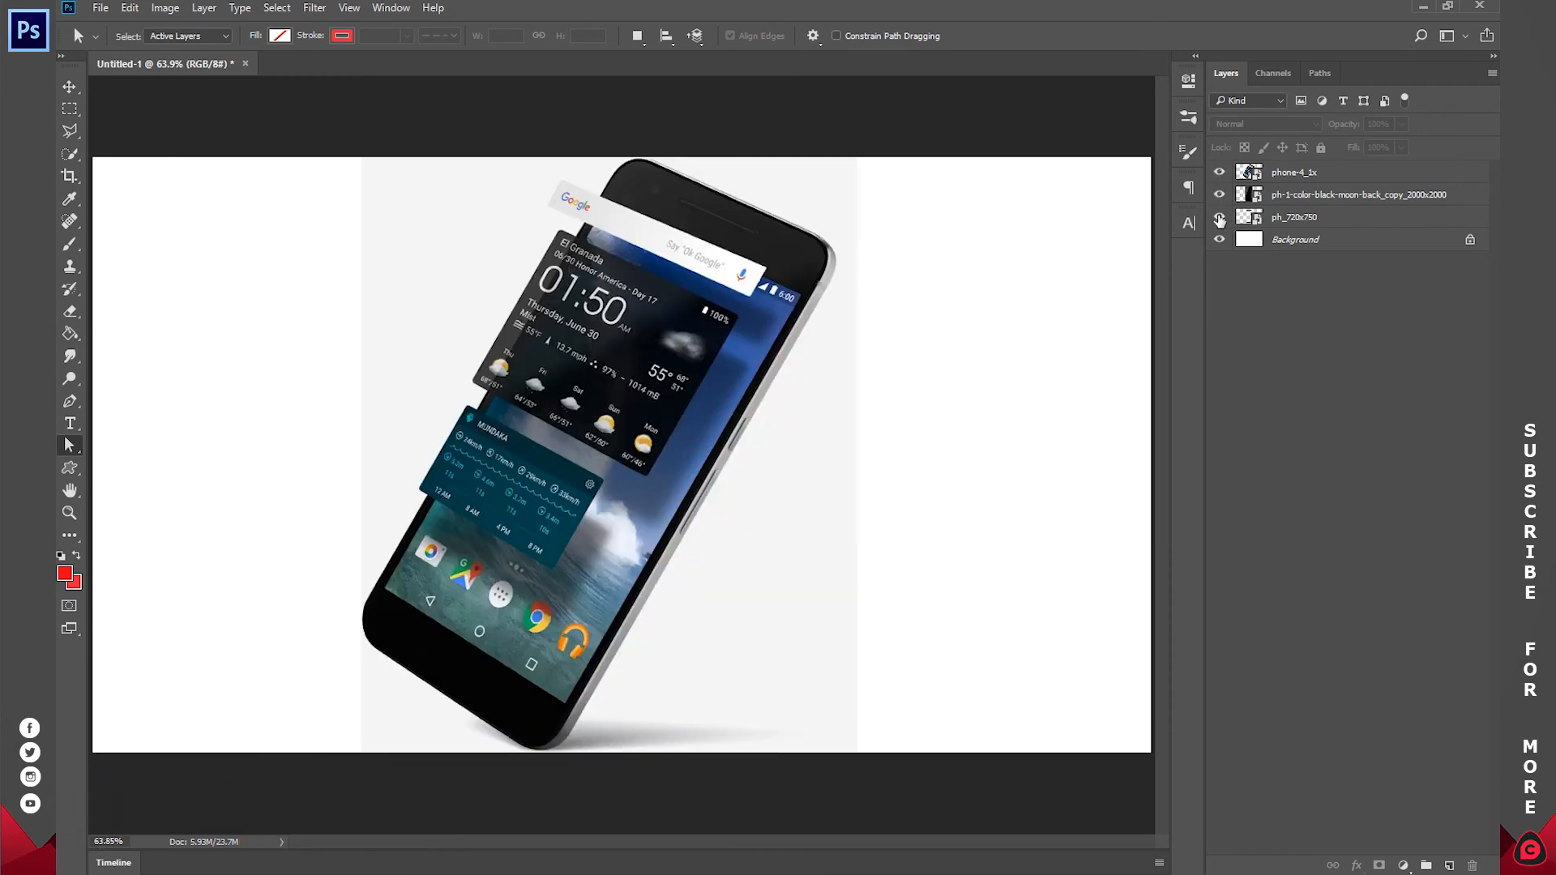
click(1220, 173)
click(1220, 173)
Hide the Background layer and all three phone layers, and select phone-4_1x.
click(1220, 239)
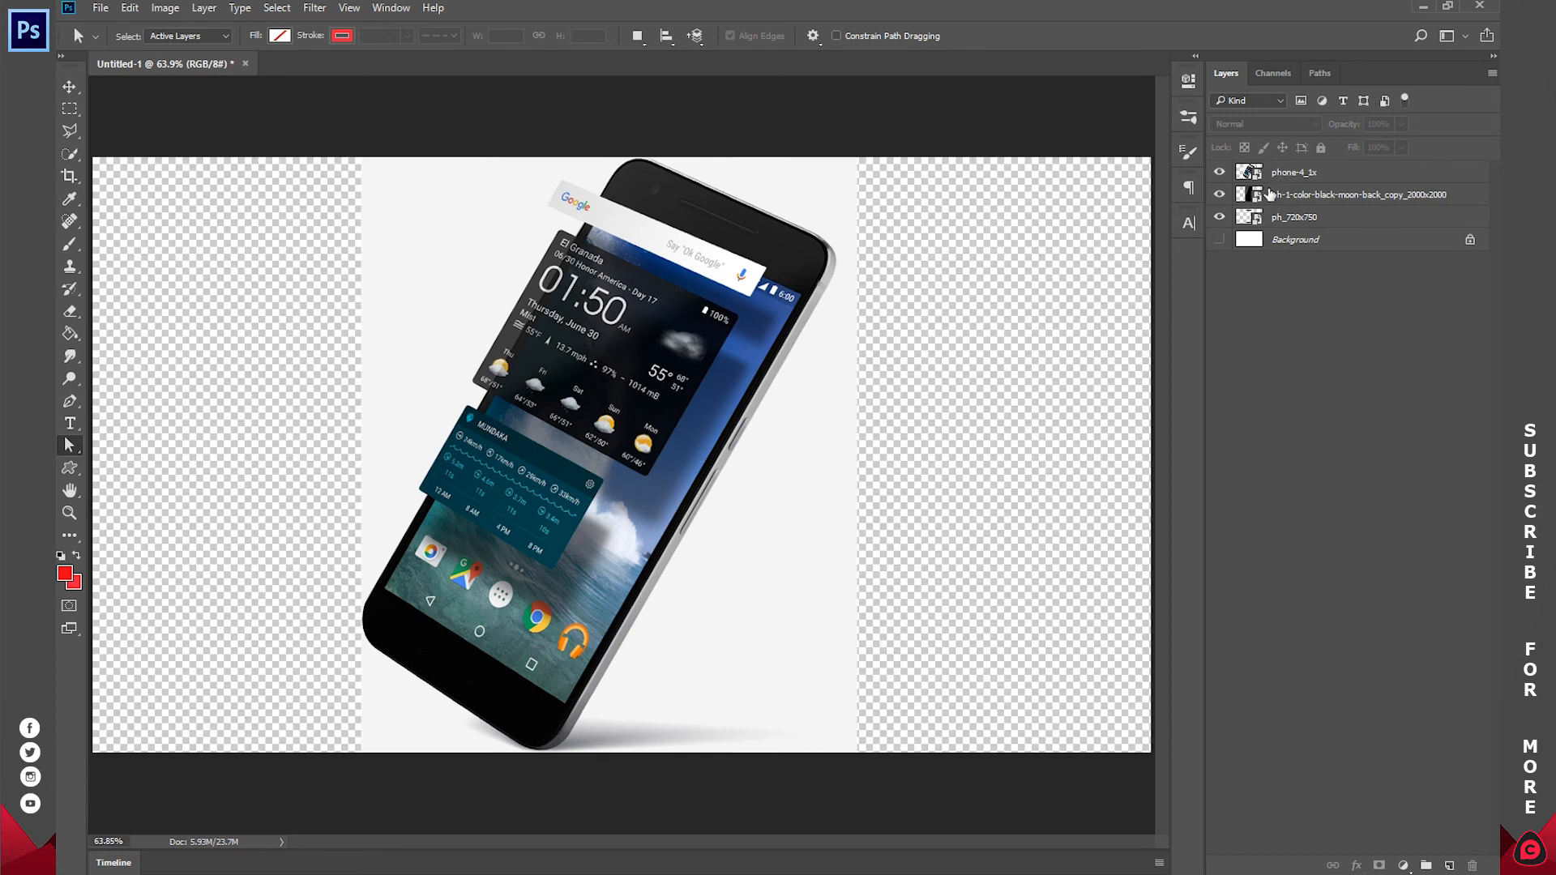
drag(1220, 194, 1223, 230)
click(1278, 170)
click(1220, 173)
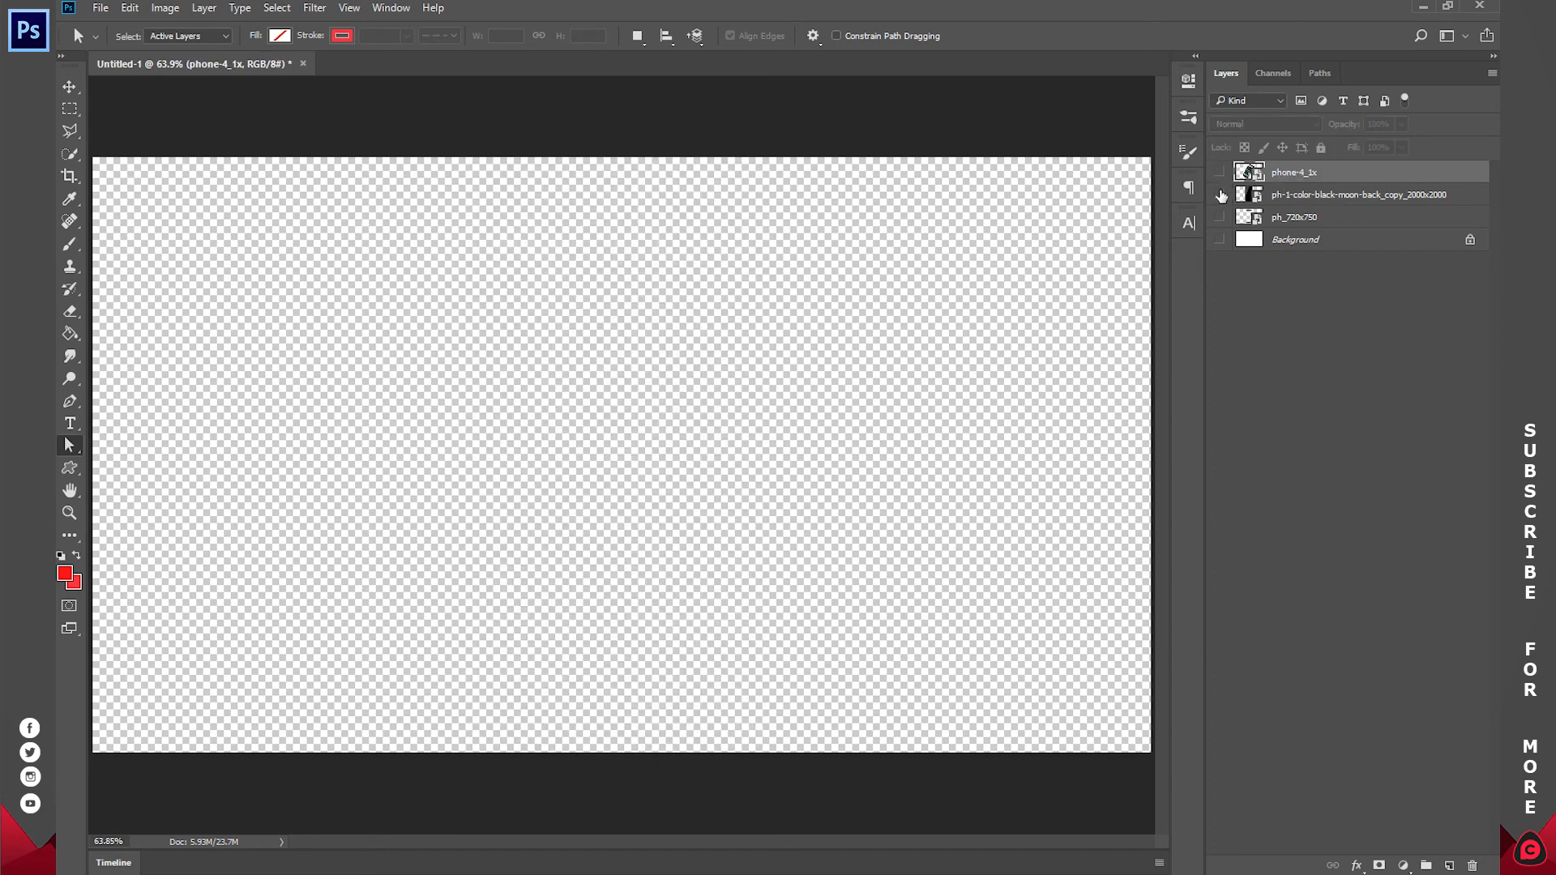
Preview the black phone-back layer on its own, and make all three phone layers visible with the Background hidden.
click(1220, 194)
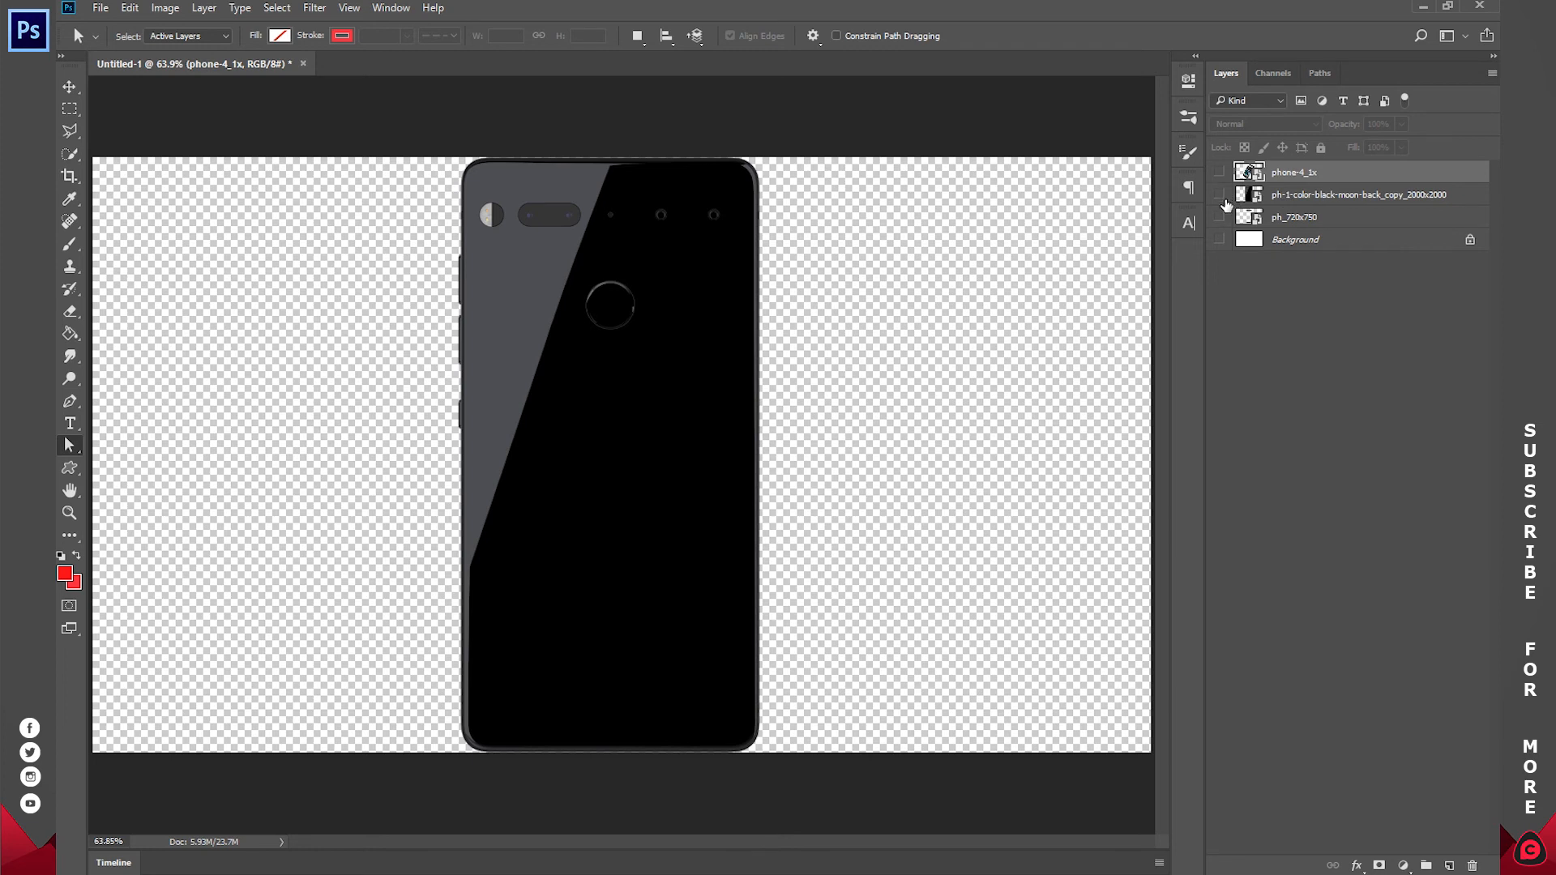
click(1220, 195)
click(1219, 218)
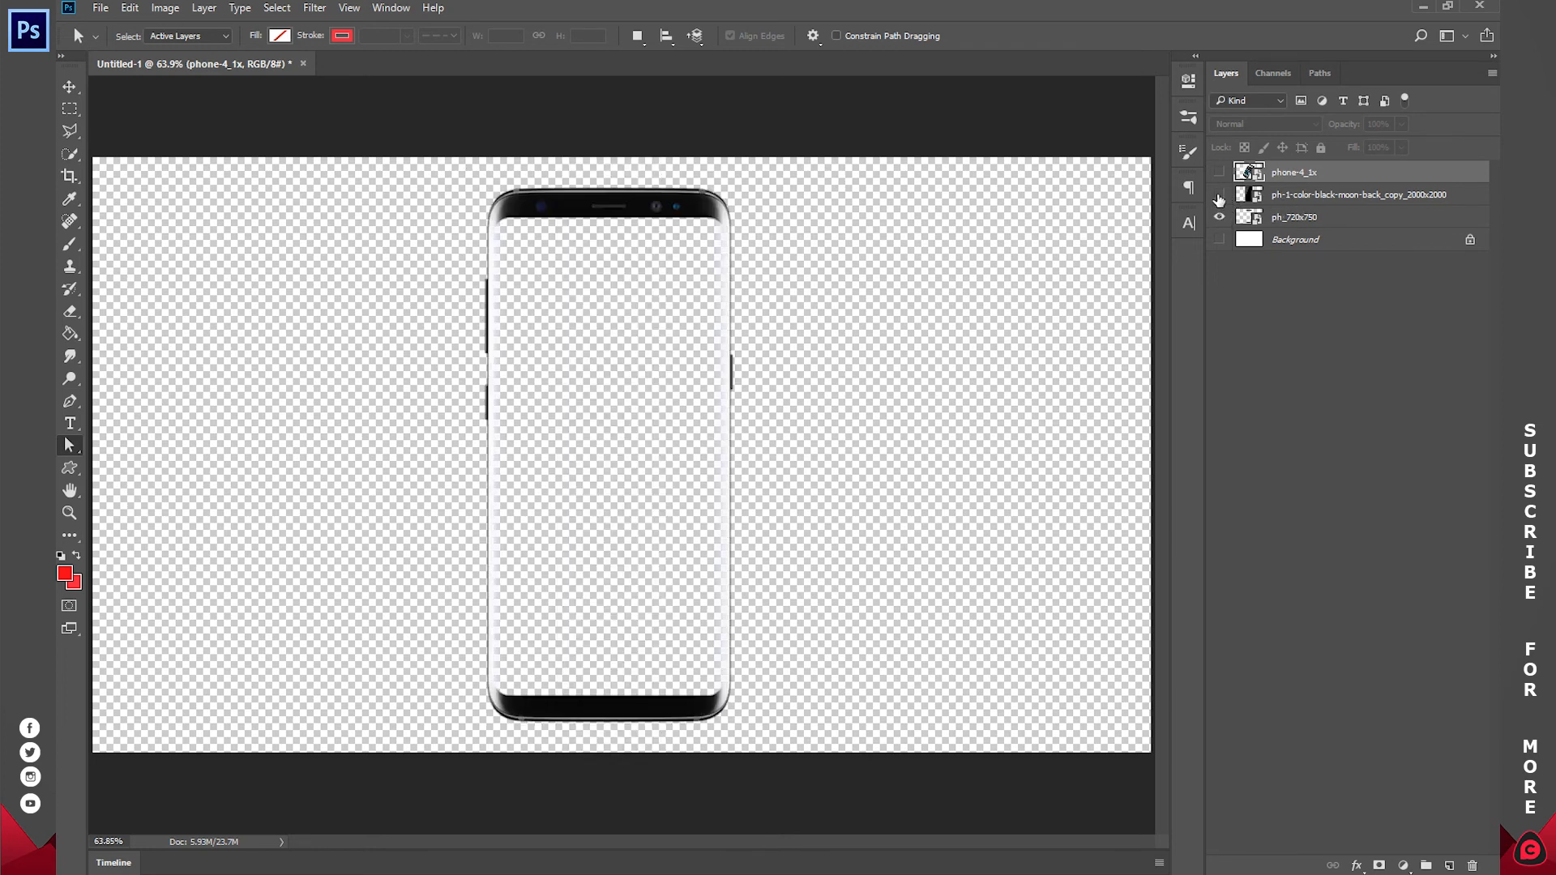
drag(1218, 196, 1220, 171)
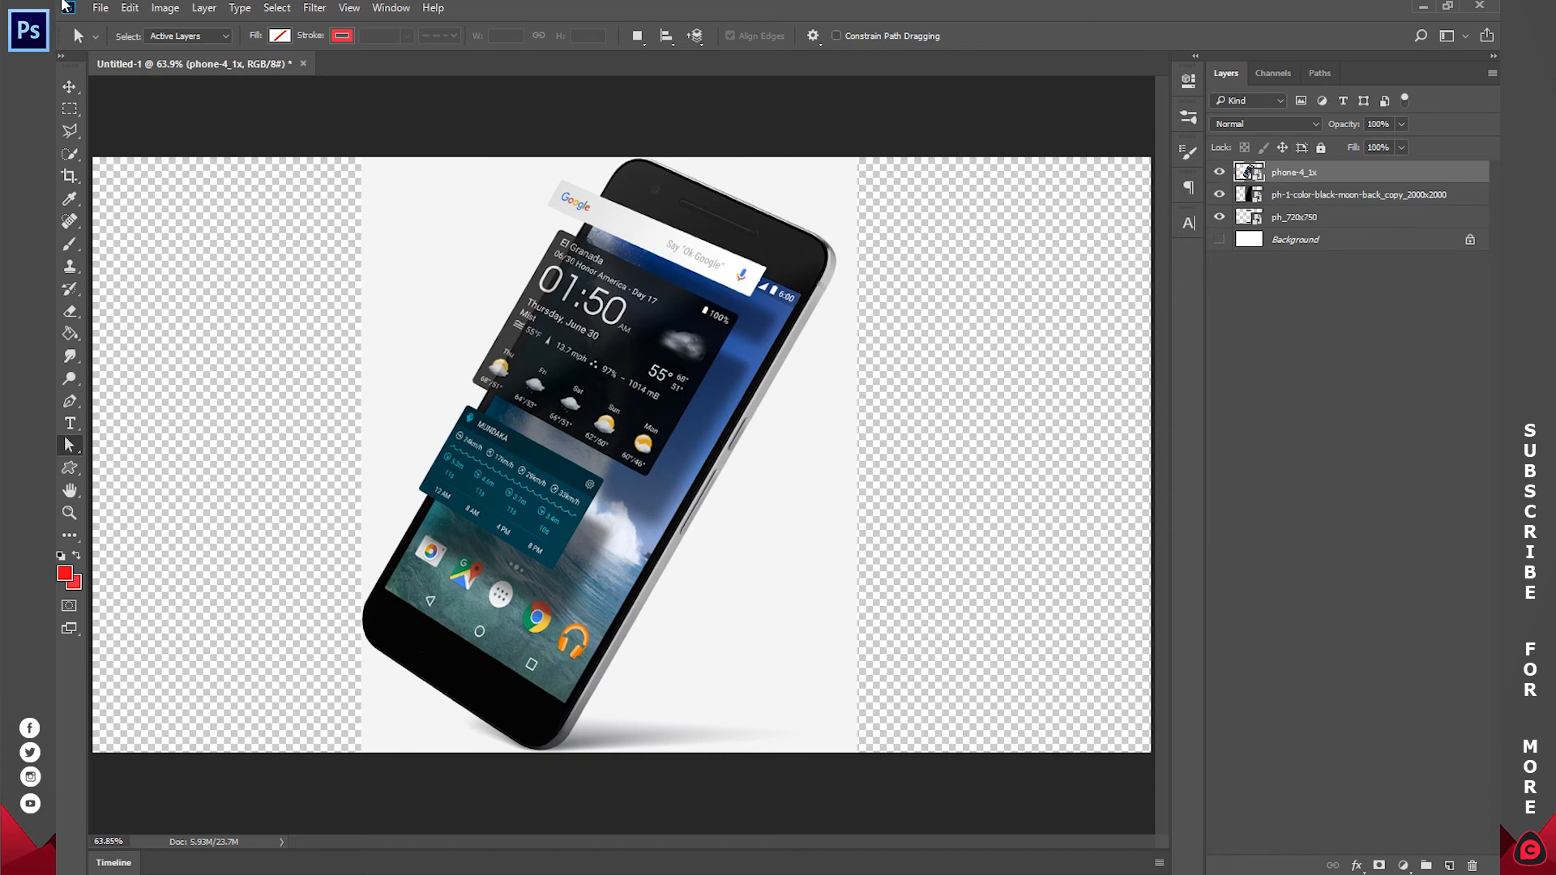
Start exporting the document's layers to separate files and choose the PhenoConcepts (D:) drive as the destination.
click(100, 8)
mouse_move(144, 247)
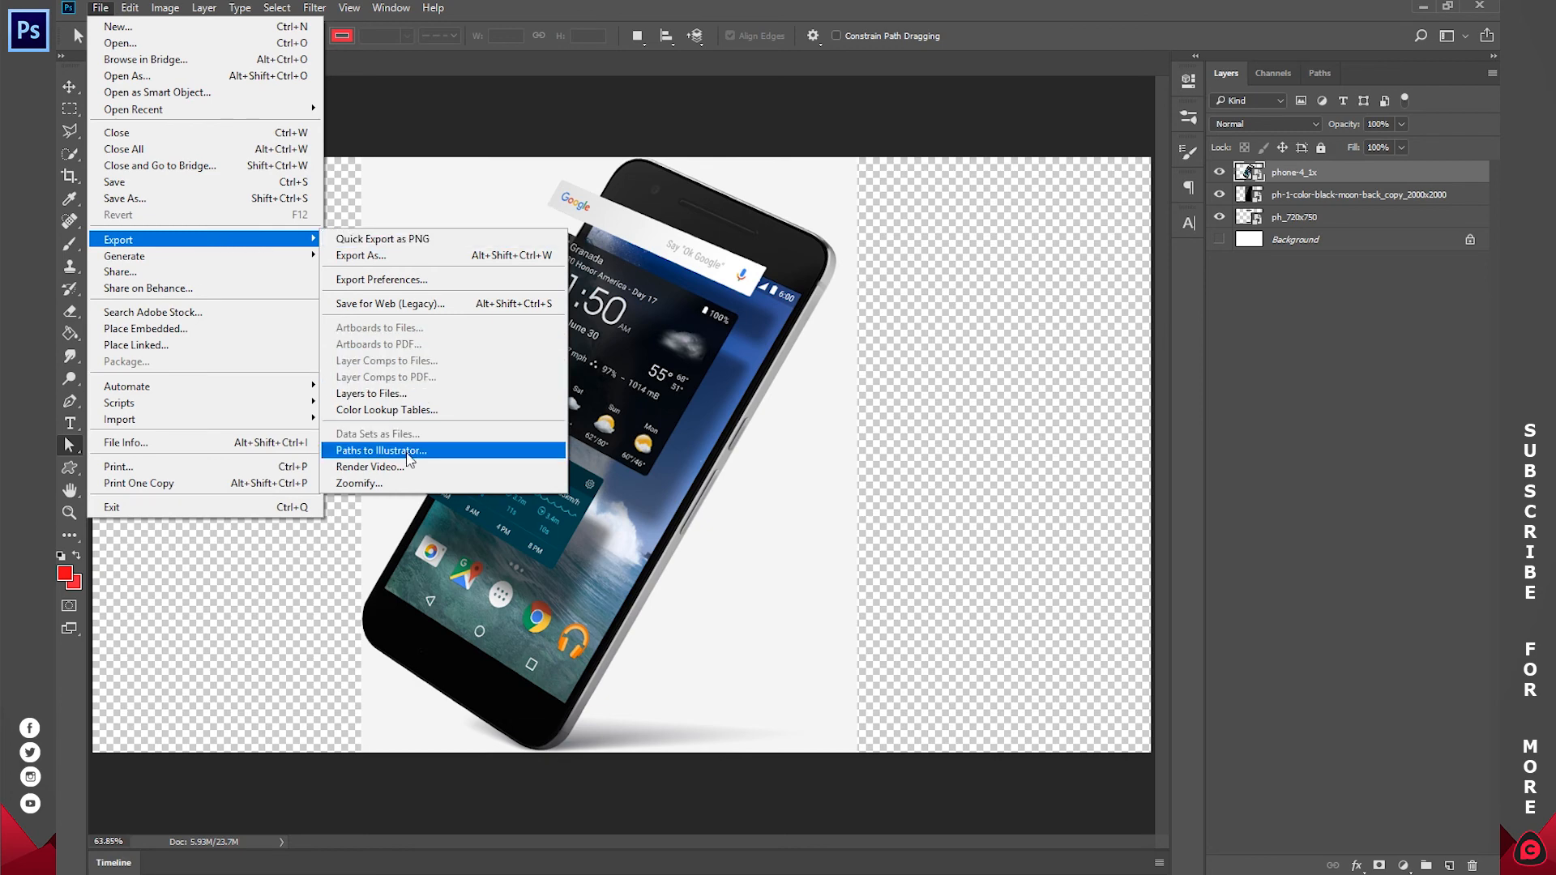
click(388, 396)
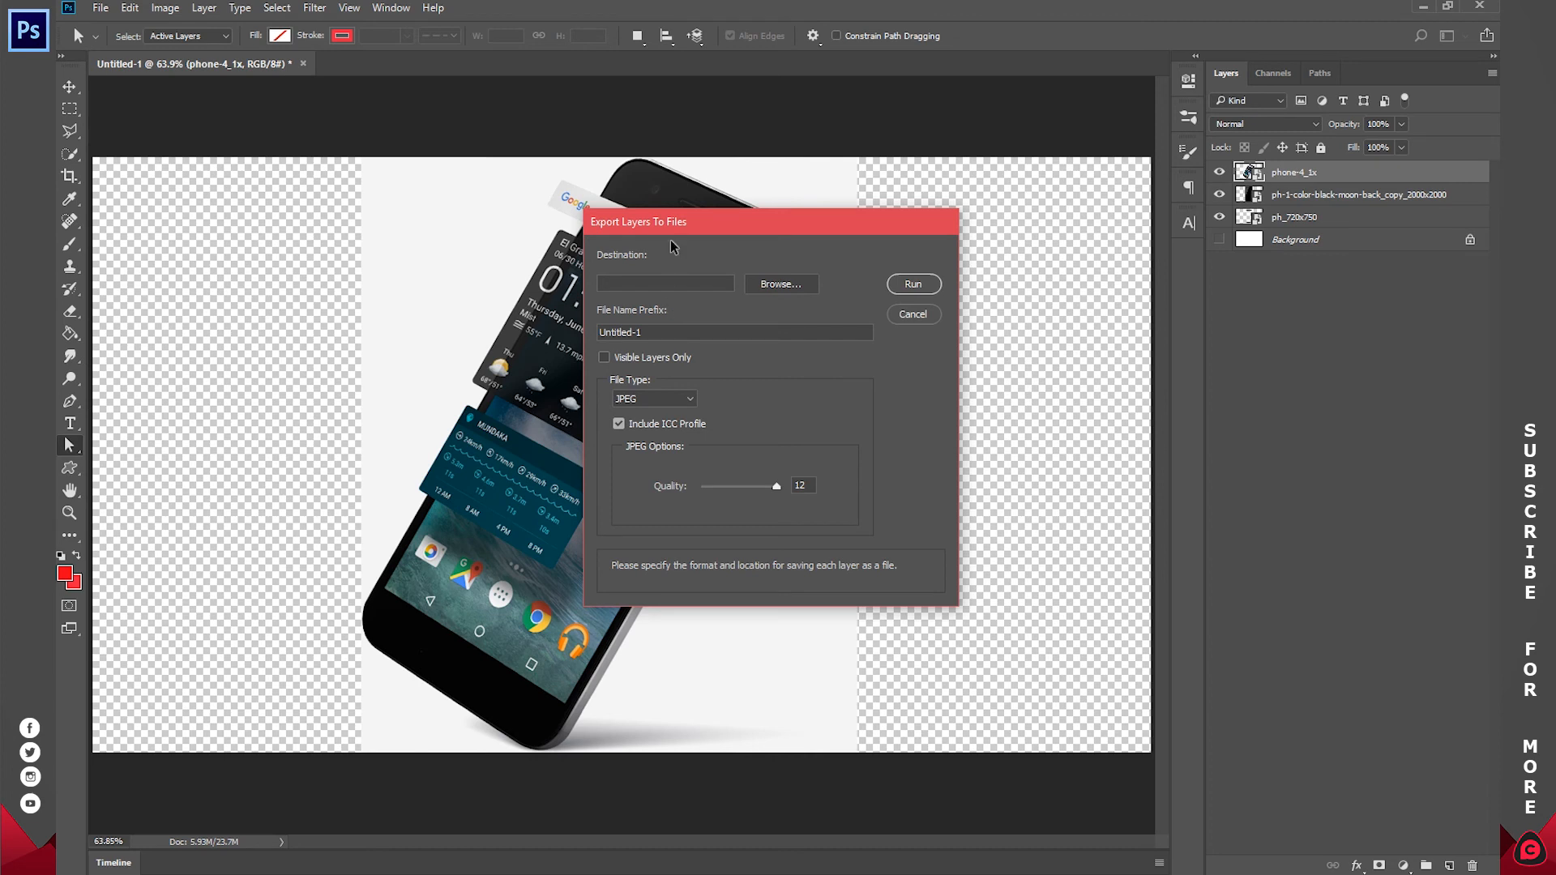
drag(685, 225, 621, 210)
click(729, 272)
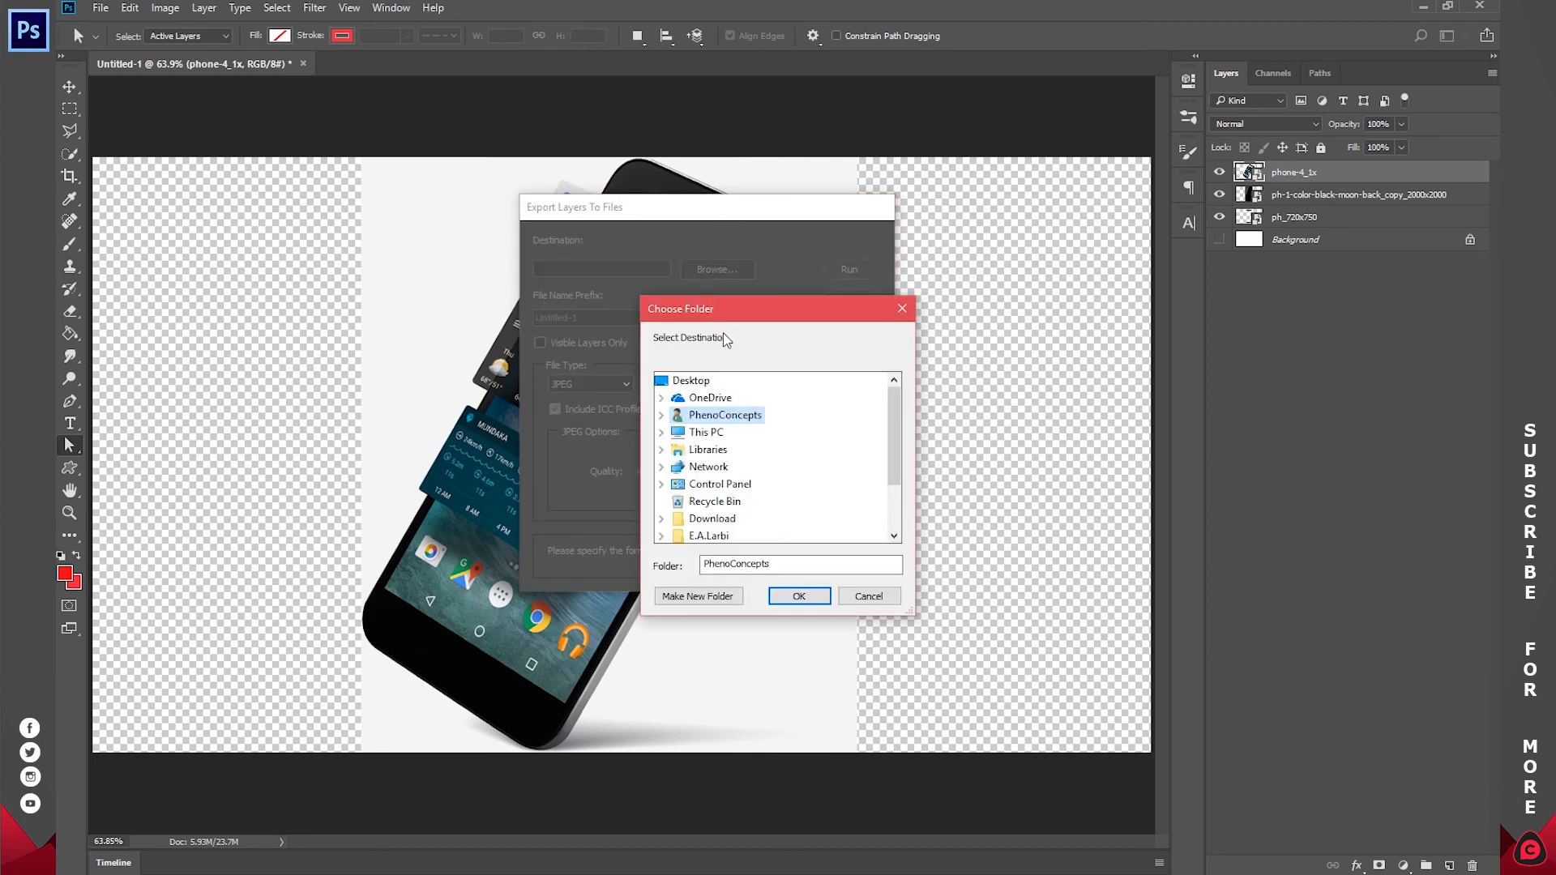
drag(713, 296, 610, 217)
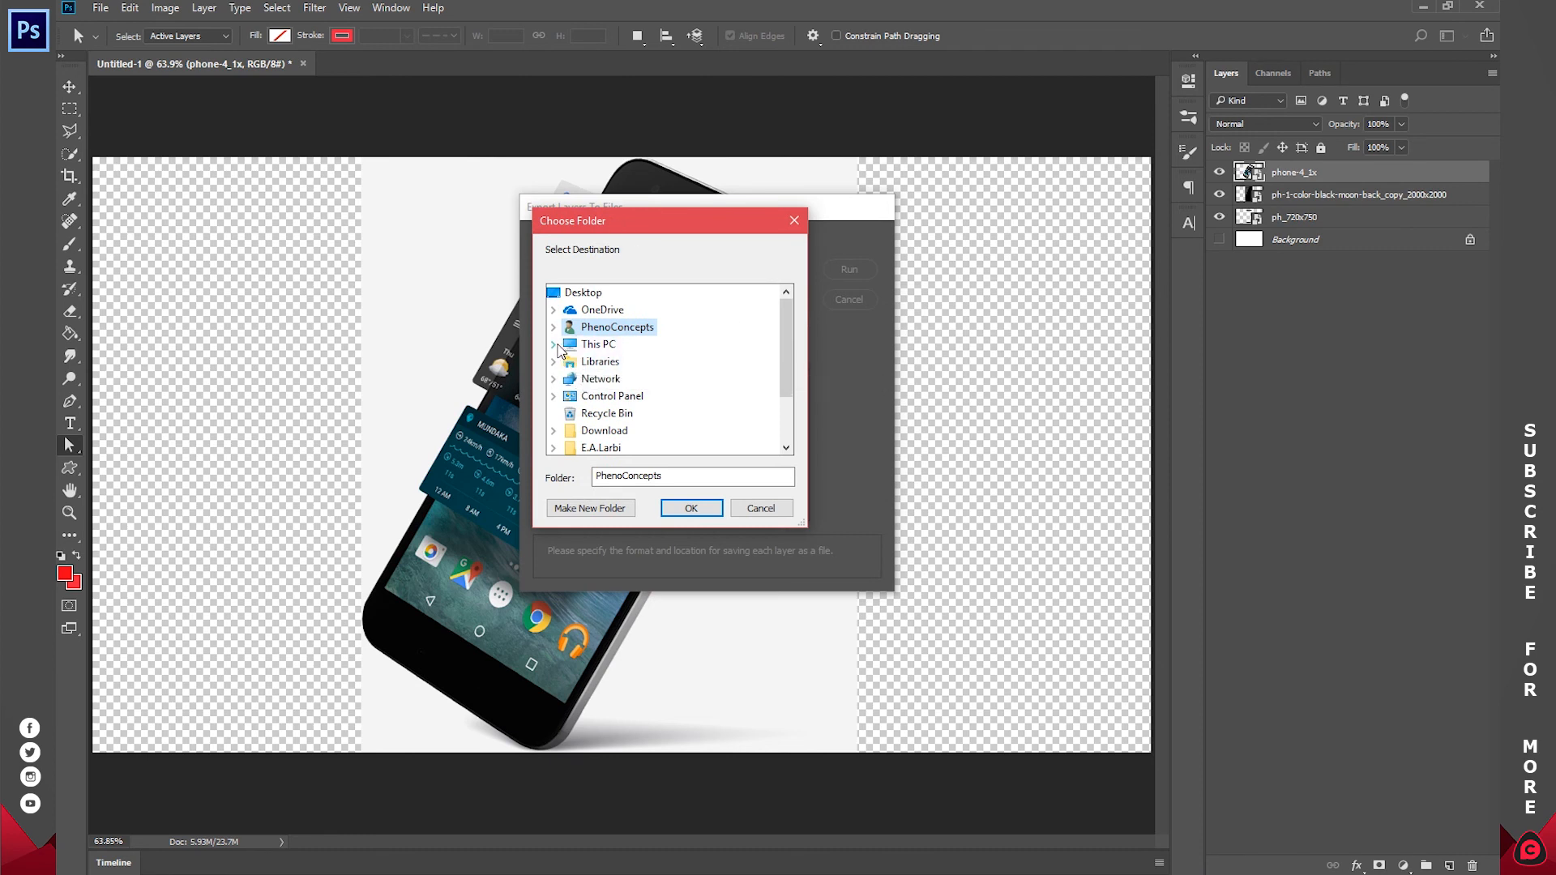
click(557, 345)
scroll(613, 435, down, 2)
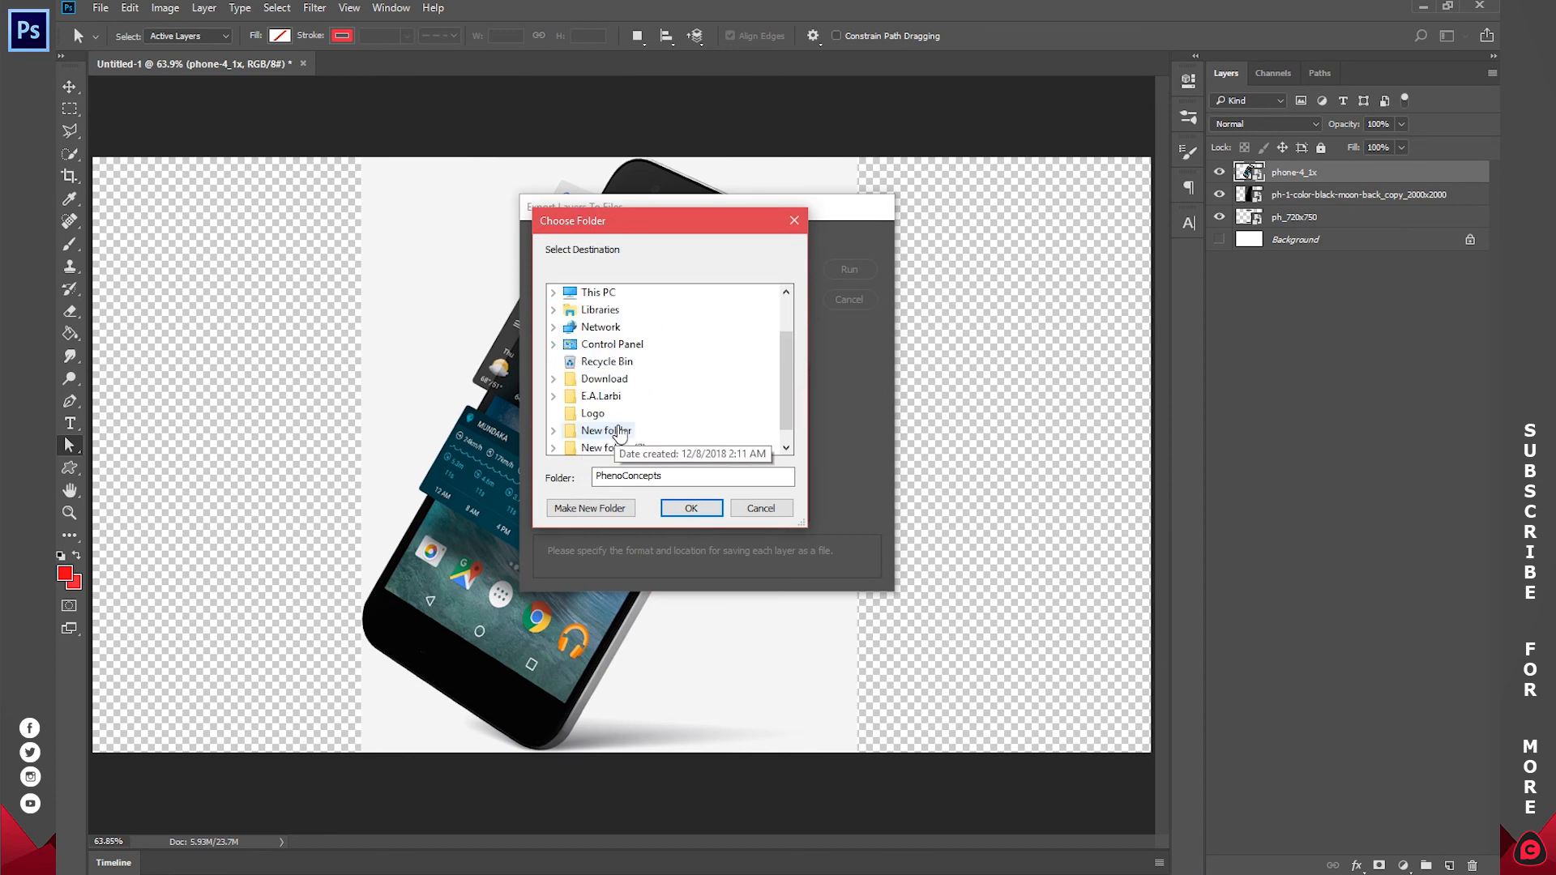
click(629, 413)
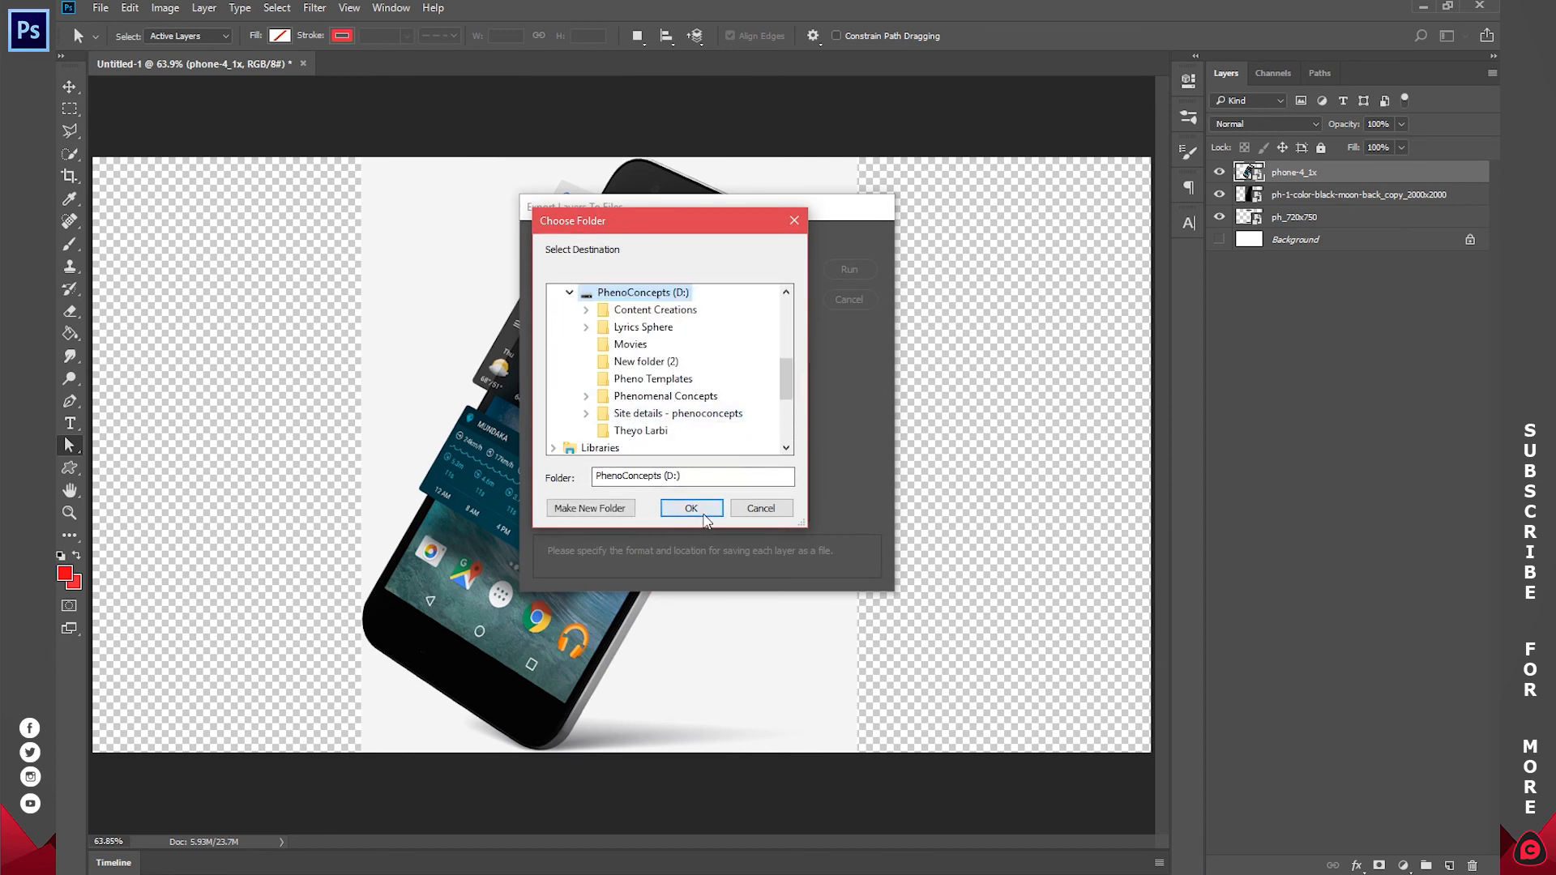
click(691, 508)
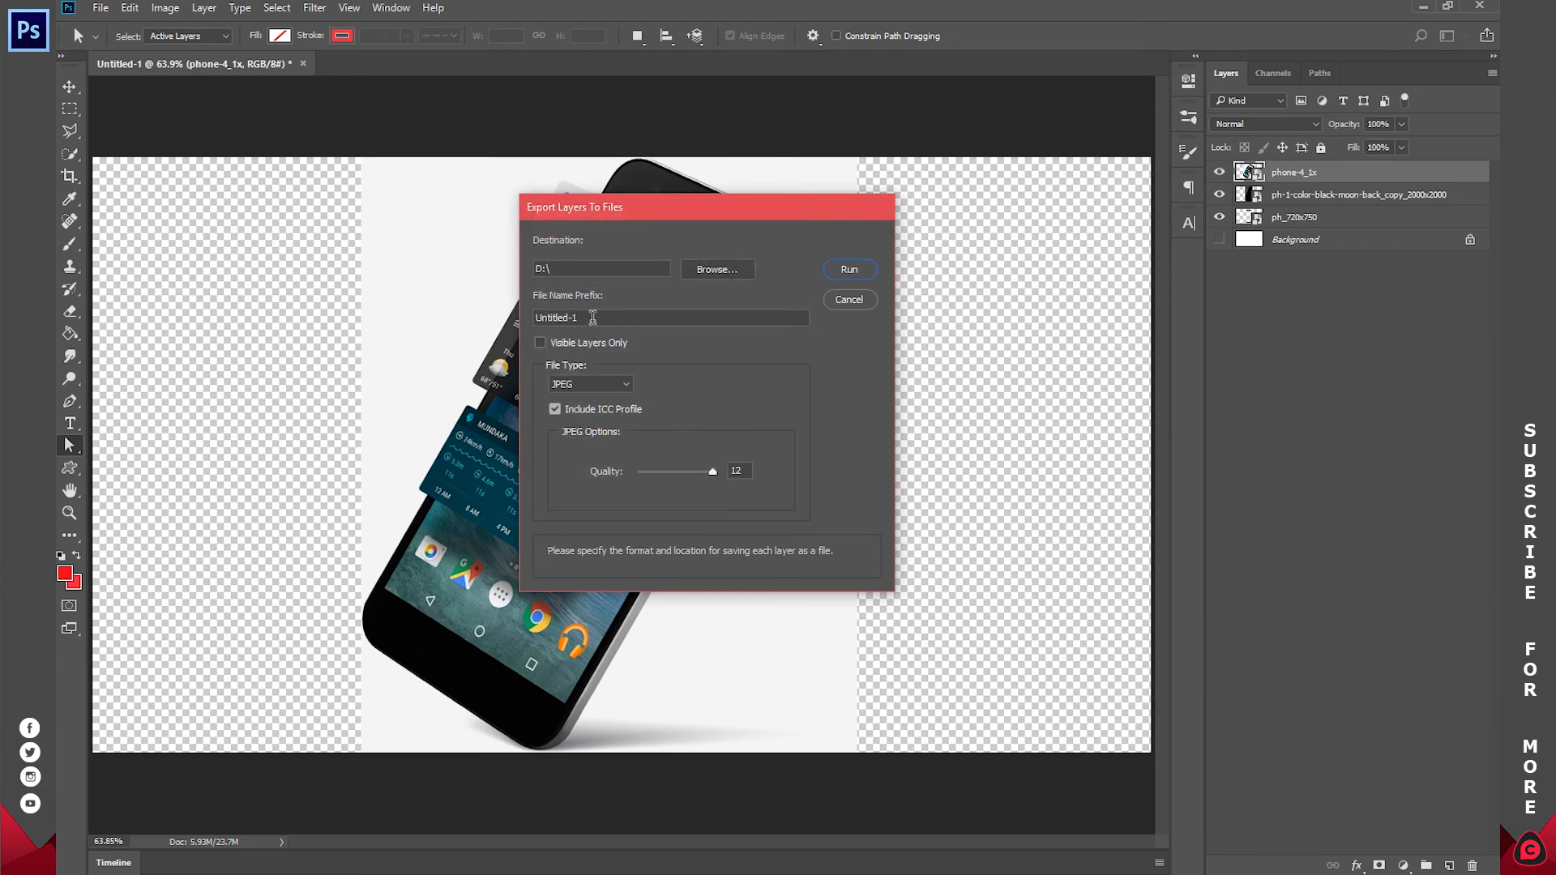
Set the file name prefix for the exported layers to "tutorial".
click(592, 317)
drag(593, 317, 451, 328)
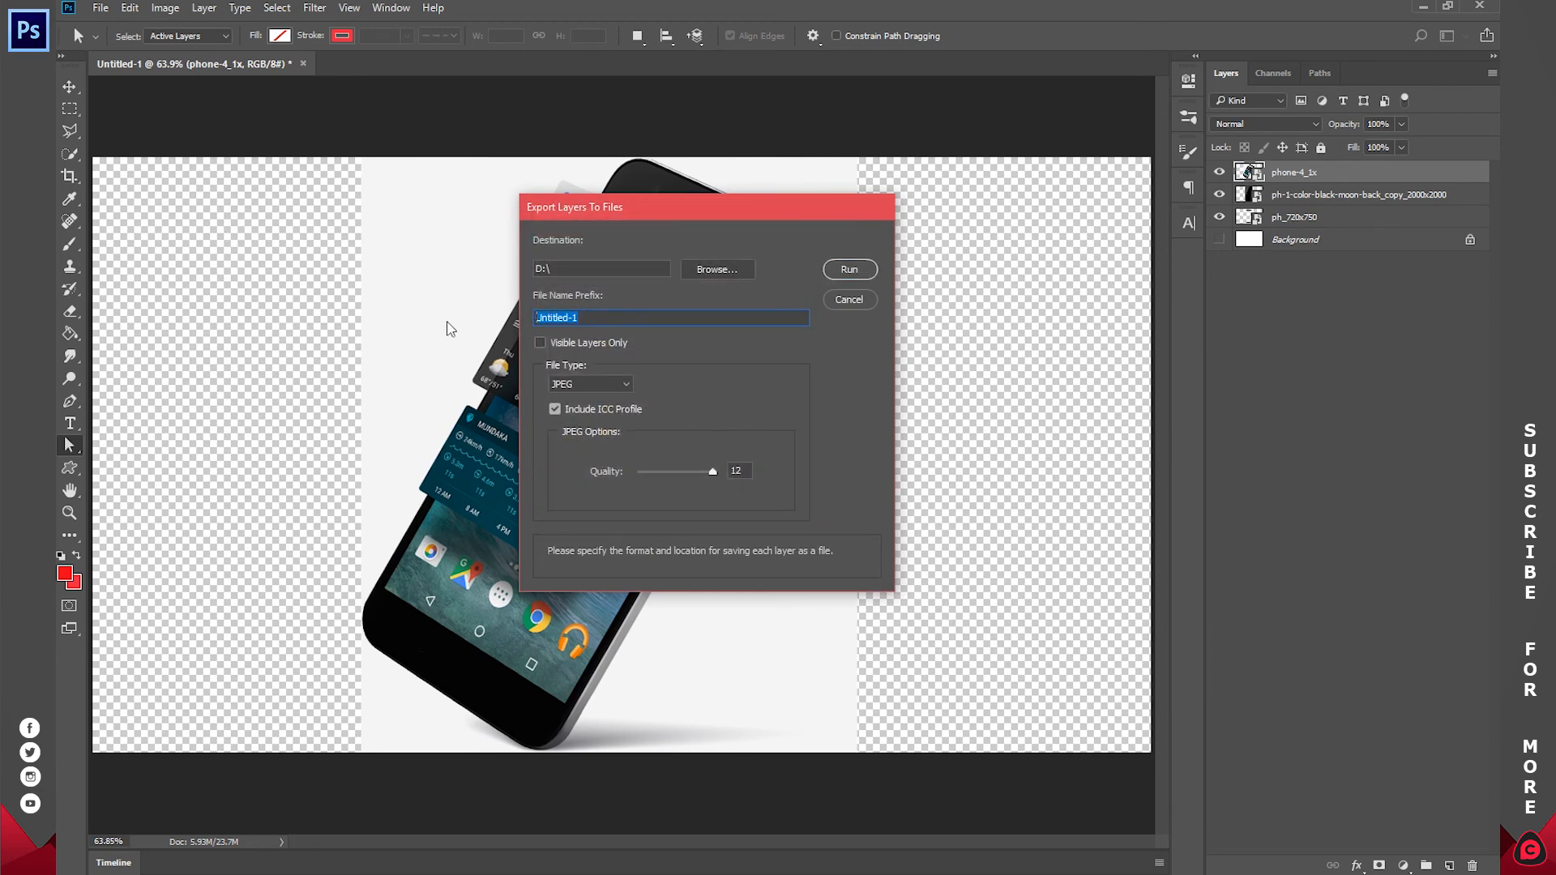
text(tut)
Set the export file type to PSD and run the layer export.
click(565, 386)
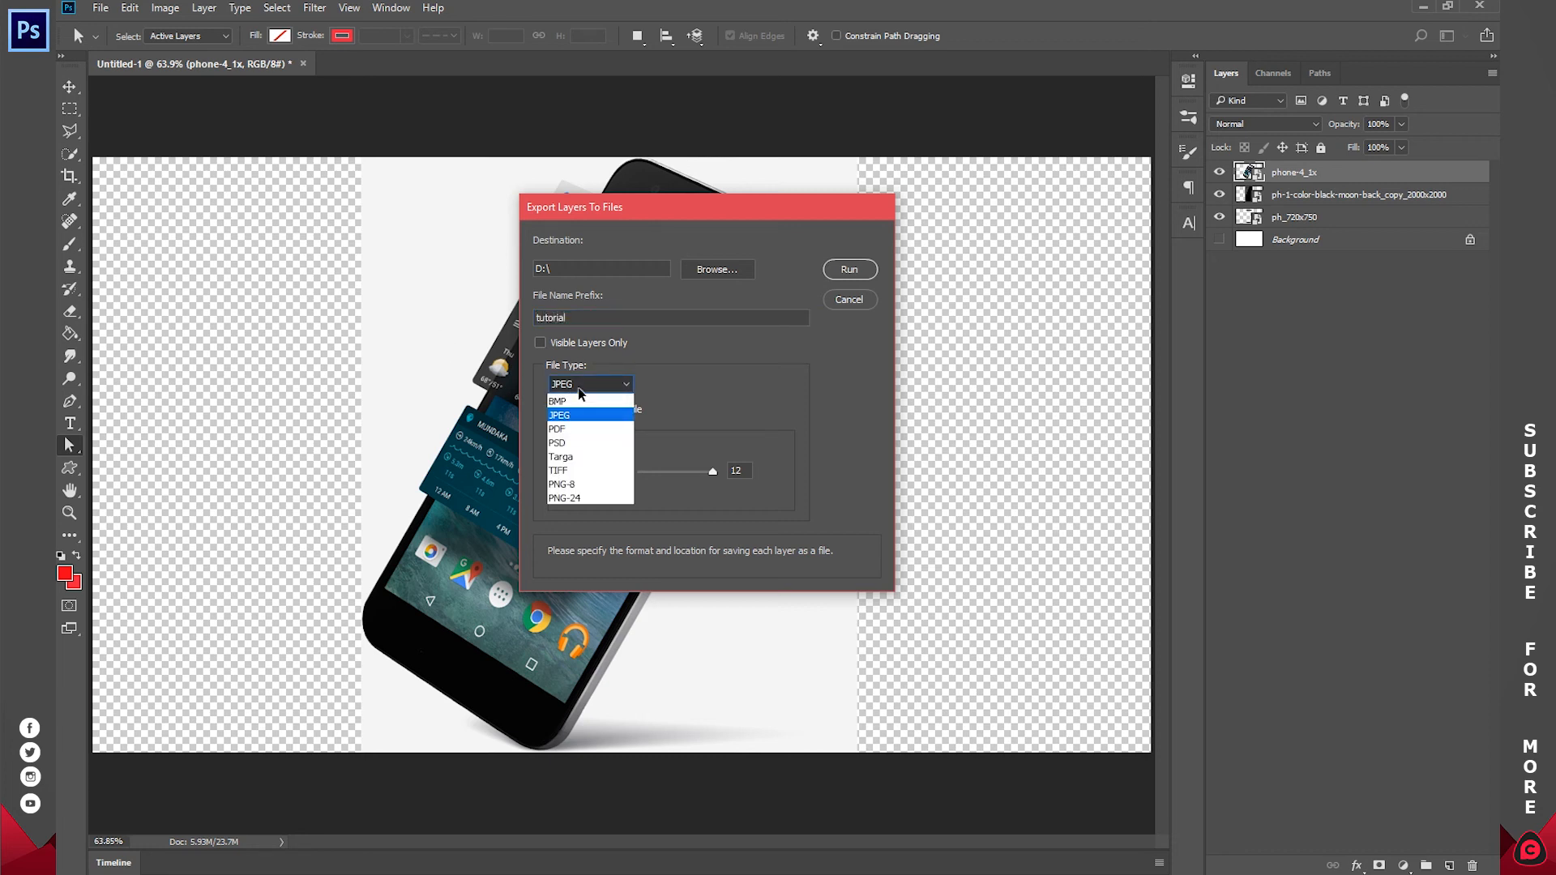
click(581, 394)
click(580, 387)
click(575, 445)
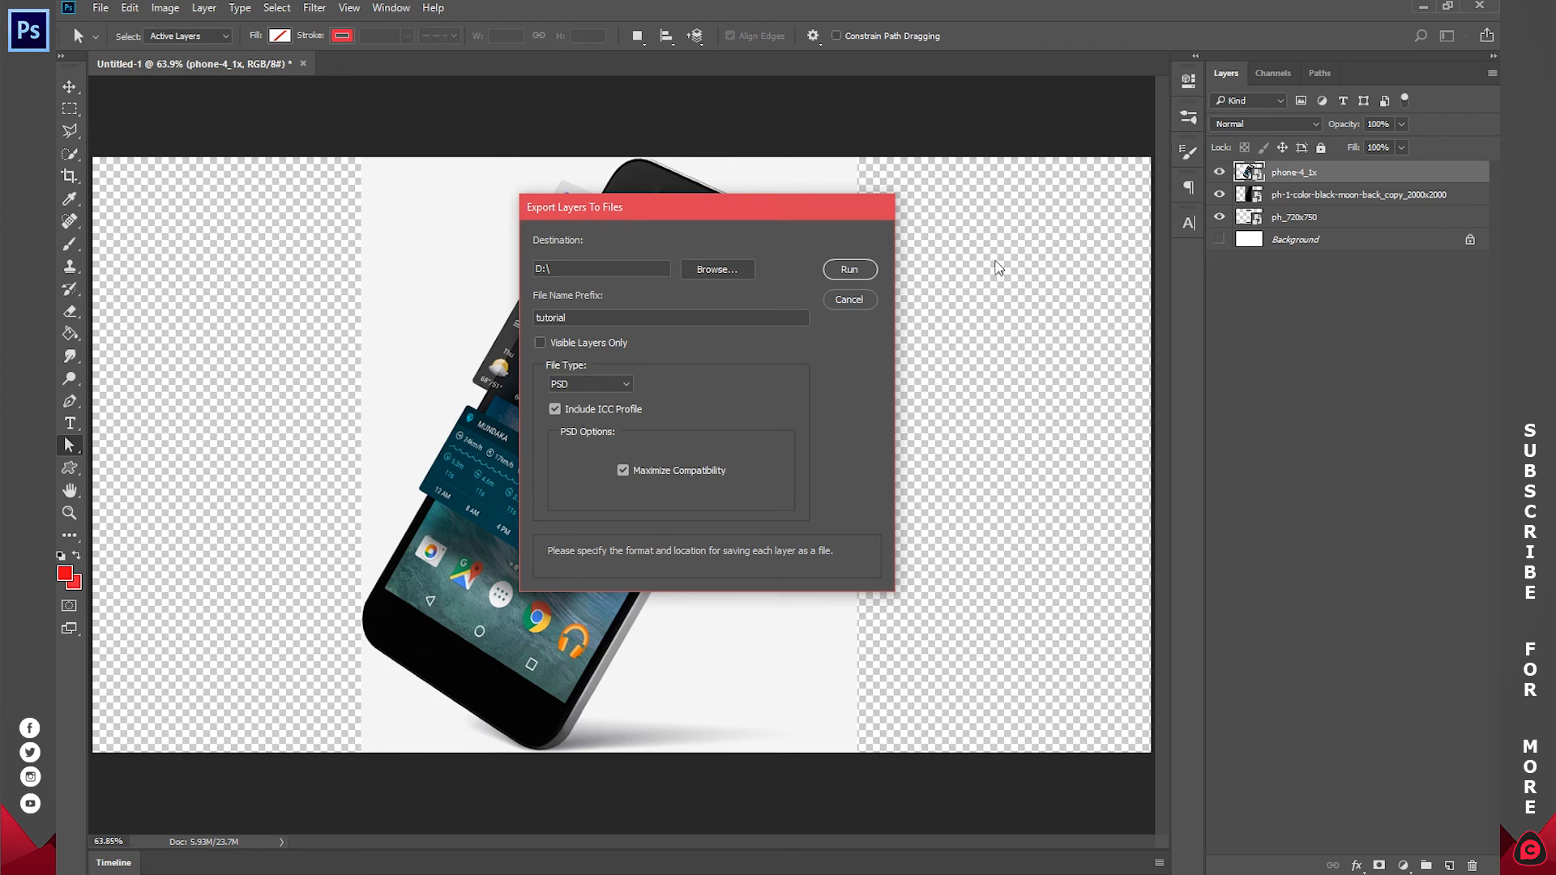
click(854, 272)
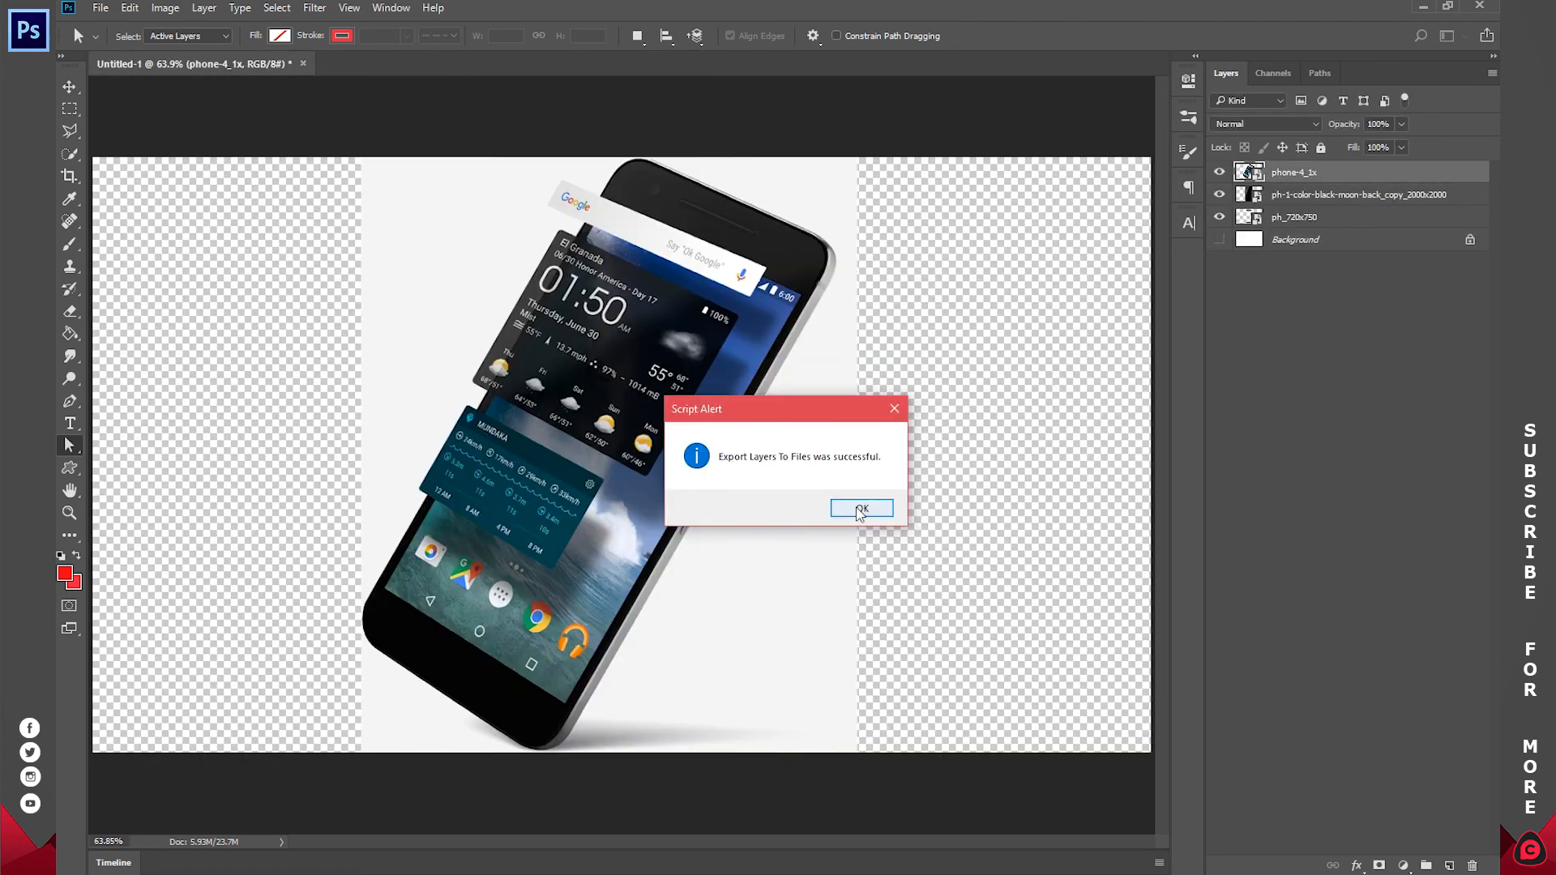
click(857, 509)
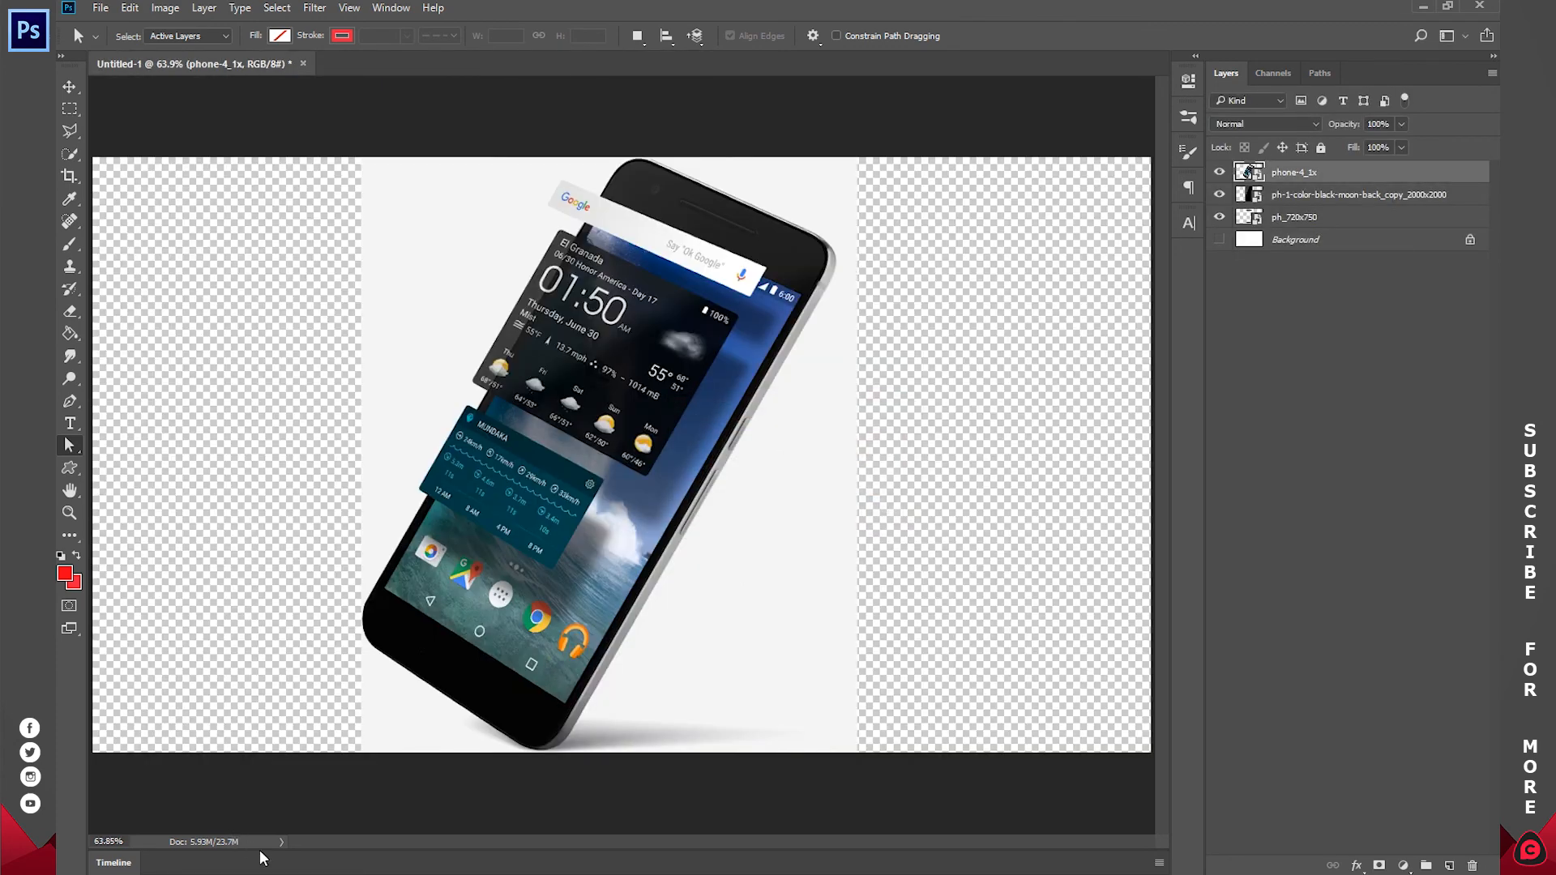
Switch to File Explorer and open the four exported tutorial PSD files from the D: drive in Photoshop.
click(264, 872)
click(159, 362)
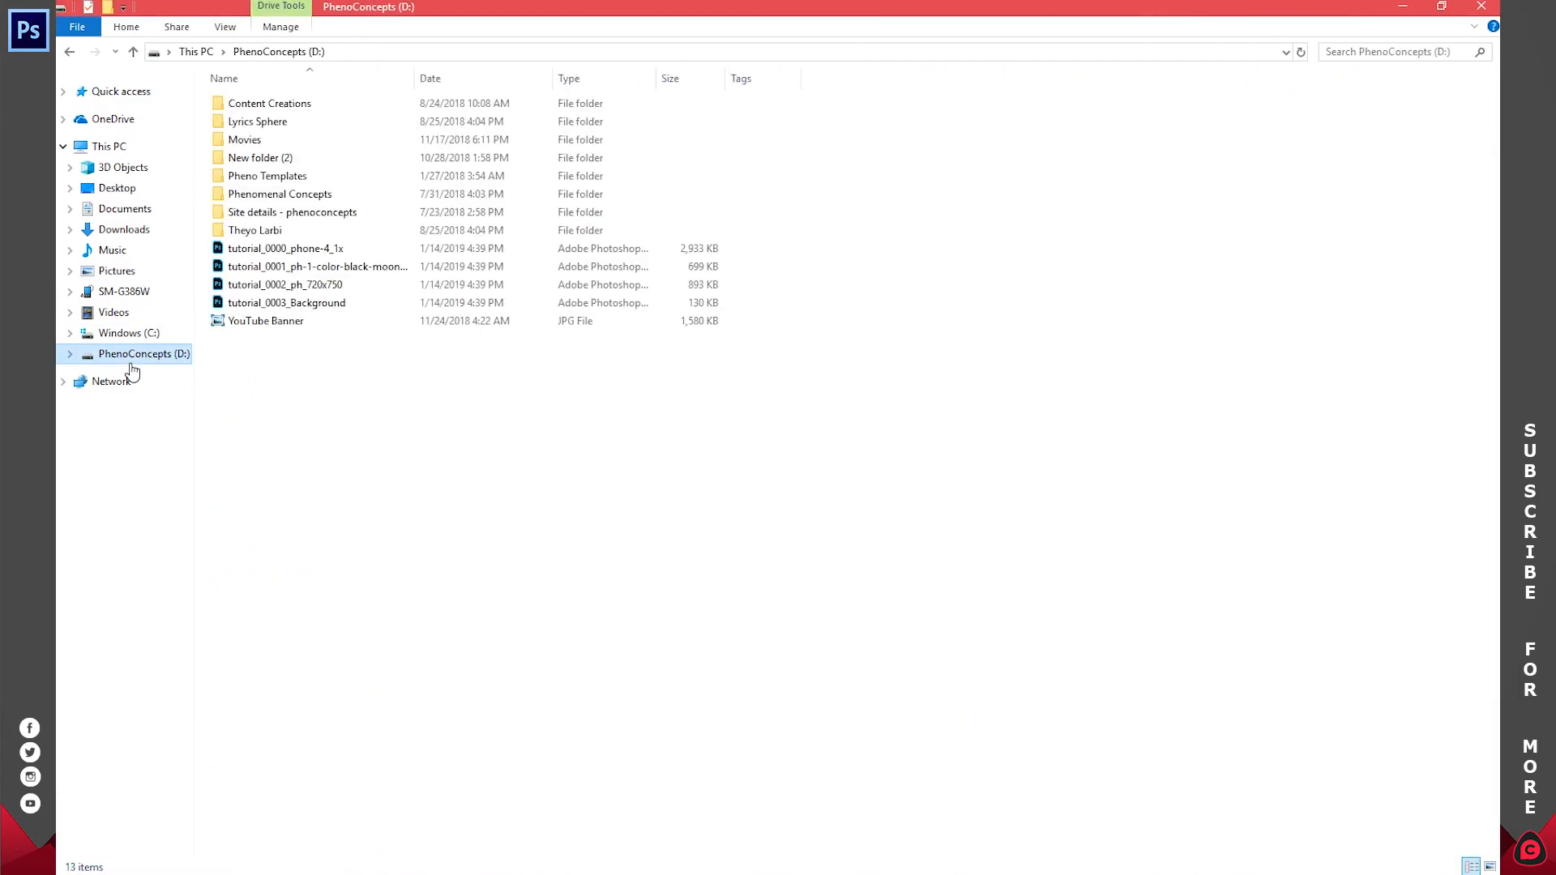
drag(201, 246, 262, 306)
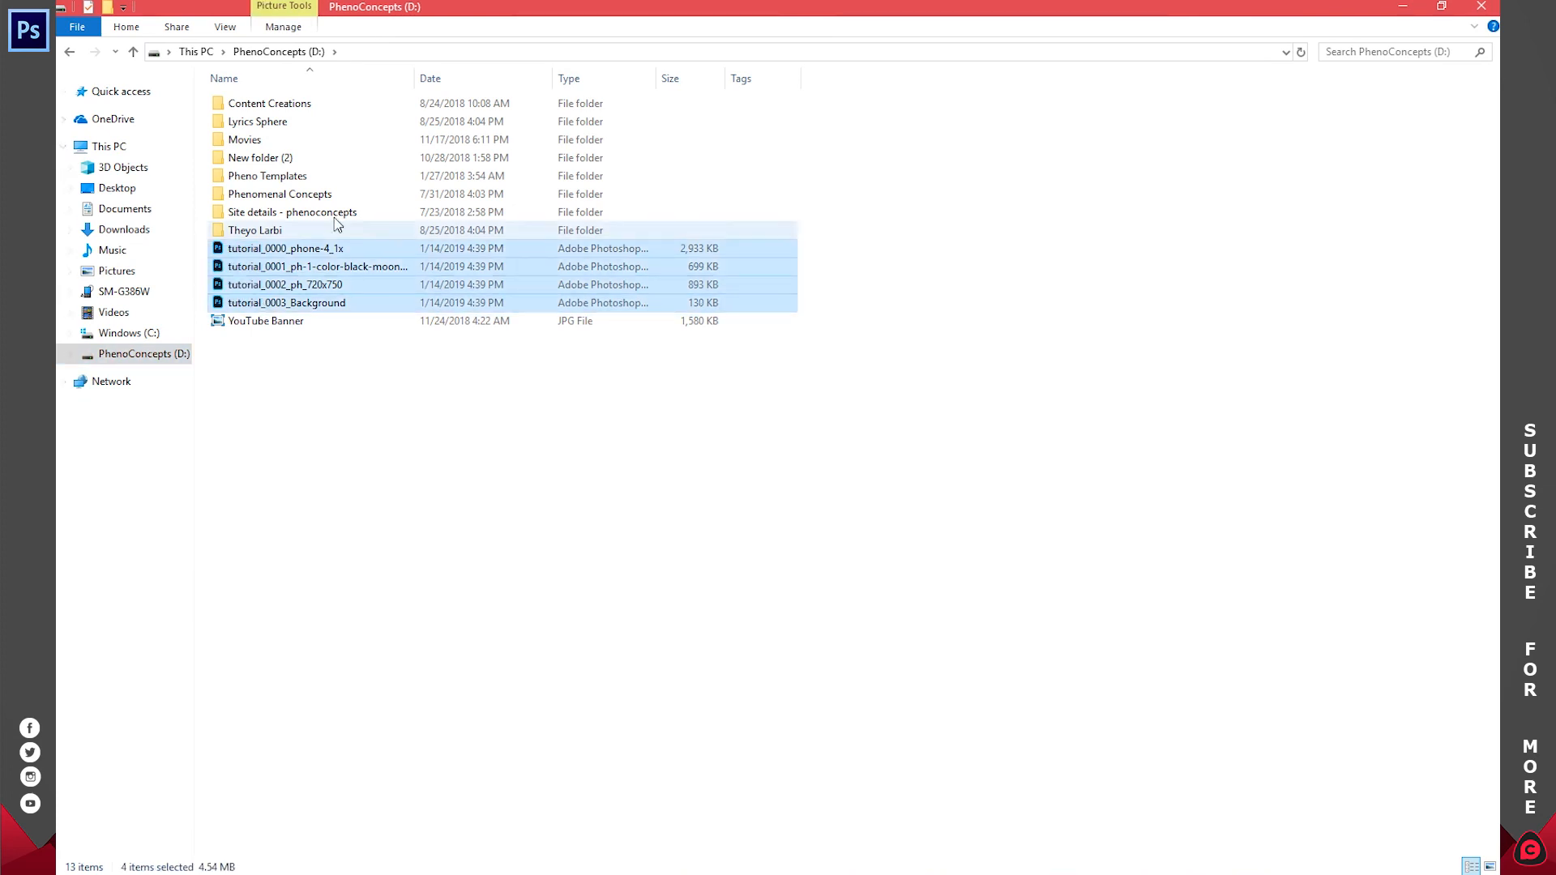
right_click(288, 251)
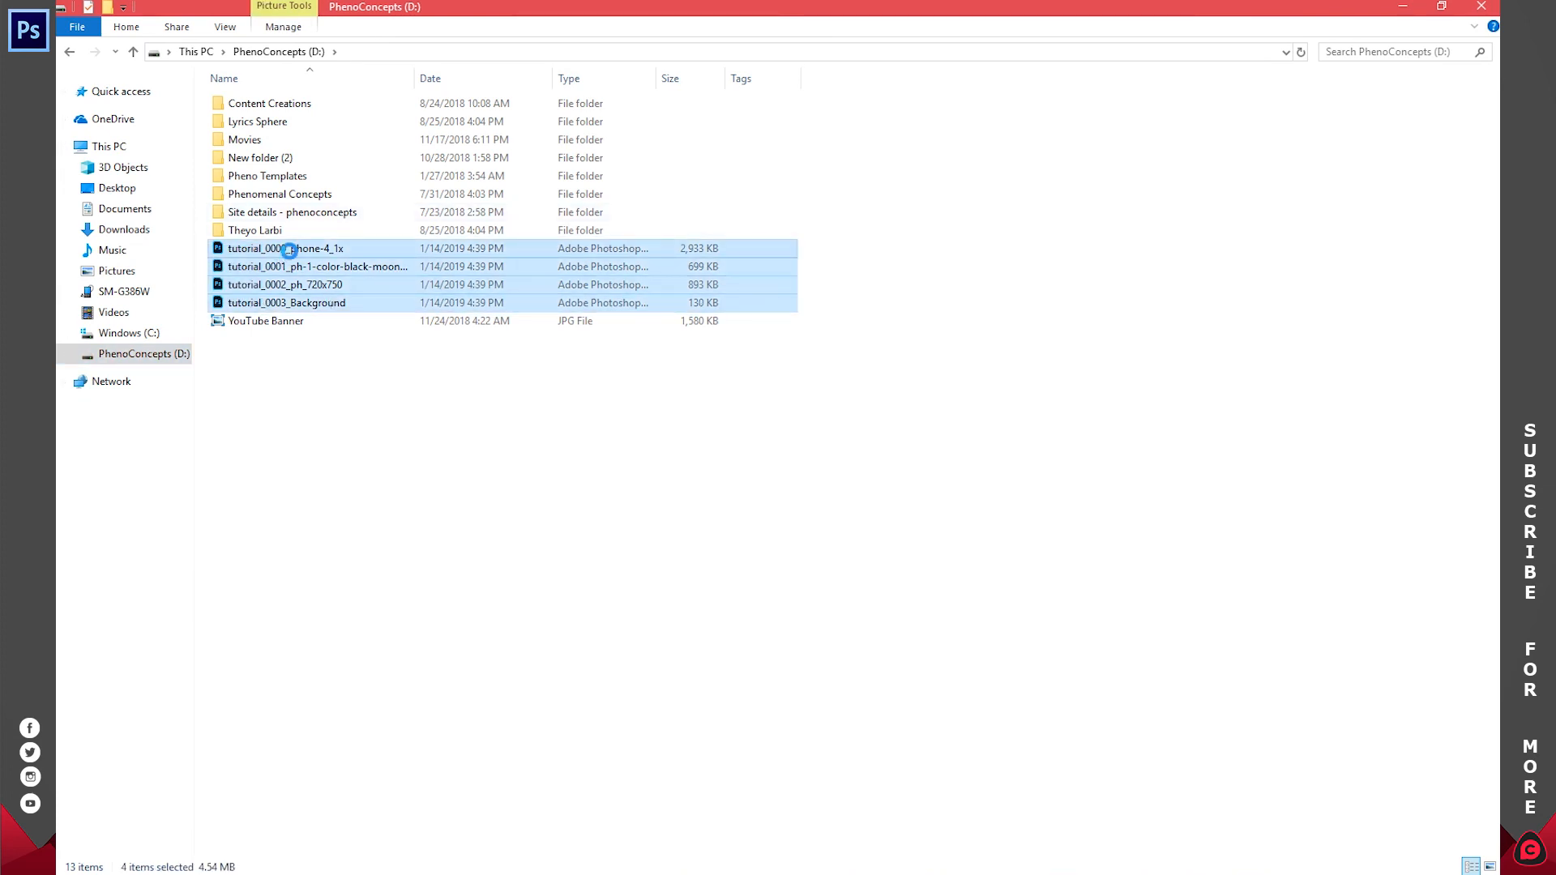
click(347, 264)
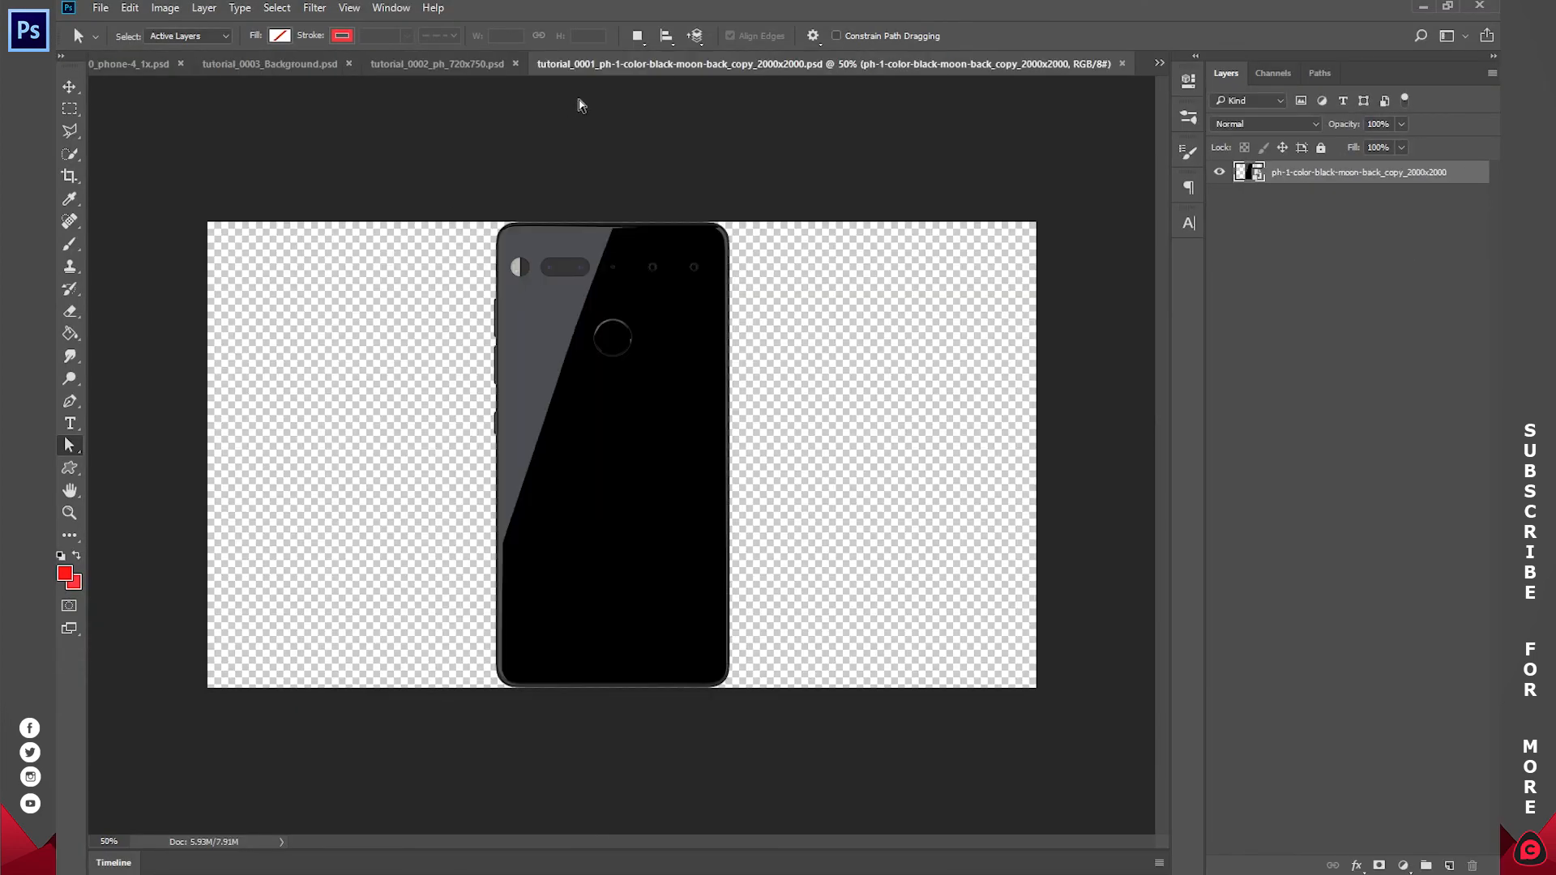
Look through the opened phone-4_1x, Background, ph_720x750 and black phone-back PSD documents one by one.
click(475, 64)
click(373, 65)
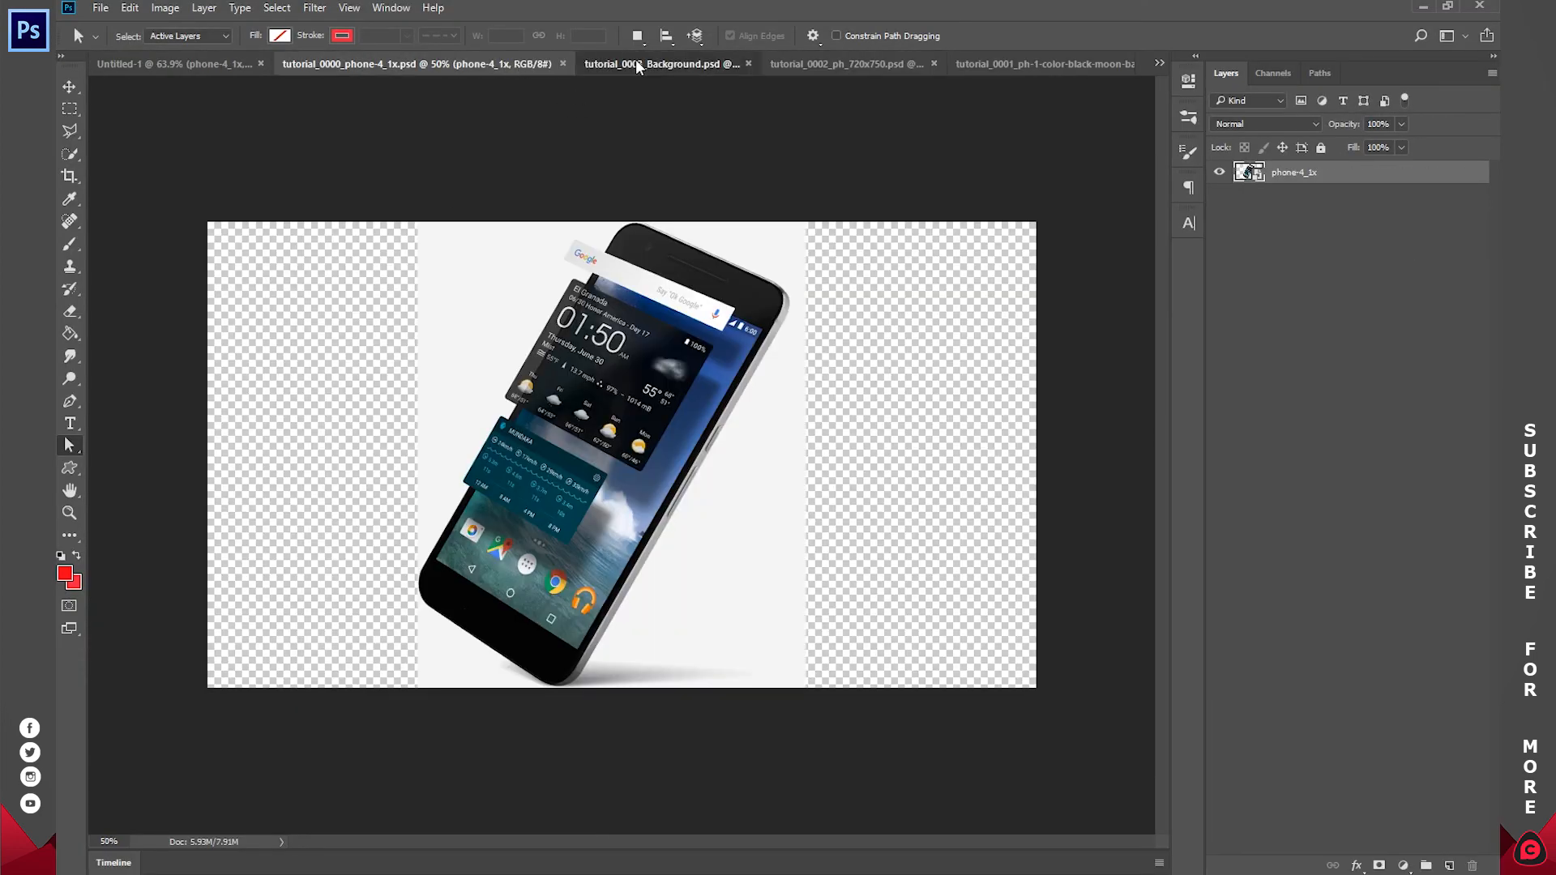
click(657, 64)
click(818, 64)
click(1031, 59)
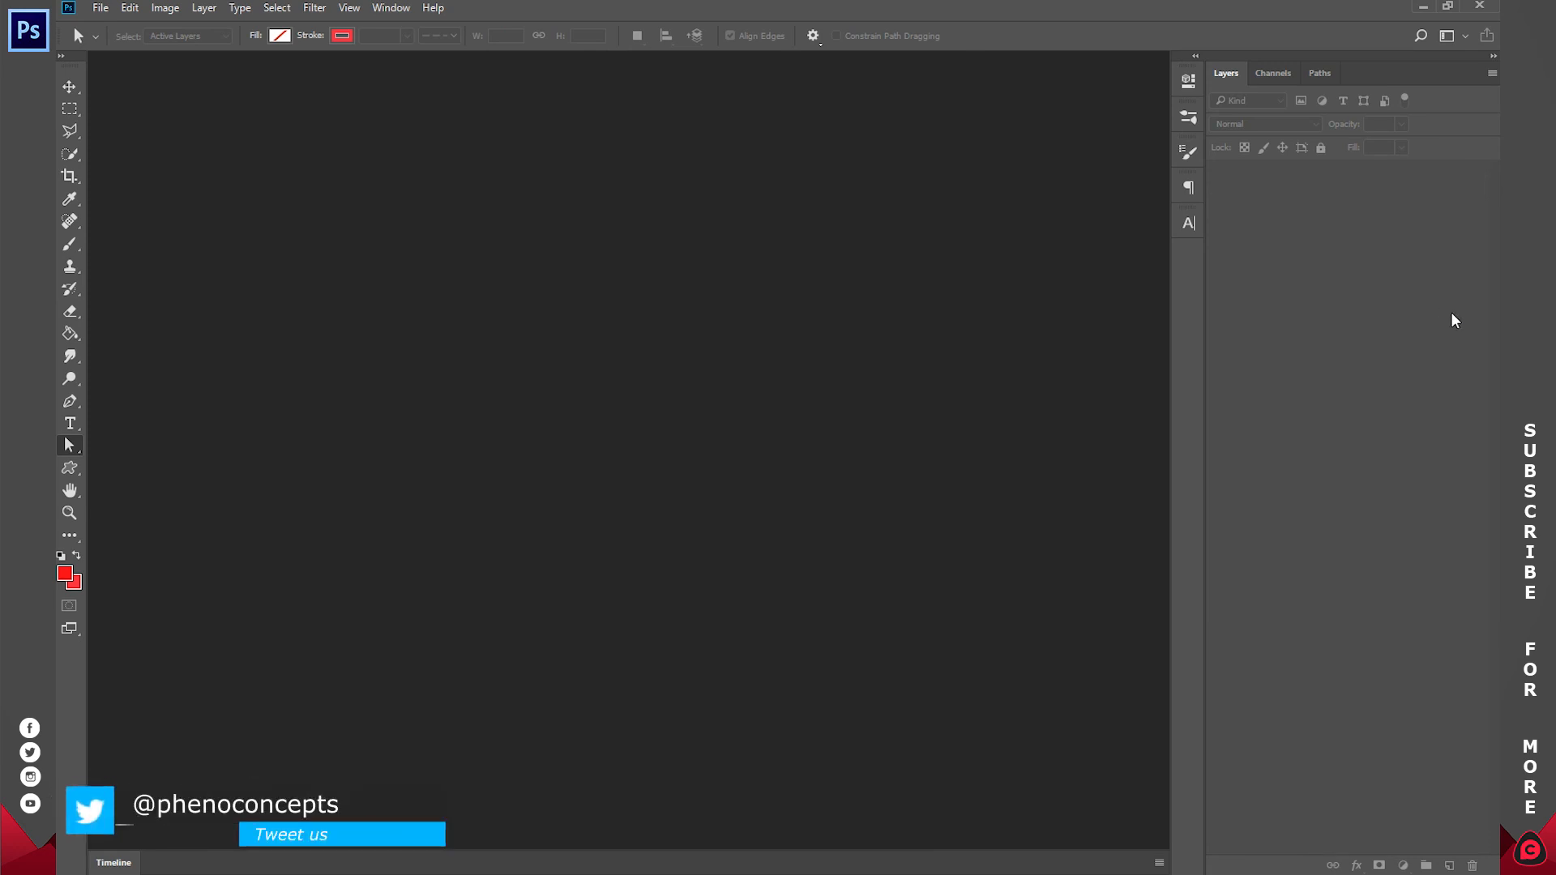
Preview all four color themes in the Interface preferences, ending on the second-darkest, and cancel the changes.
click(130, 7)
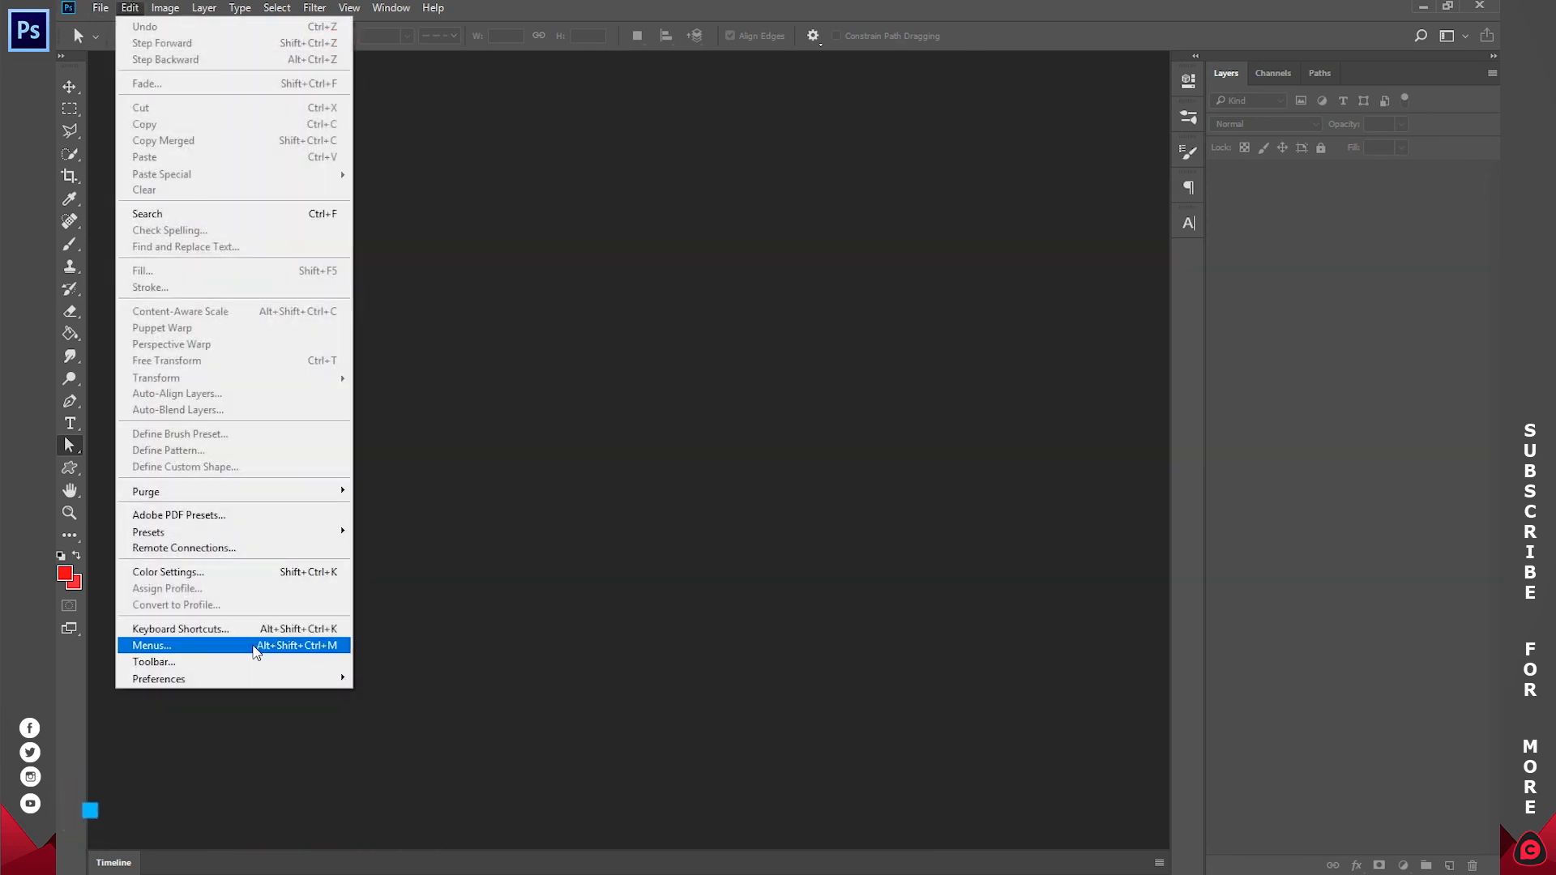
mouse_move(347, 683)
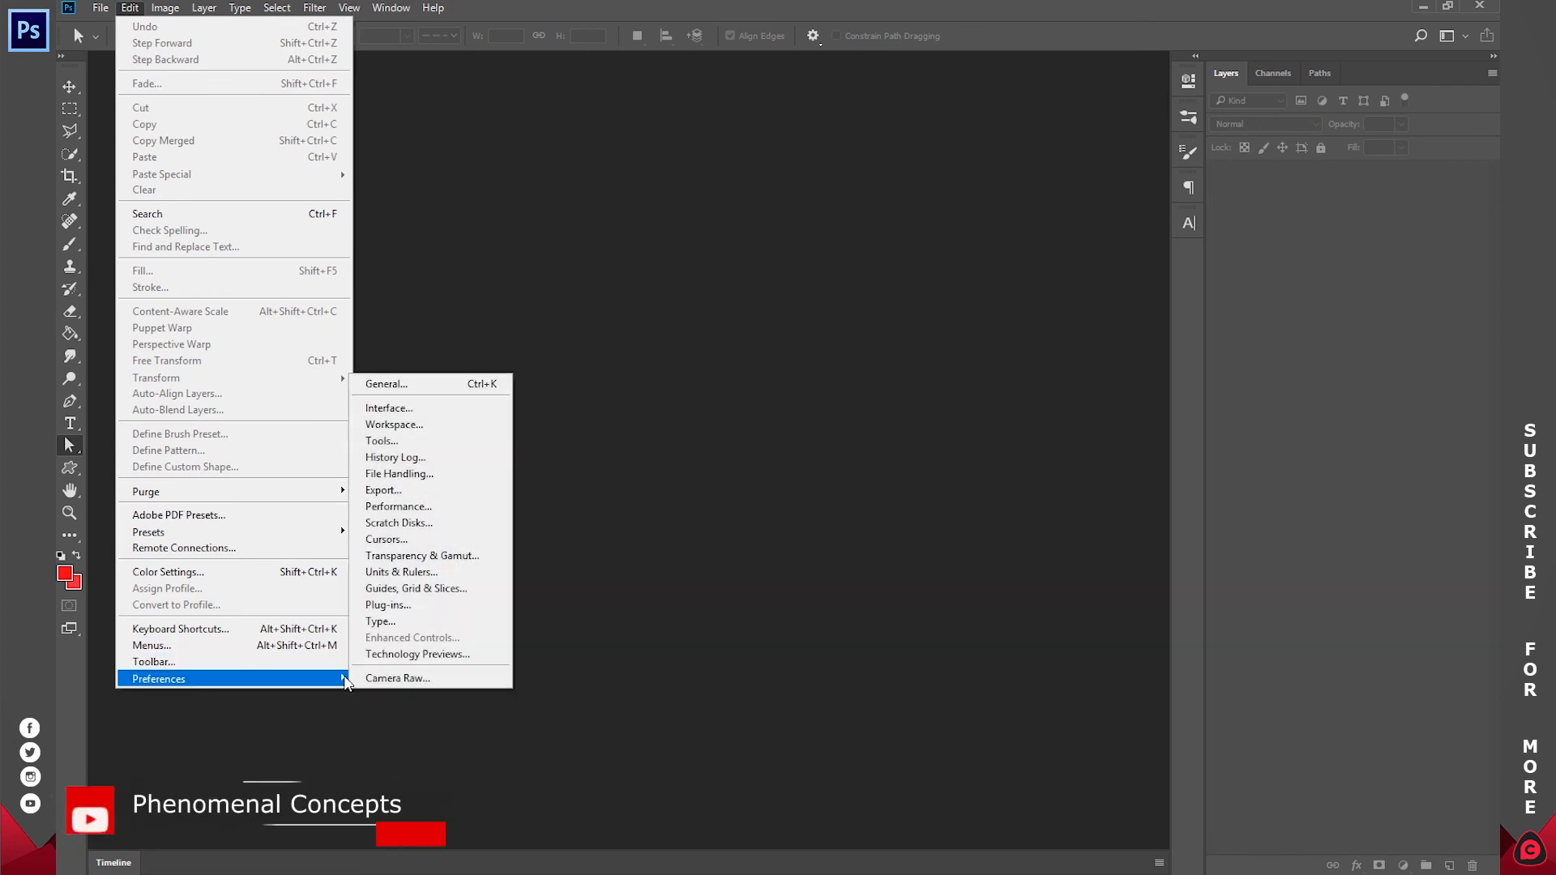
click(391, 408)
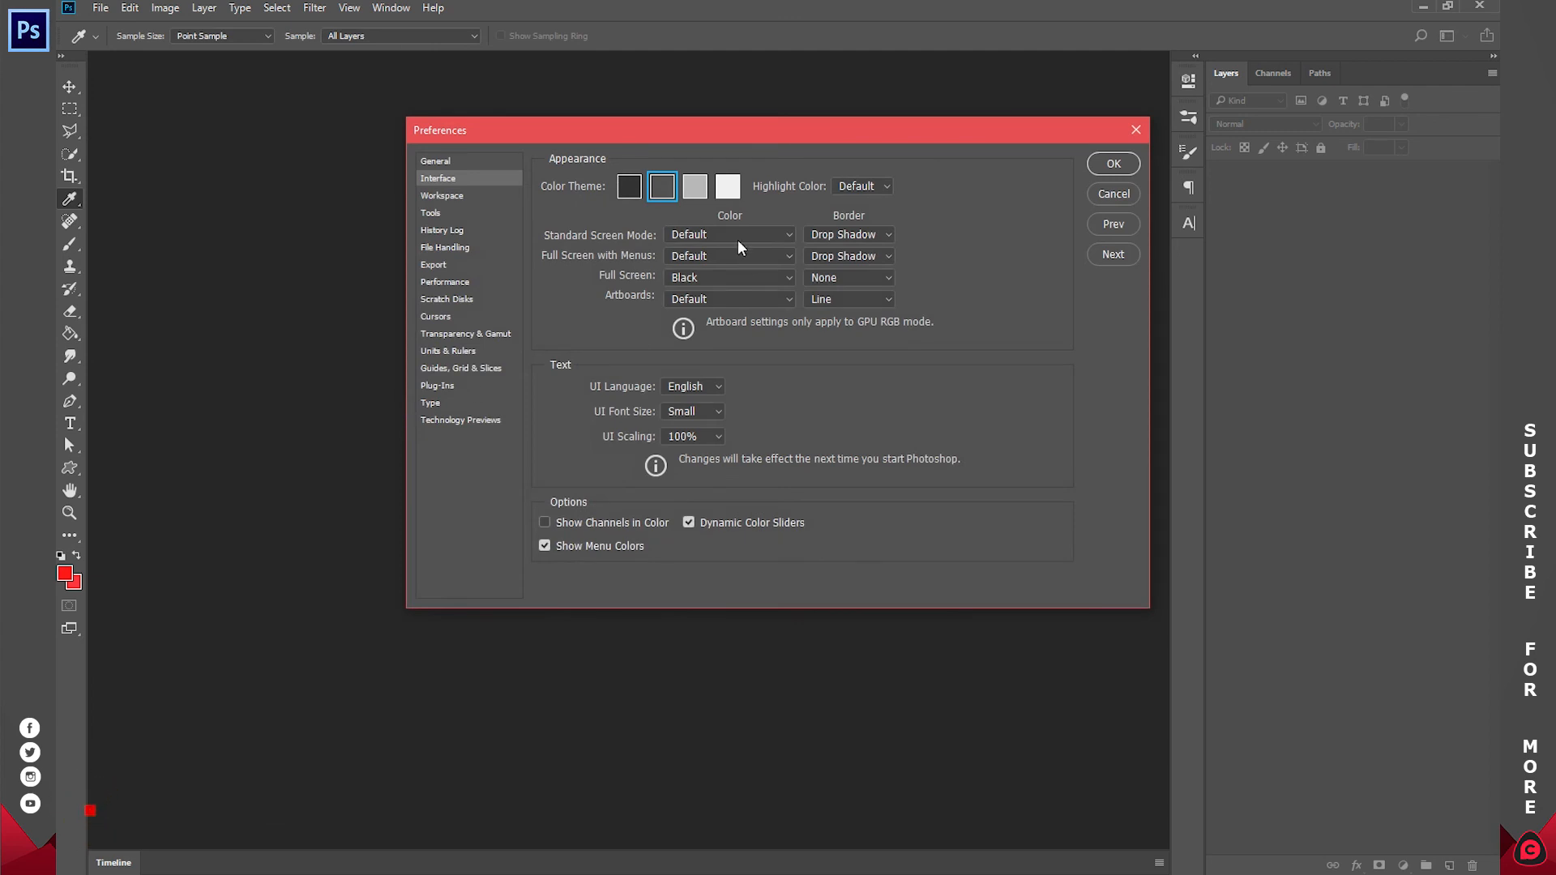
click(697, 188)
click(728, 186)
click(629, 187)
click(661, 186)
click(1112, 194)
Darken the interface color theme by one level and lighten it back to the second-darkest theme.
key(a)
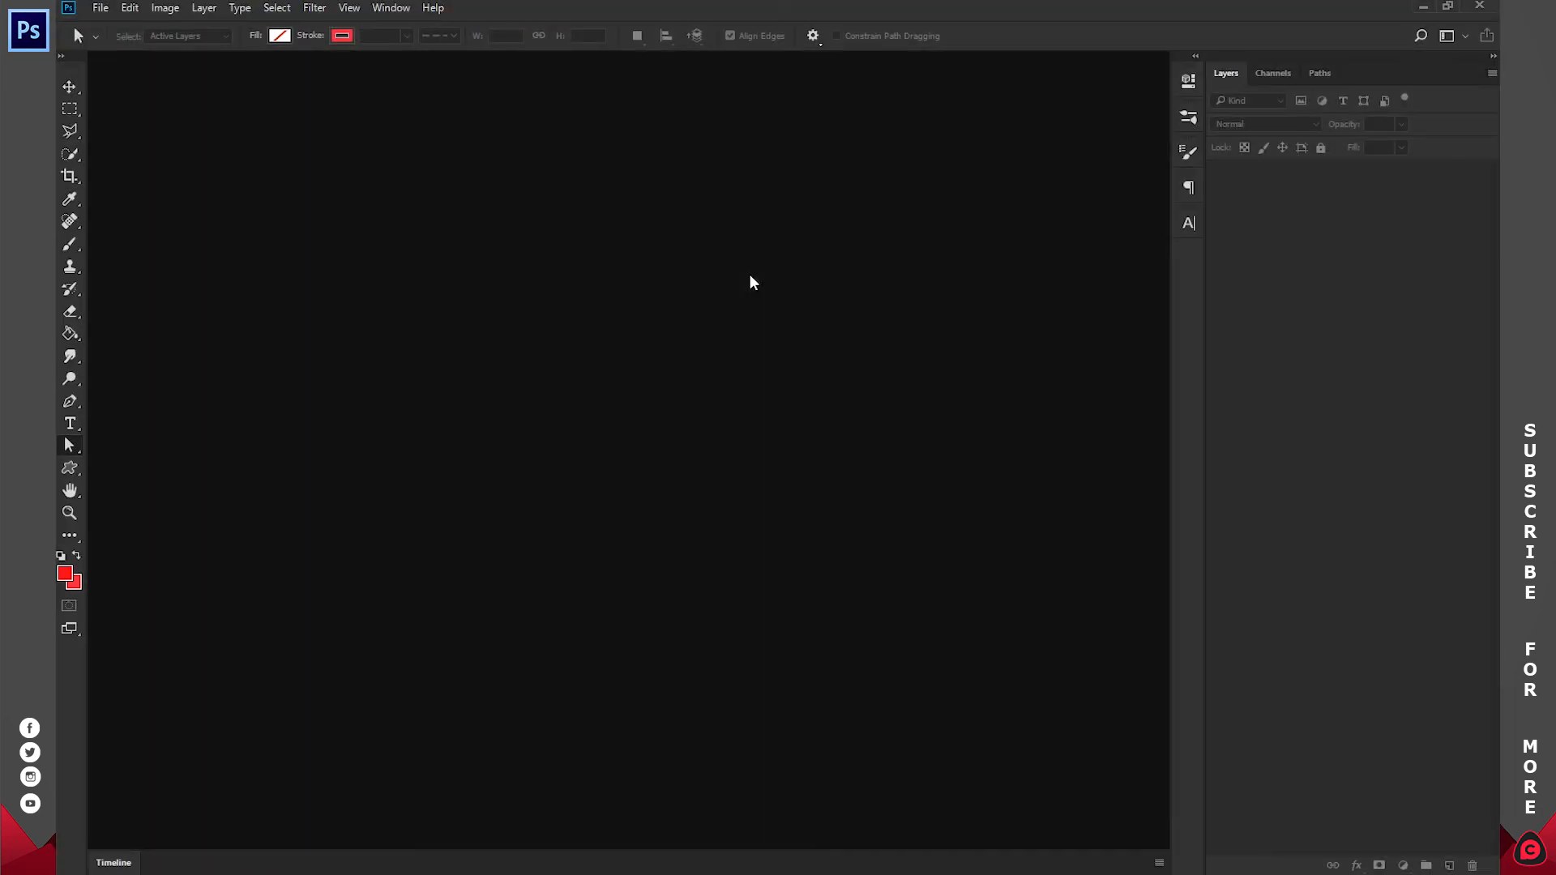
key(shift+F2)
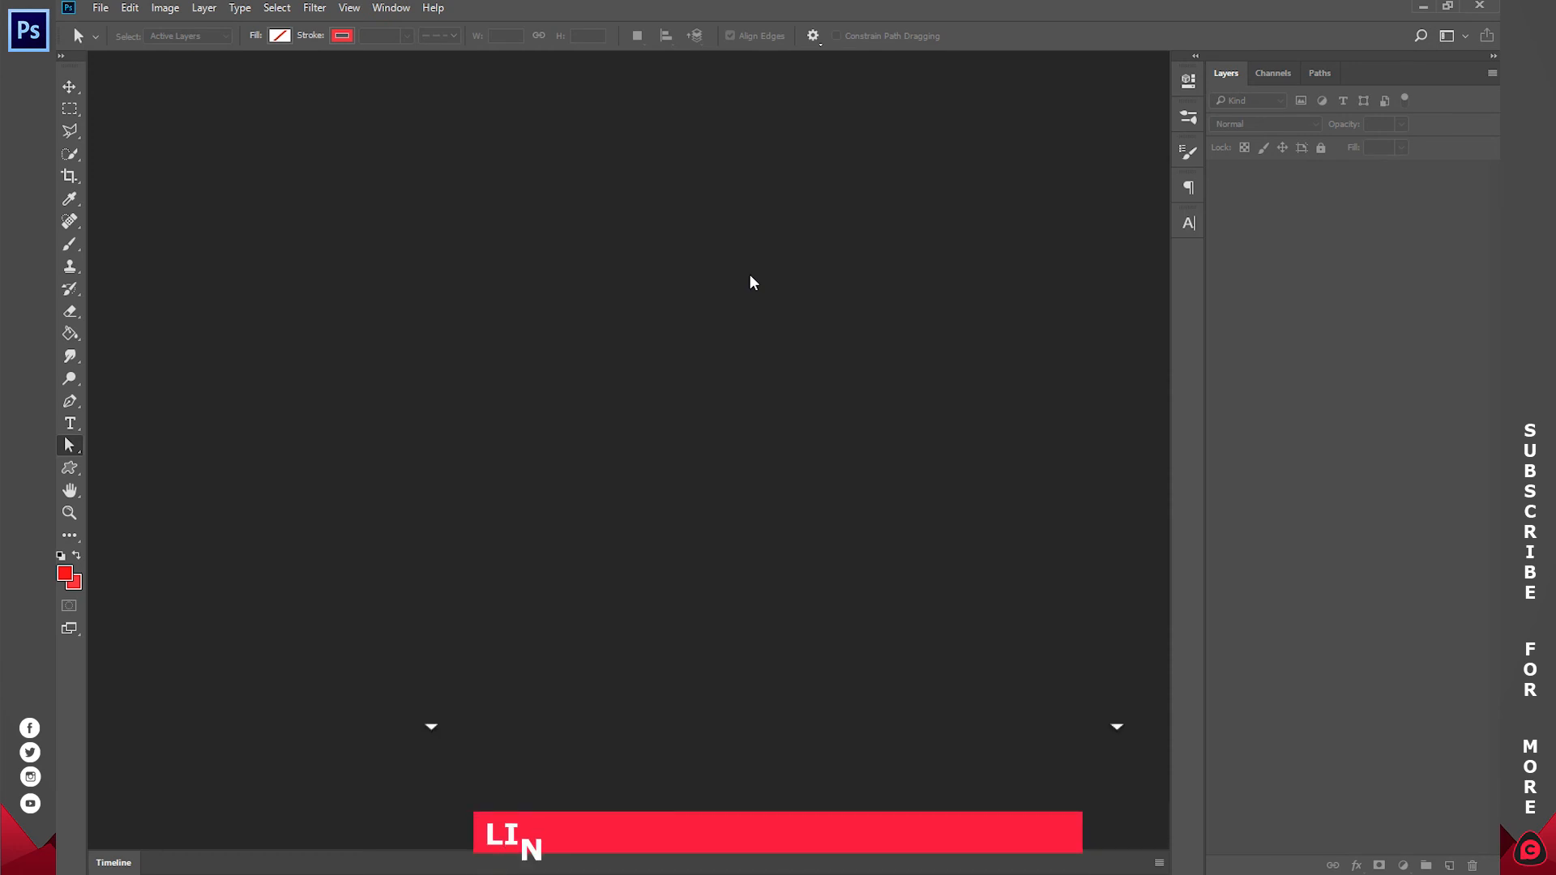